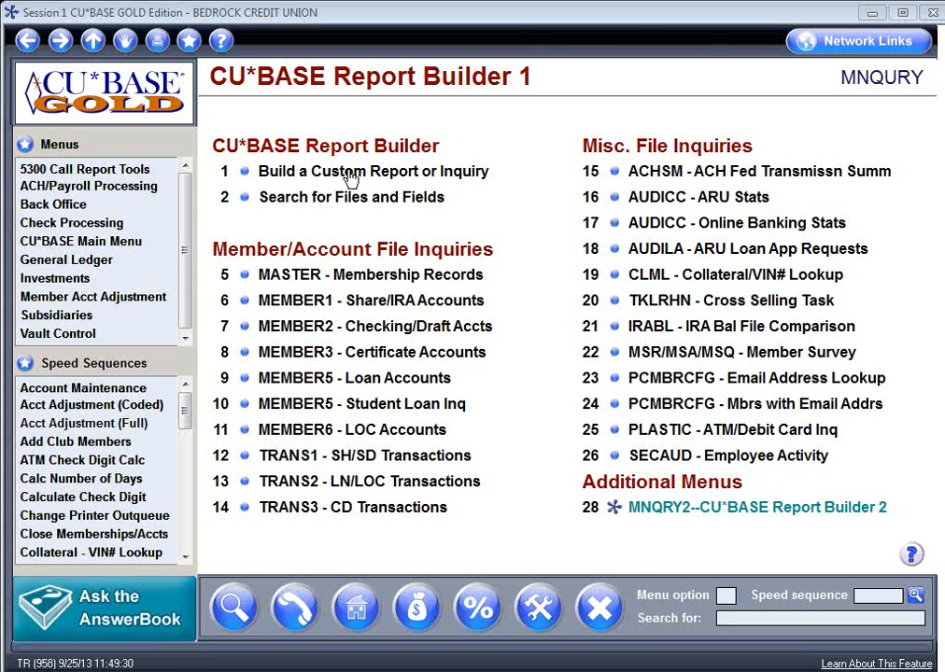
# Start a new custom report with the Create option in Build a Custom Report or Inquiry.
pyautogui.click(350, 177)
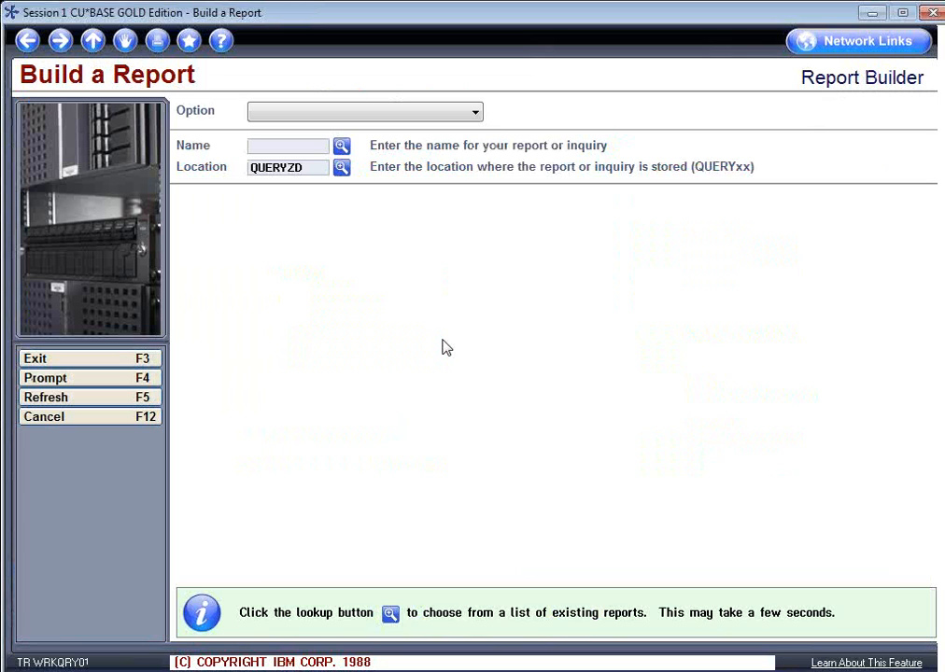
pyautogui.click(395, 113)
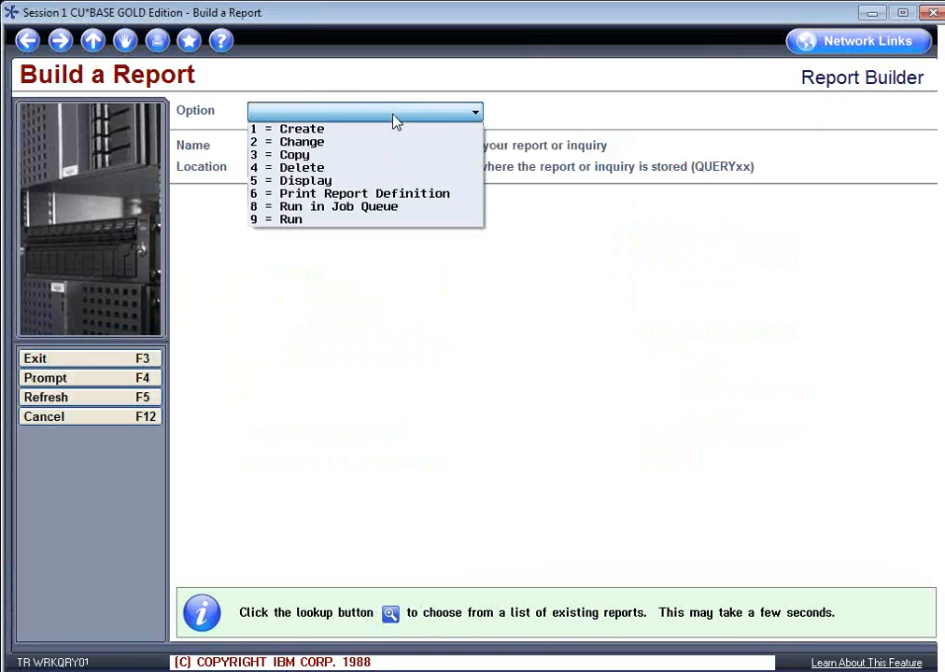
pyautogui.click(378, 130)
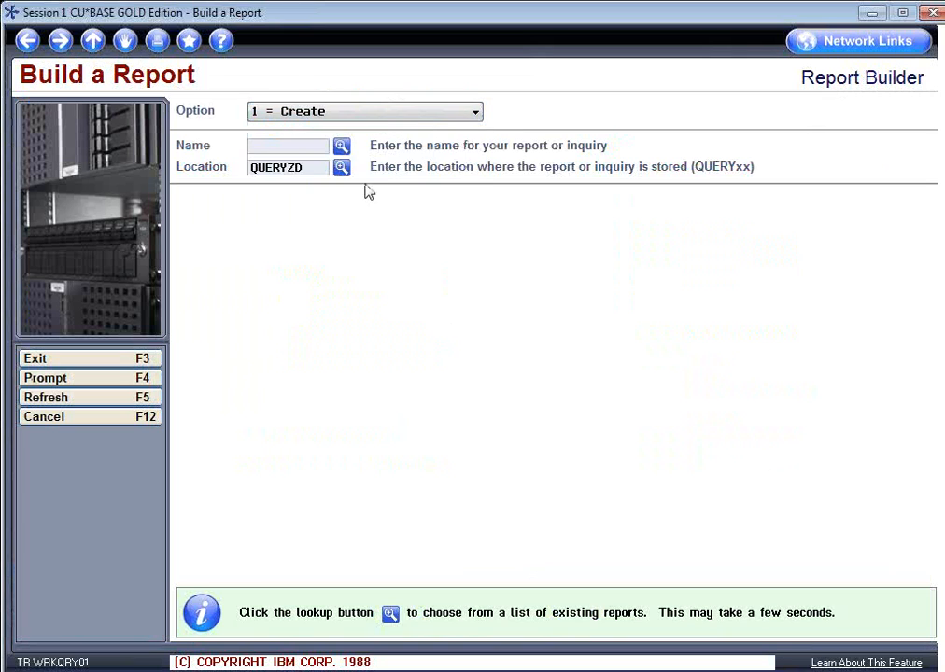
# Name the new report mailingkjh with location querytr and submit it.
pyautogui.click(302, 147)
pyautogui.write('mailingltr')
pyautogui.click(327, 145)
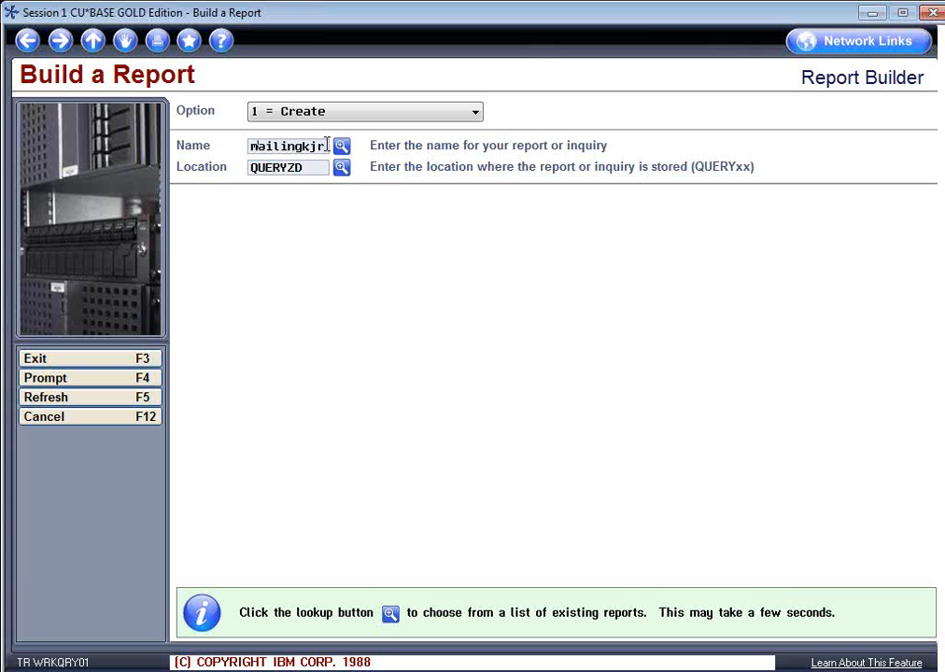
pyautogui.write('h')
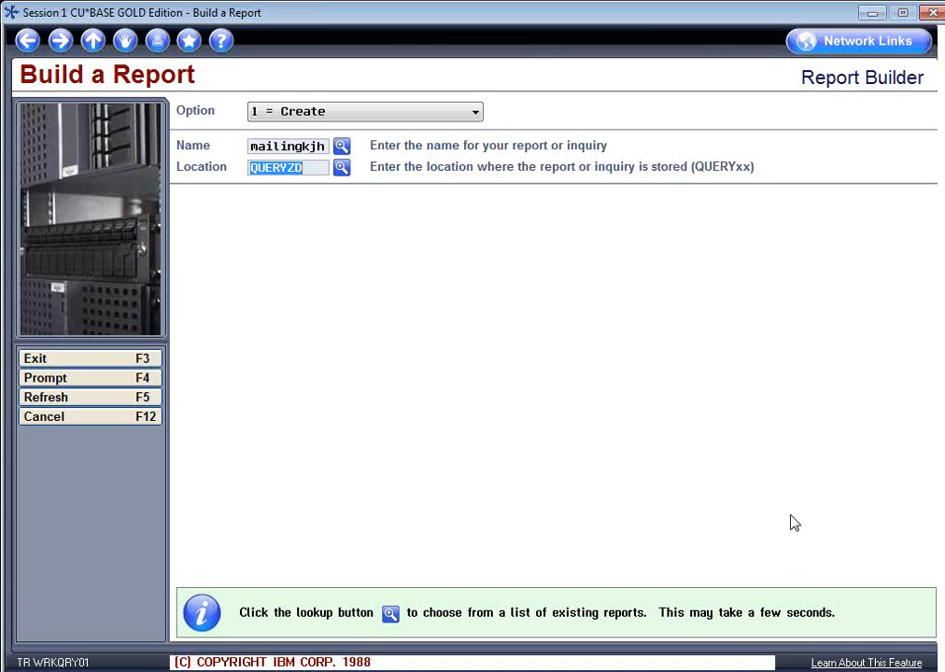
pyautogui.click(938, 38)
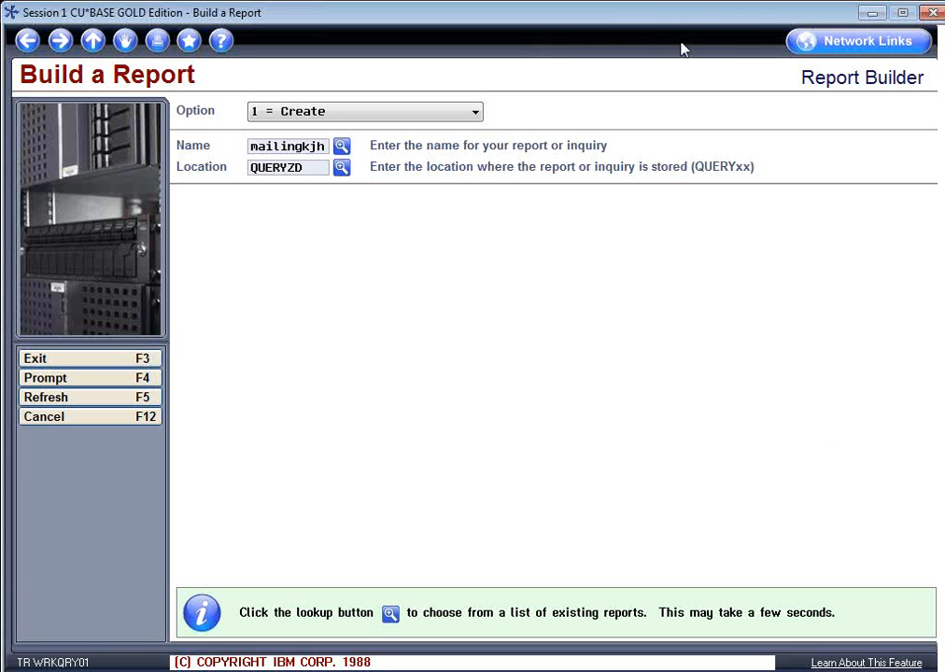
pyautogui.click(312, 167)
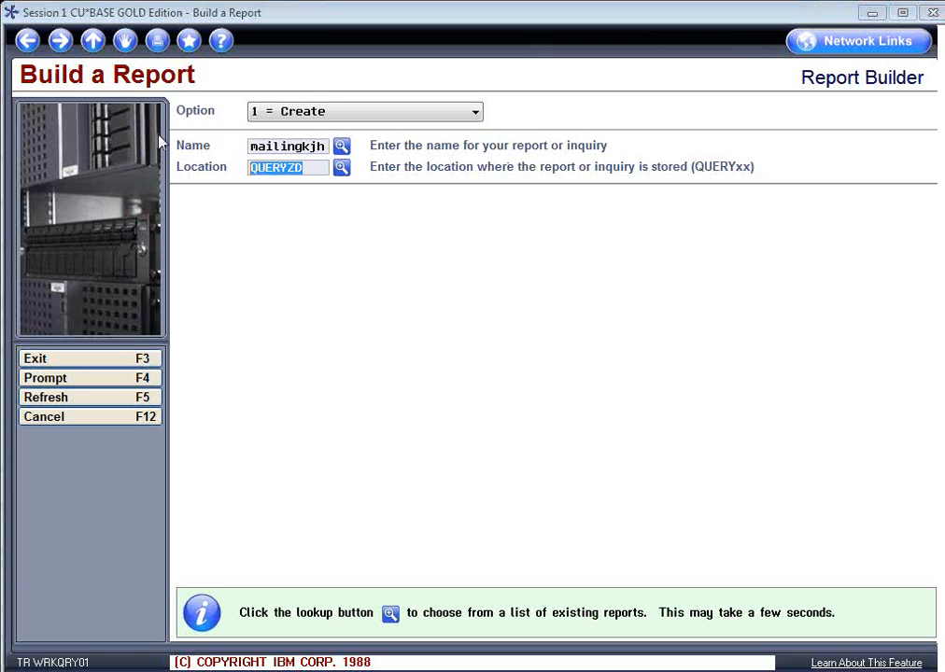
pyautogui.write('query')
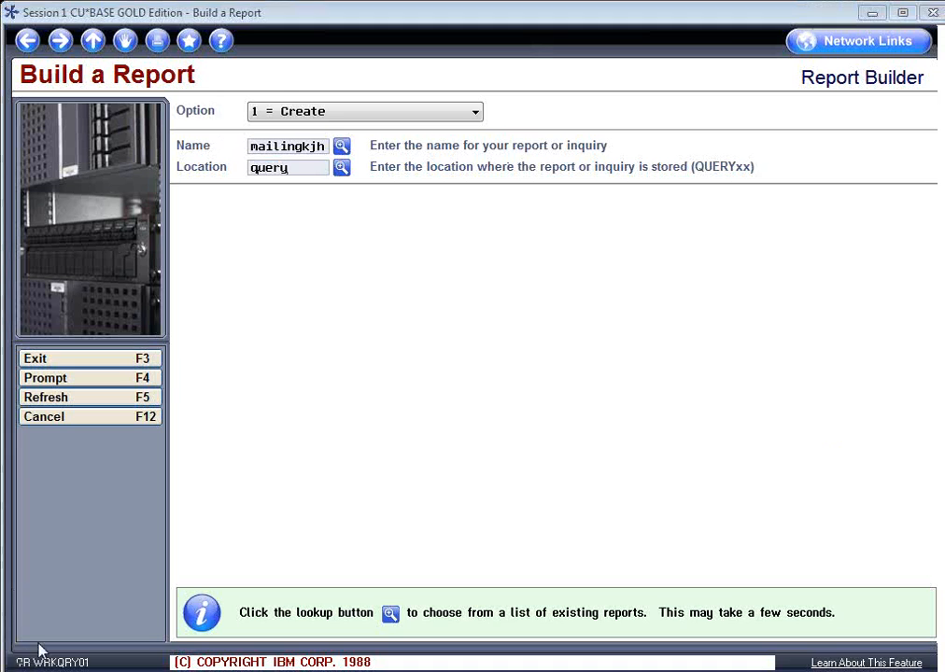
pyautogui.write('rtr')
pyautogui.press('BackSpace')
pyautogui.press('BackSpace')
pyautogui.press('BackSpace')
pyautogui.write('tr')
pyautogui.press('Return')
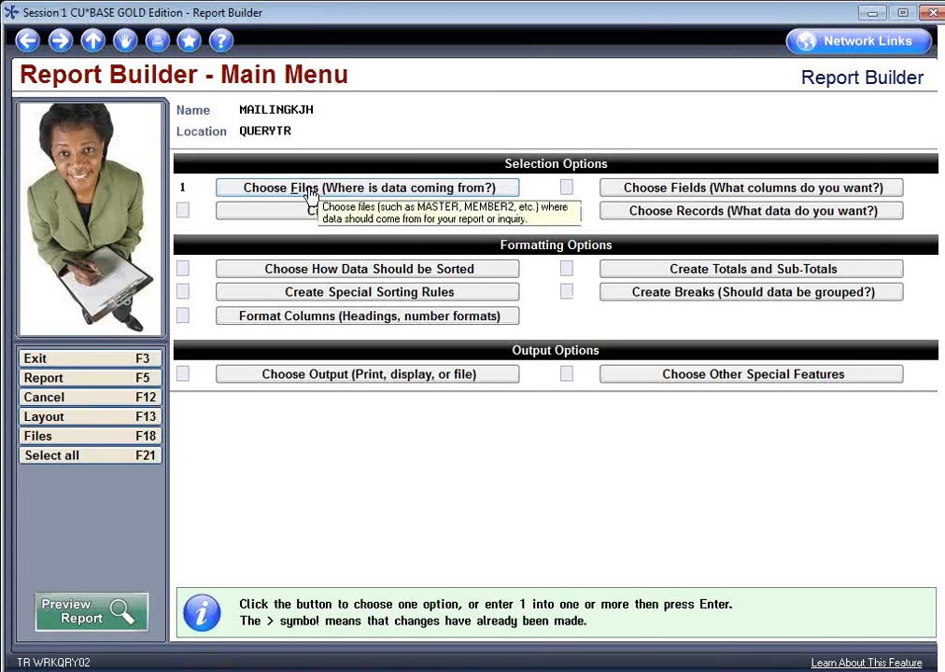
# Choose the MASTER file as the report's first data file.
pyautogui.click(309, 189)
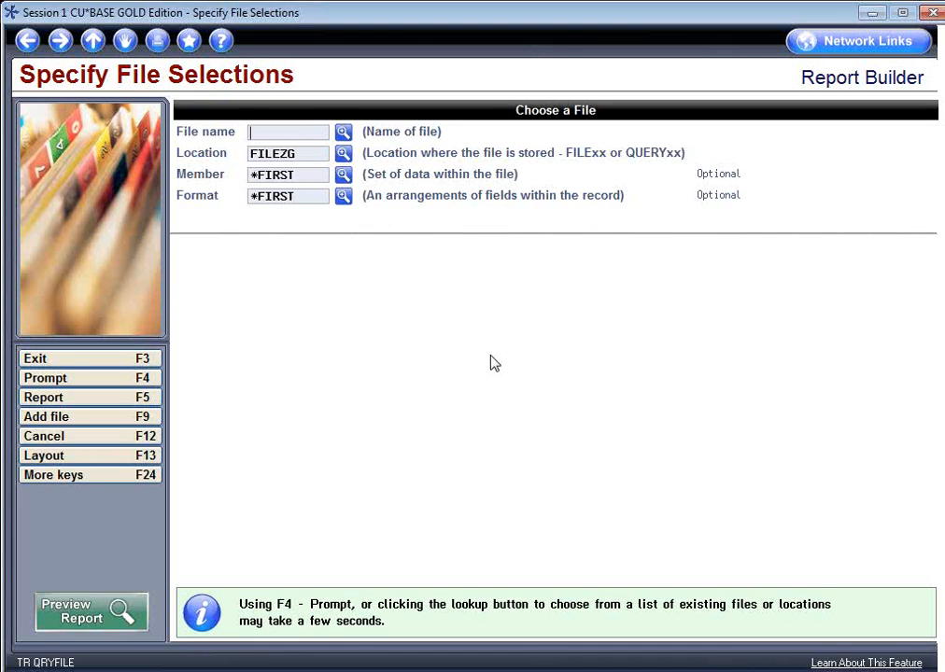
pyautogui.write('master')
pyautogui.click(312, 155)
pyautogui.write('\\t\\')
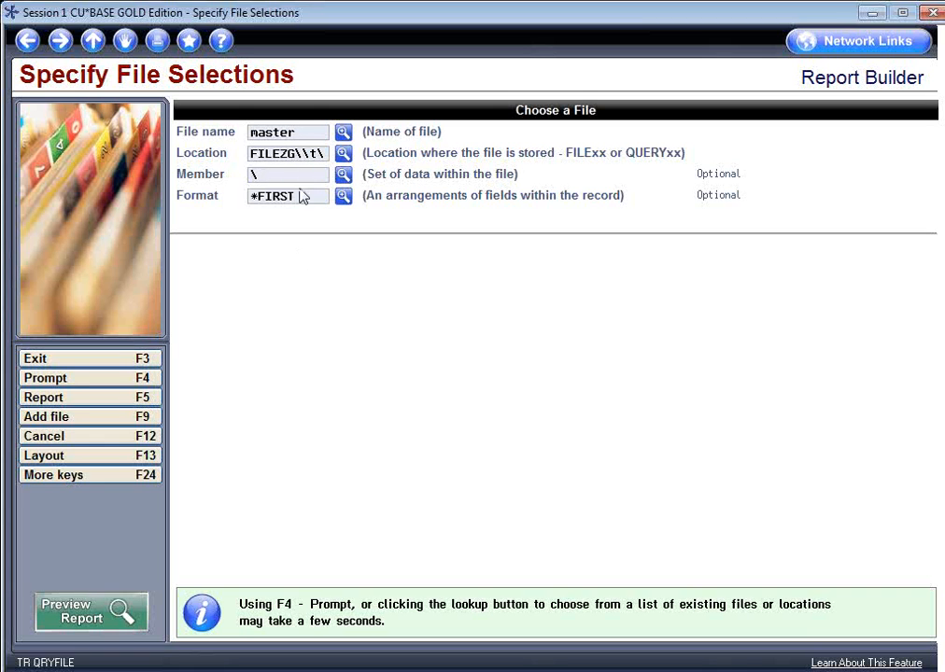
pyautogui.moveTo(287, 175); pyautogui.dragTo(244, 174)
pyautogui.press('BackSpace')
pyautogui.moveTo(326, 154); pyautogui.dragTo(295, 154)
pyautogui.write('tr')
pyautogui.press('Return')
# Add MEMBER5 as a second file and set both file locations to FILETR.
pyautogui.click(79, 420)
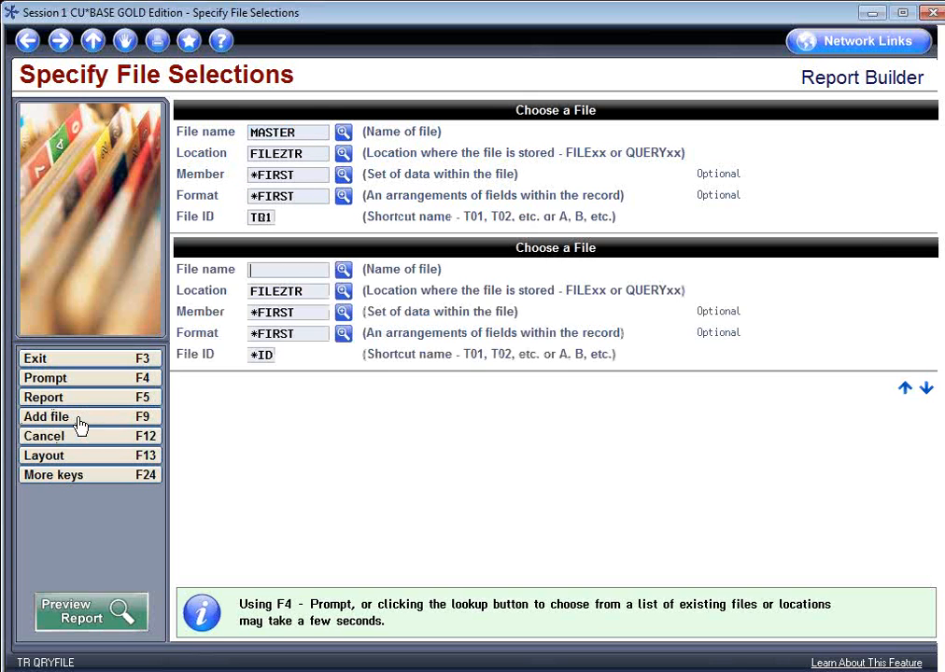
pyautogui.write('member5')
pyautogui.press('Return')
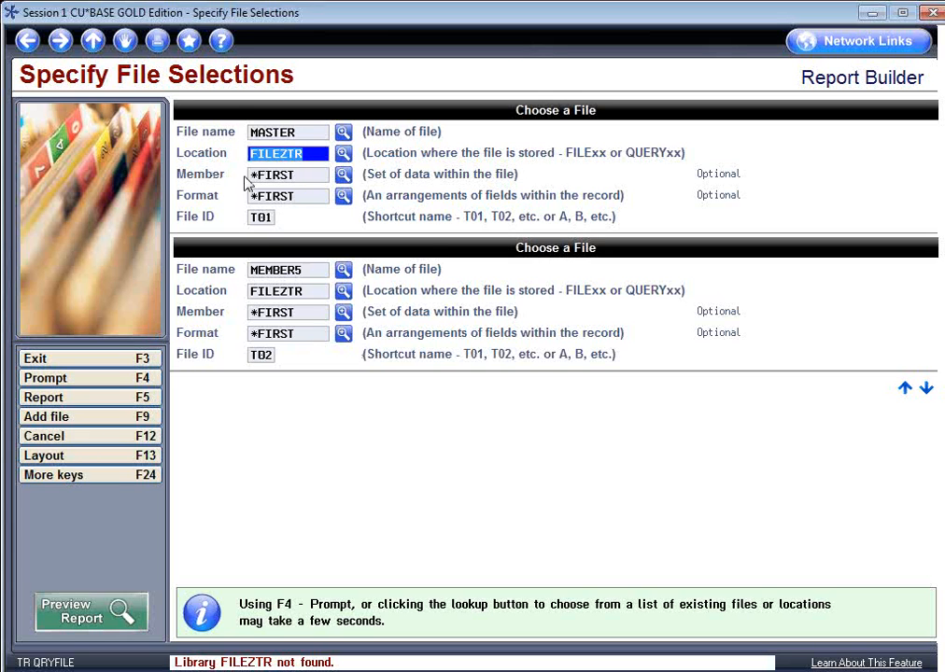
pyautogui.write('FILETR')
pyautogui.press('Return')
pyautogui.click(291, 285)
pyautogui.press('BackSpace')
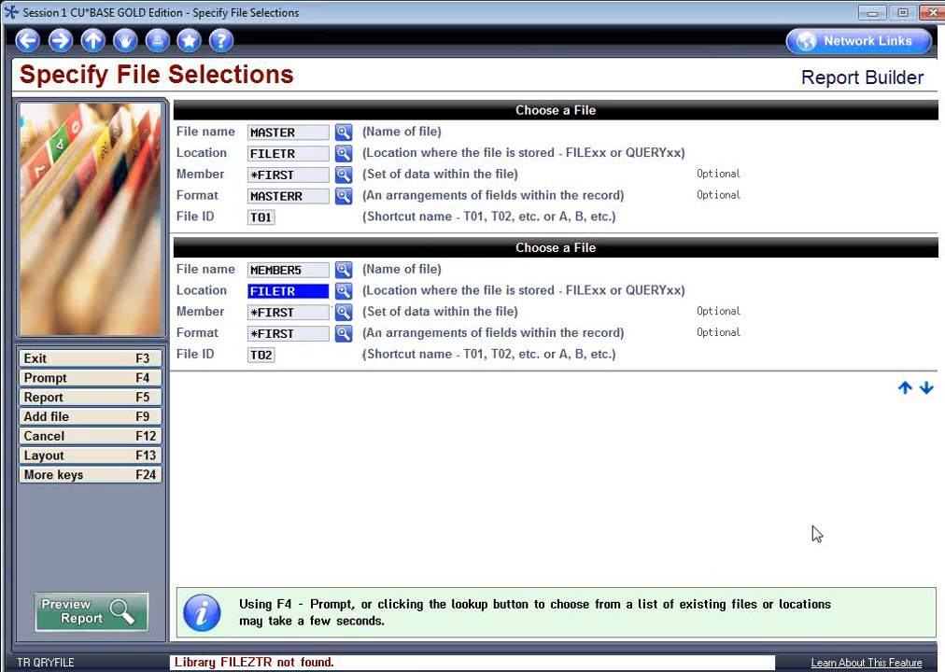
pyautogui.press('Return')
pyautogui.press('Return')
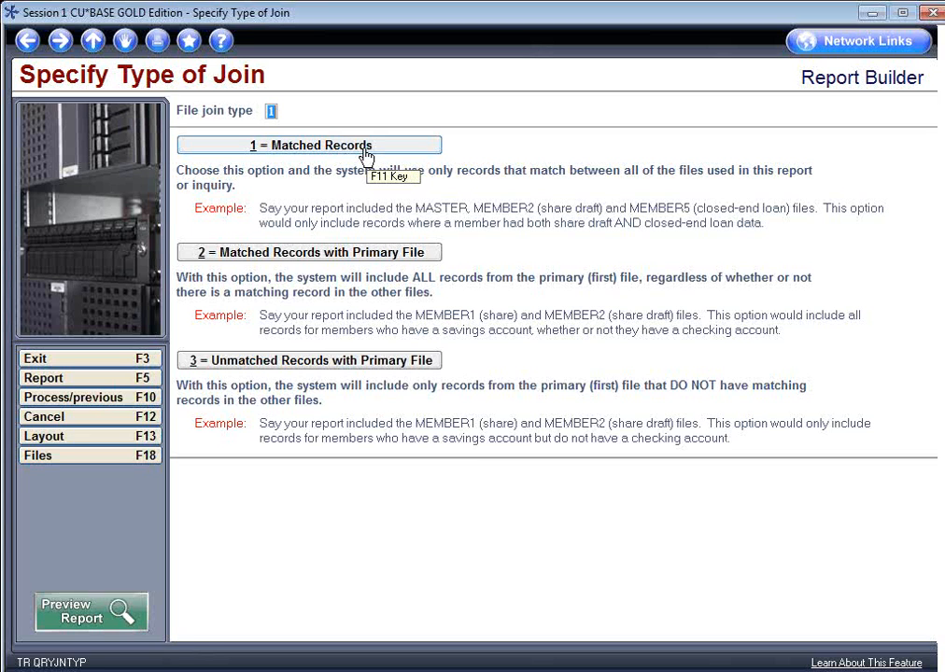
# Join the files as Matched Records with T01.ACCTBS EQ T02.ACCTBS.
pyautogui.click(364, 152)
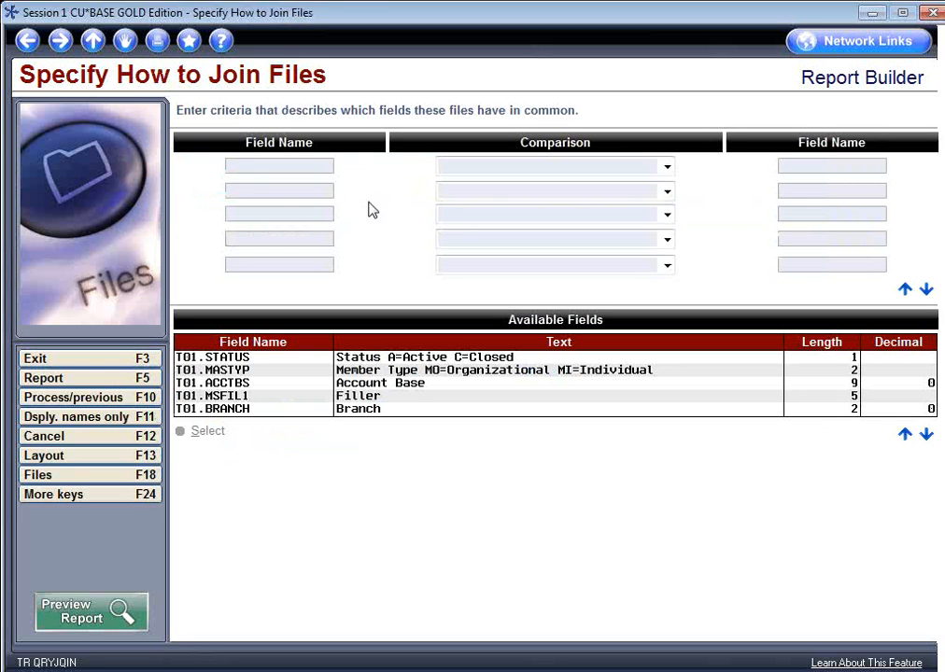
pyautogui.doubleClick(402, 383)
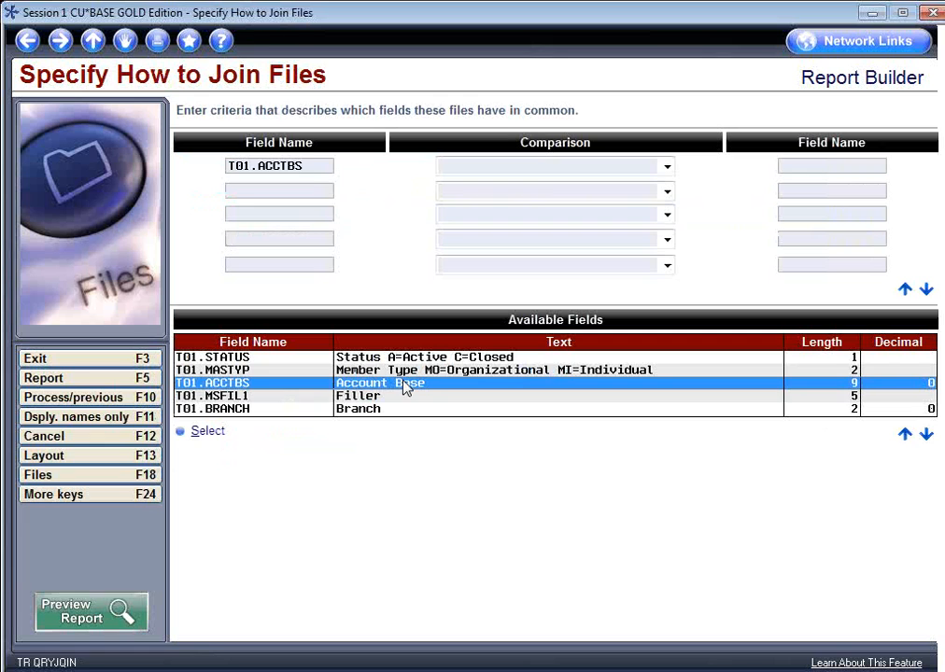
pyautogui.click(553, 165)
pyautogui.write('EQ')
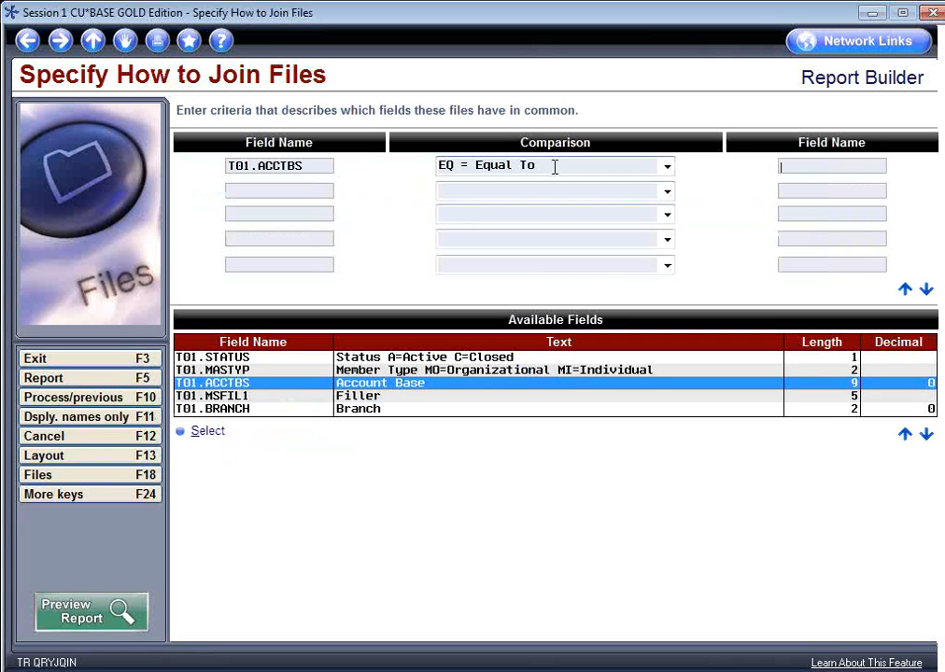
pyautogui.write('t02.acctbs')
pyautogui.press('Return')
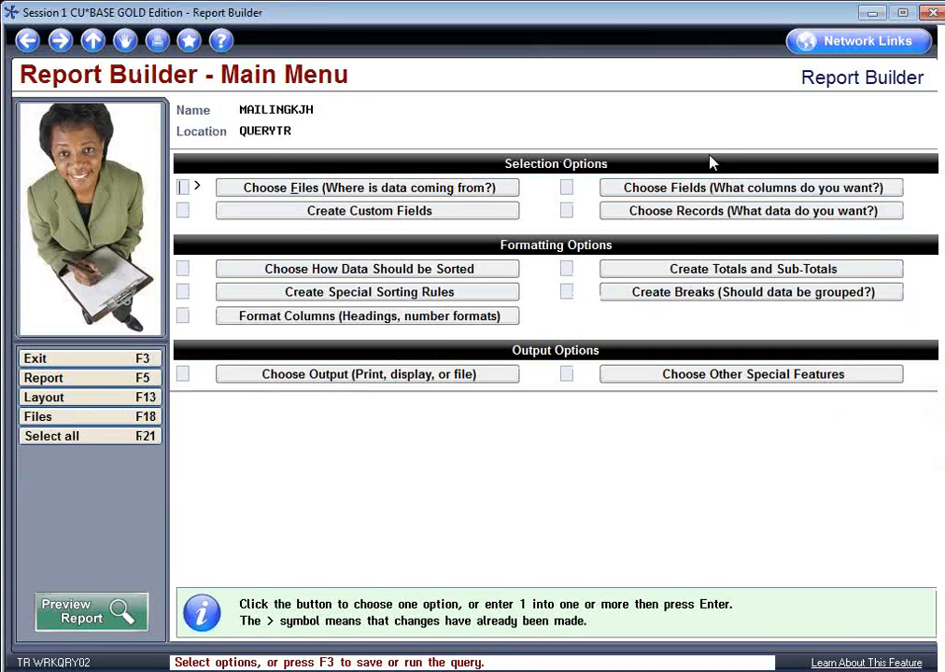
# Pick Loan Category (T02.LNCATG) as the first record selection field.
pyautogui.click(684, 217)
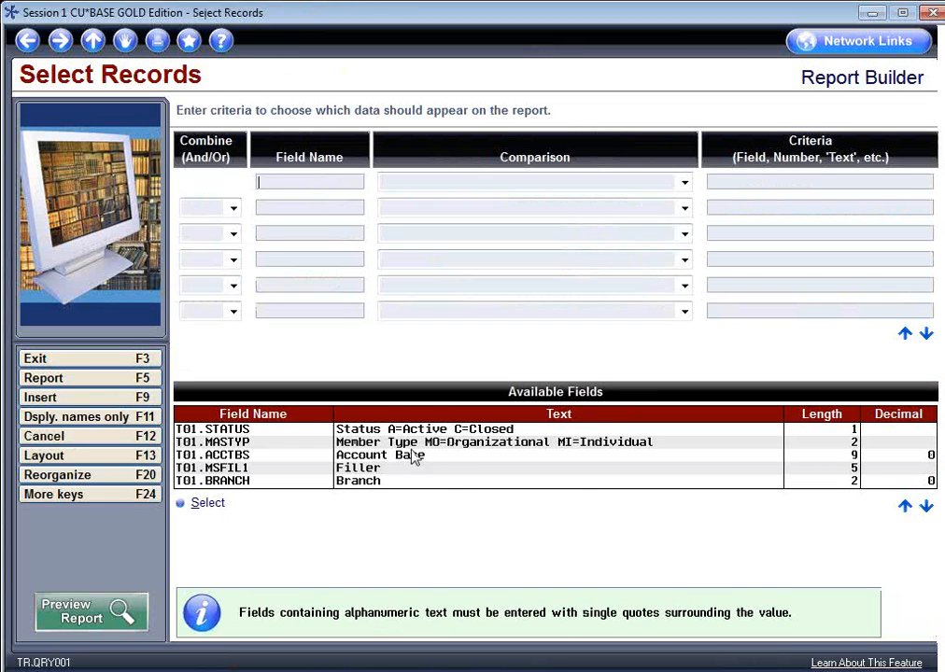
pyautogui.click(925, 506)
pyautogui.click(925, 506)
pyautogui.click(925, 506)
pyautogui.click(925, 506)
pyautogui.click(925, 506)
pyautogui.click(925, 506)
pyautogui.click(925, 506)
pyautogui.click(925, 506)
pyautogui.click(925, 506)
pyautogui.click(925, 505)
pyautogui.click(925, 506)
pyautogui.click(925, 505)
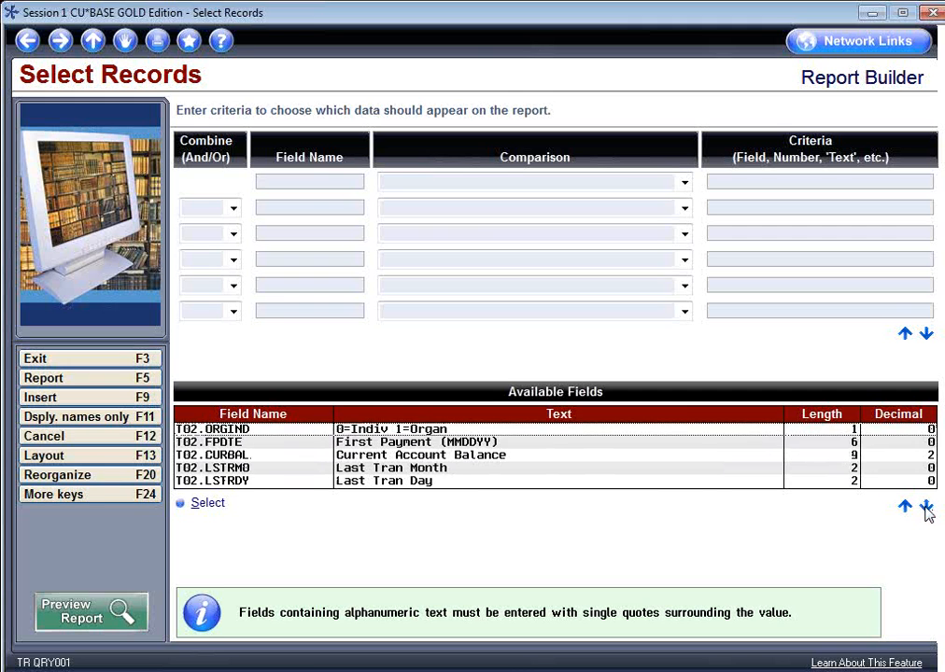
pyautogui.click(925, 506)
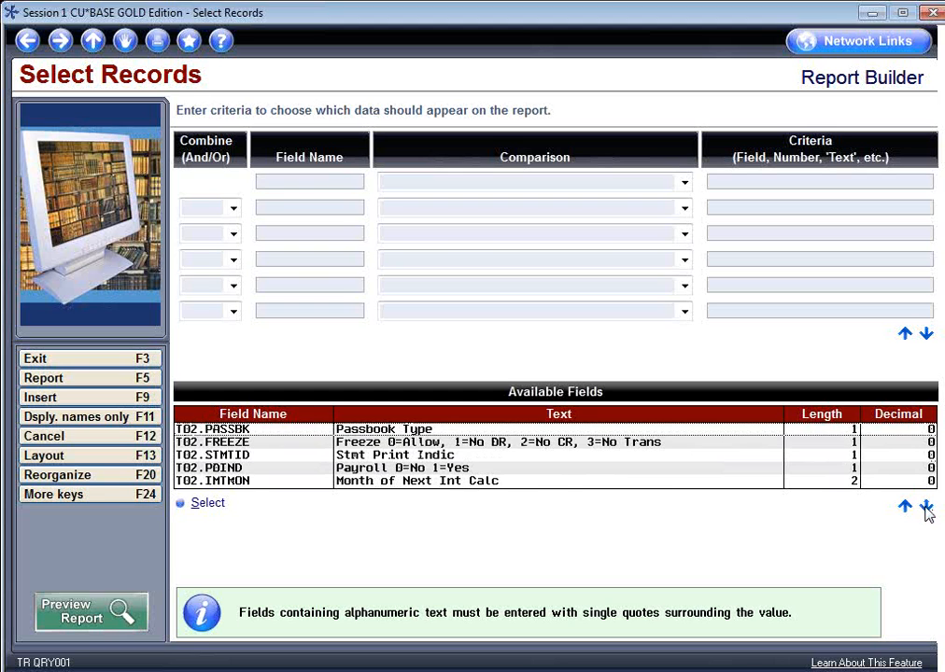
pyautogui.click(925, 506)
pyautogui.click(925, 506)
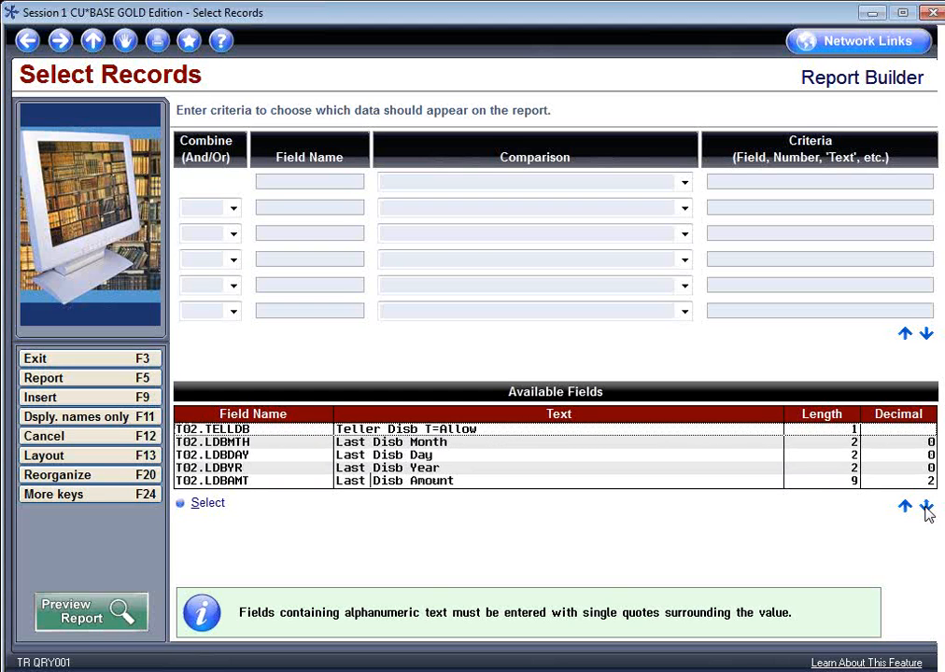
pyautogui.click(925, 506)
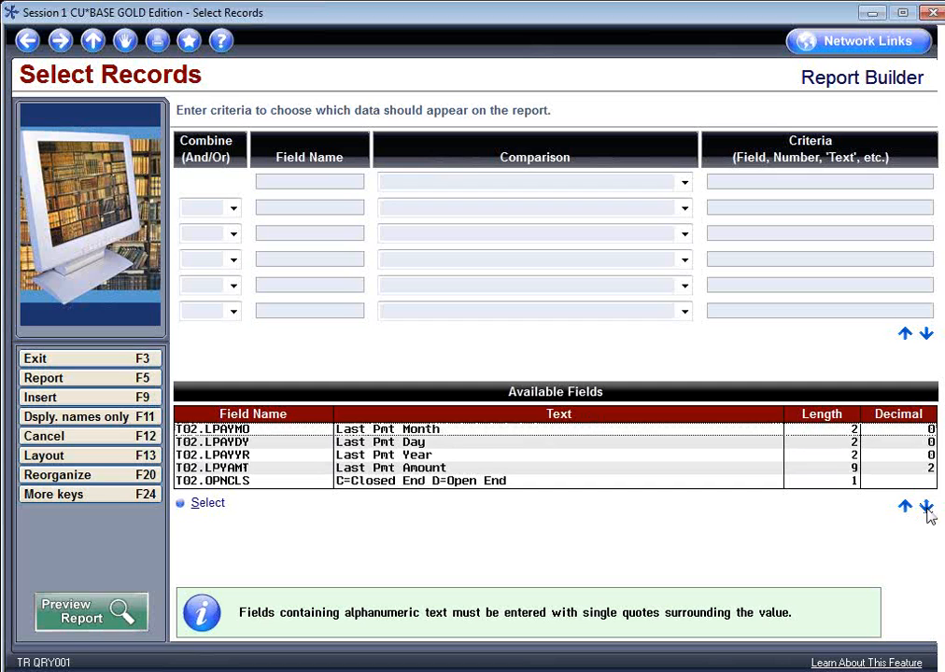
pyautogui.click(925, 505)
pyautogui.click(925, 506)
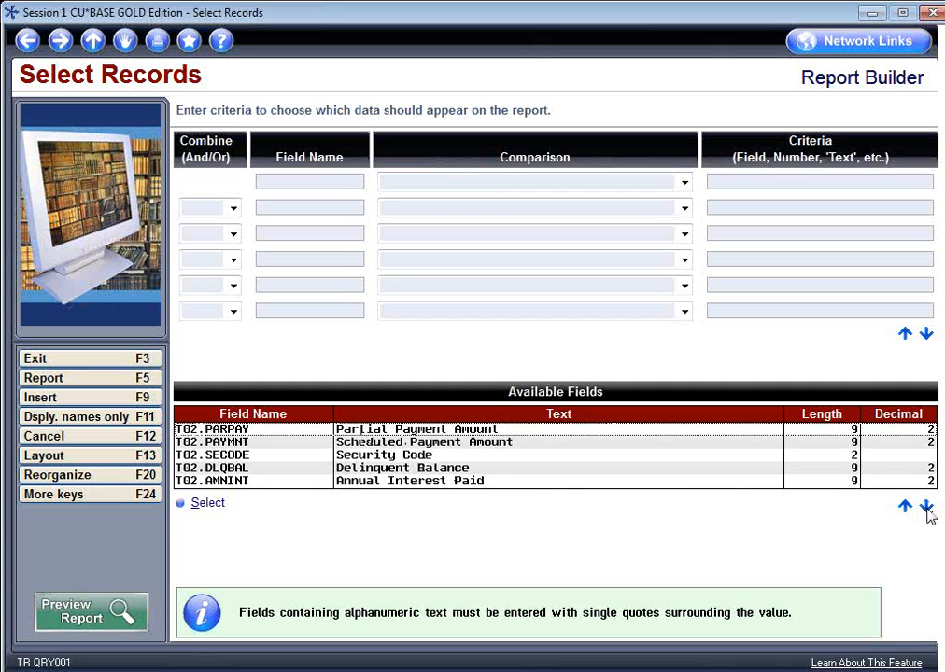
pyautogui.click(925, 505)
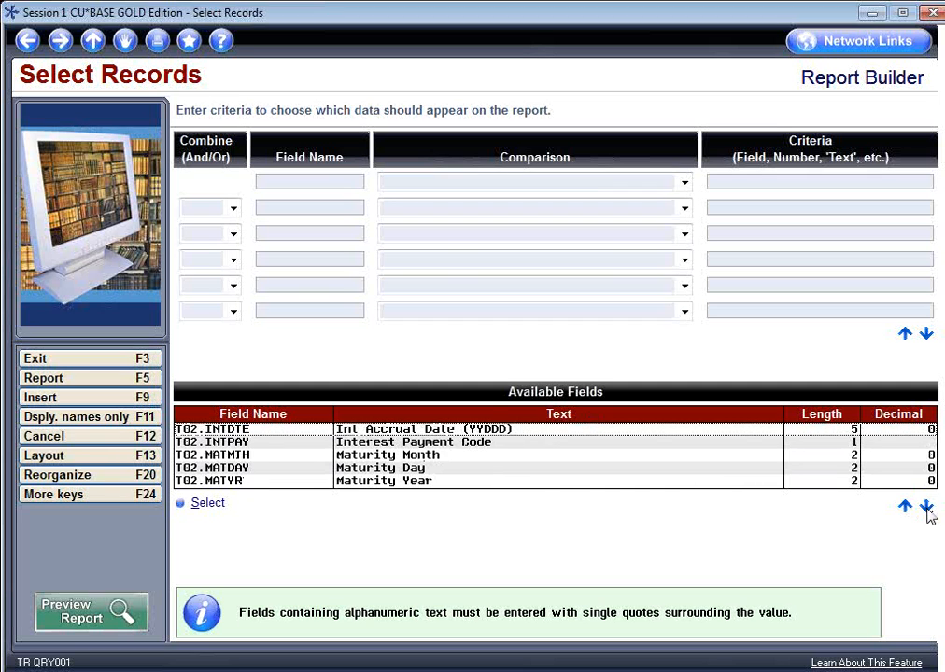
pyautogui.click(925, 506)
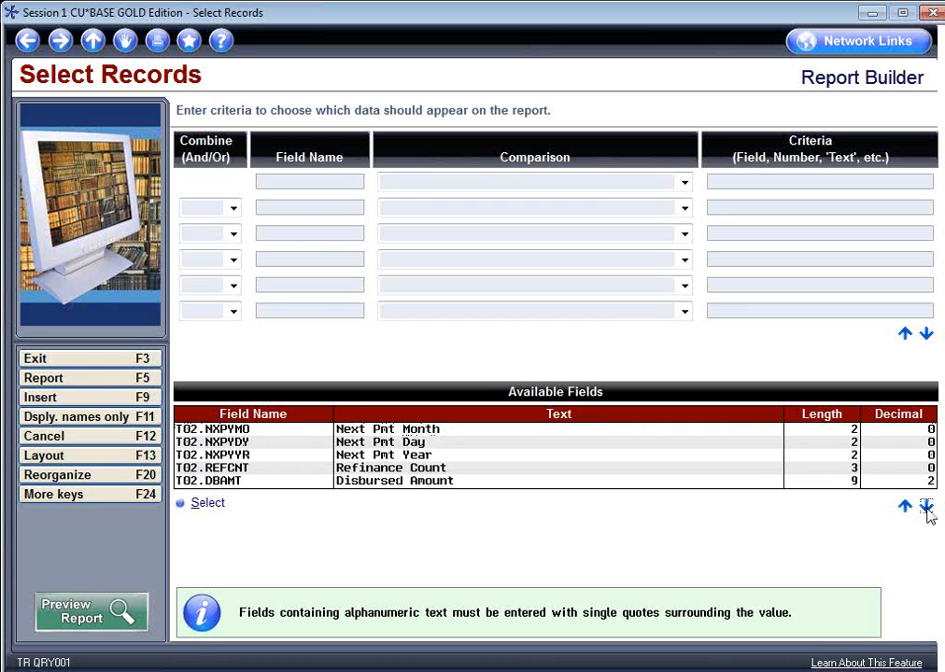
pyautogui.click(925, 506)
pyautogui.click(925, 506)
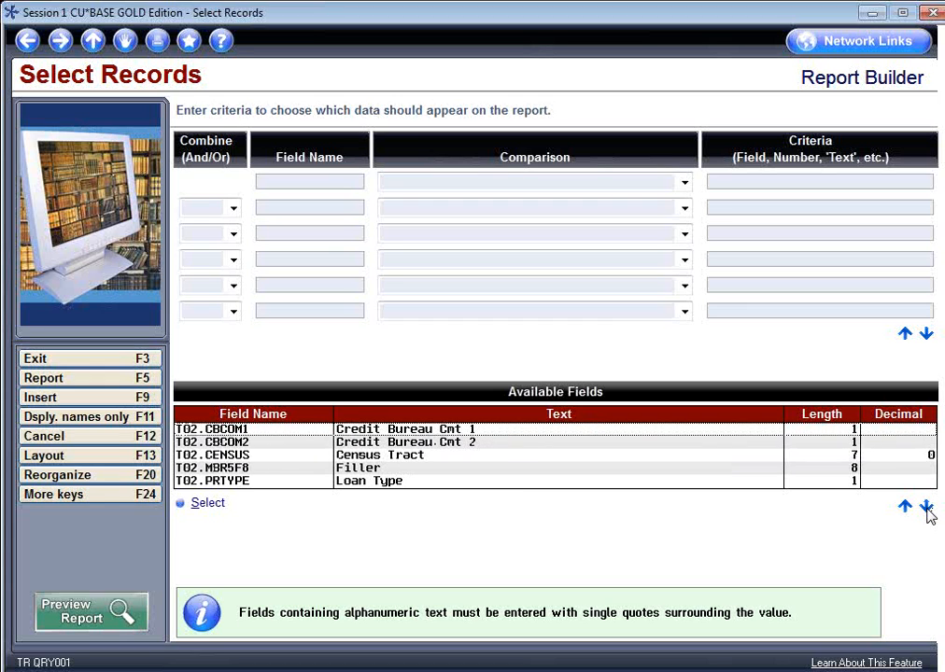
pyautogui.click(925, 506)
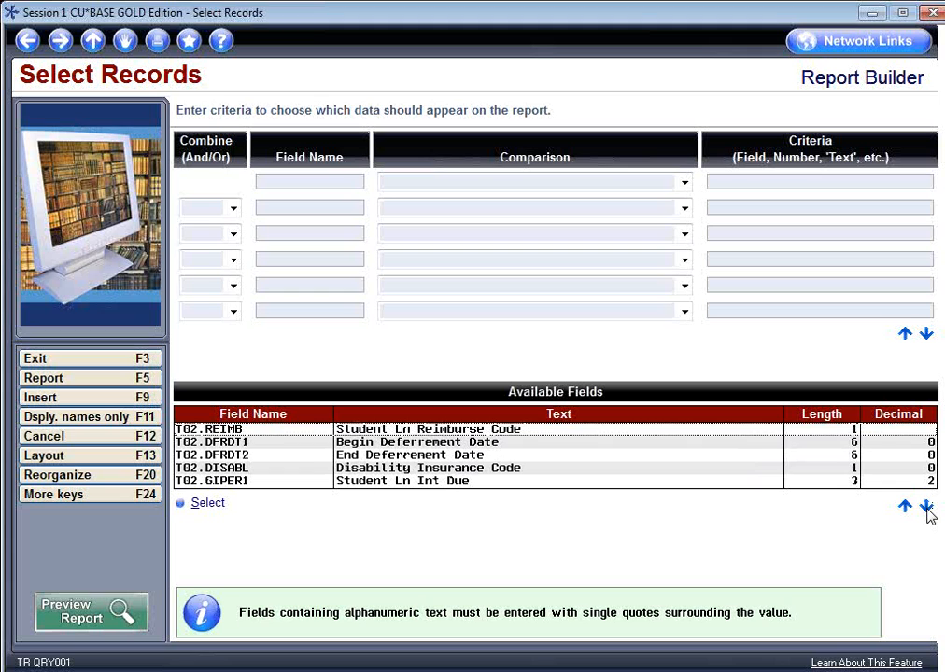
pyautogui.click(925, 506)
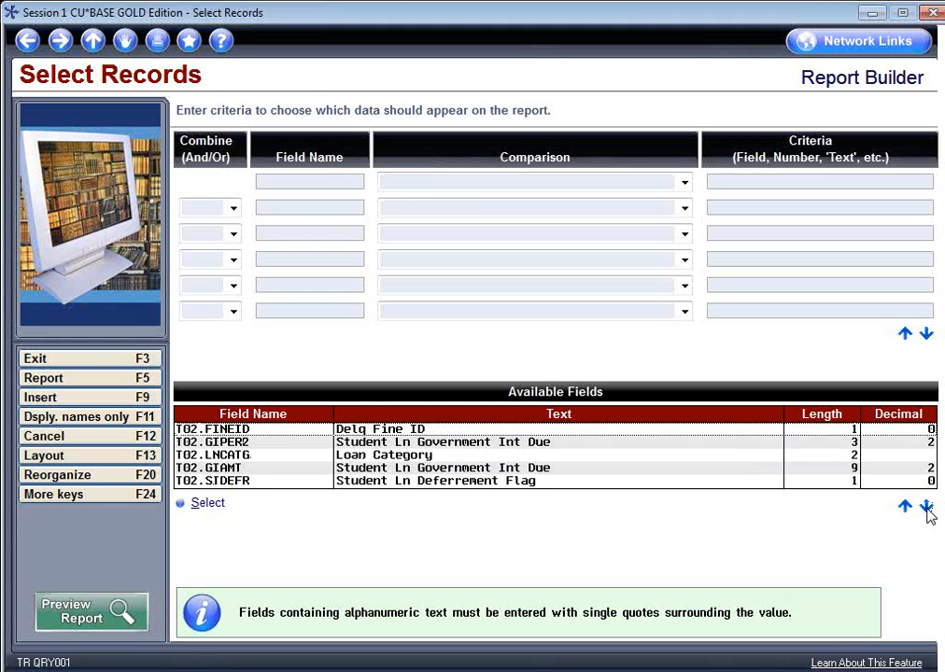
pyautogui.click(360, 457)
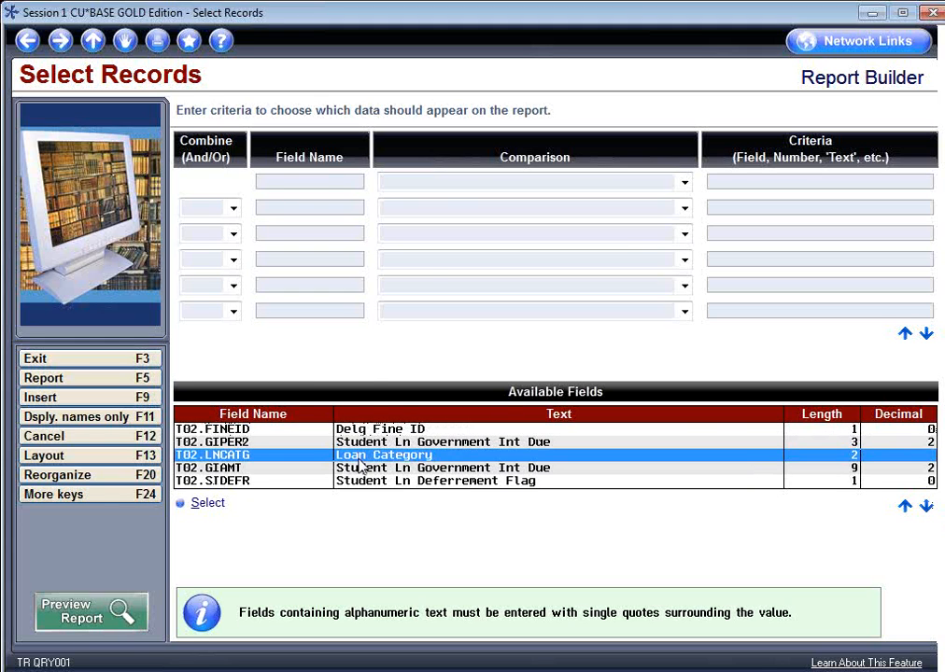
pyautogui.doubleClick(359, 457)
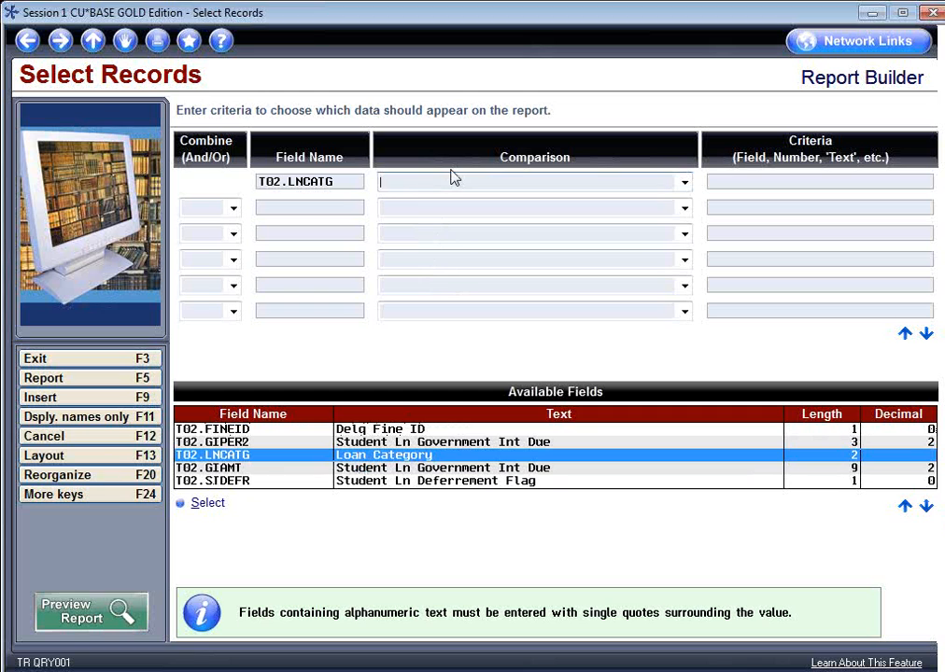
# Set the criterion to LE (less than or equal to) '89' and confirm.
pyautogui.click(685, 183)
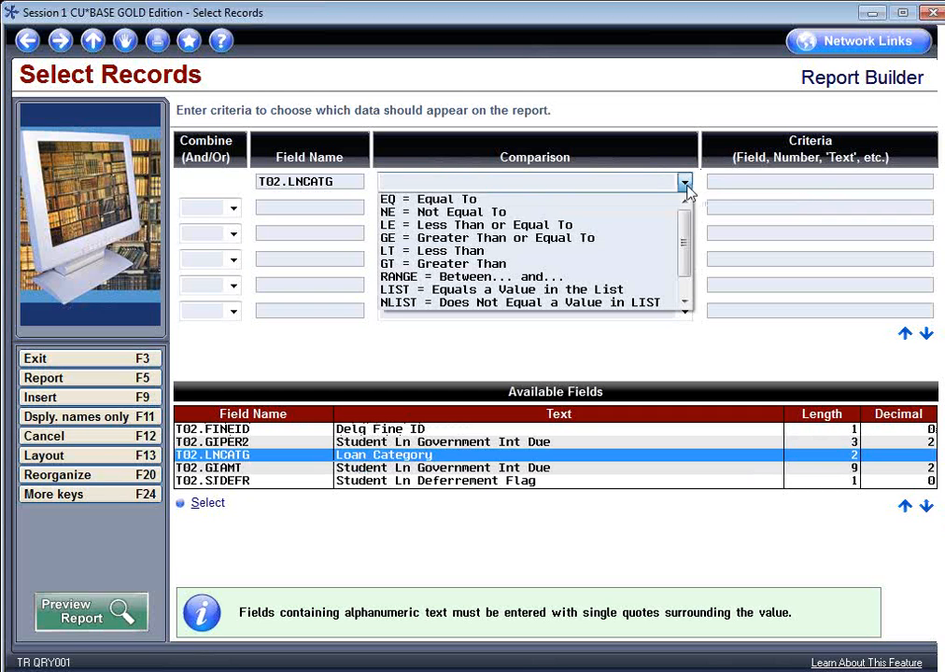
pyautogui.click(588, 225)
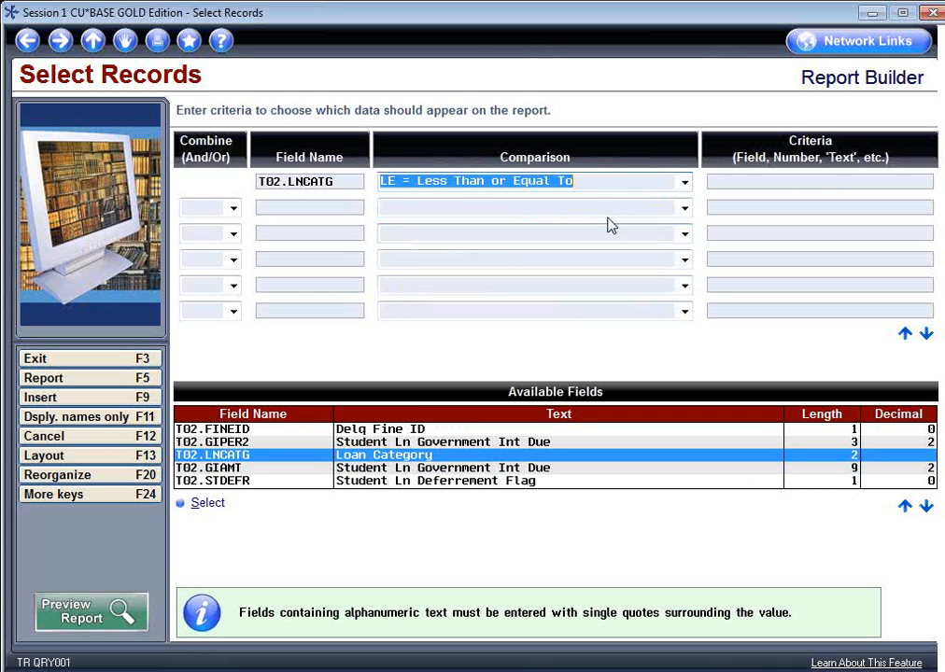
pyautogui.click(751, 184)
pyautogui.write("'")
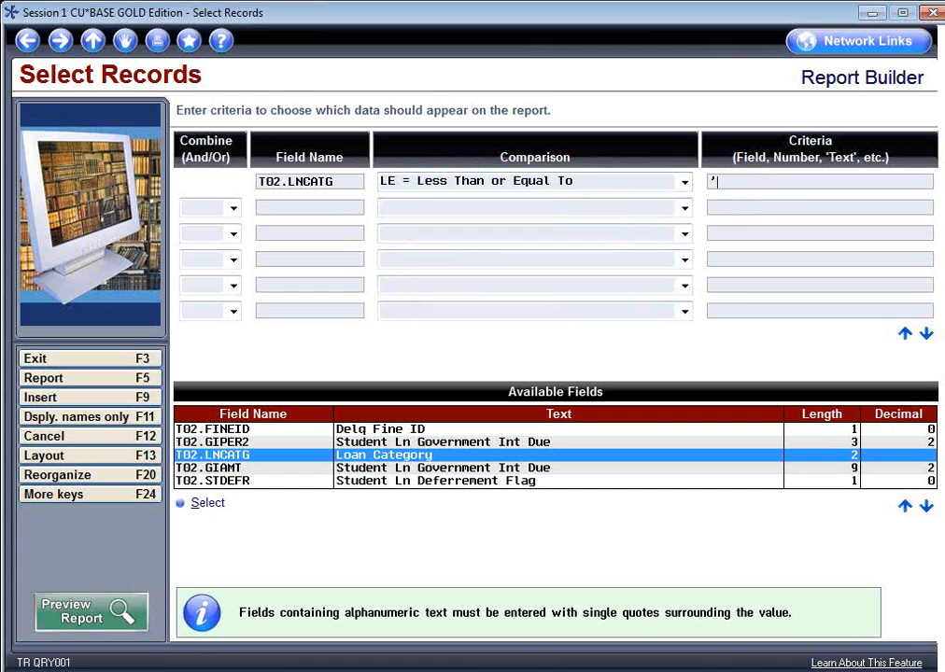
pyautogui.write("89'")
pyautogui.press('Return')
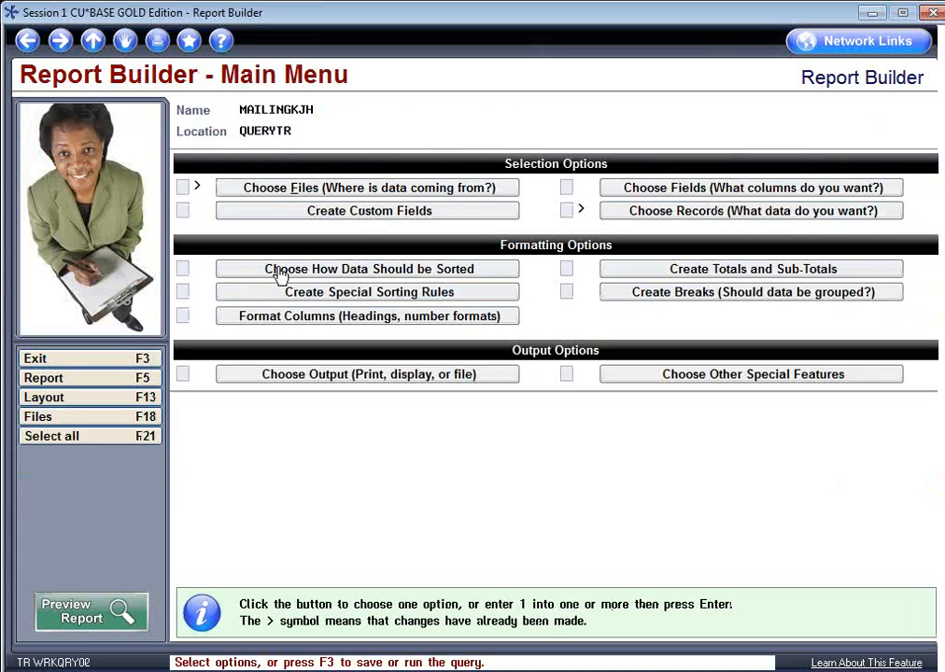
pyautogui.click(73, 629)
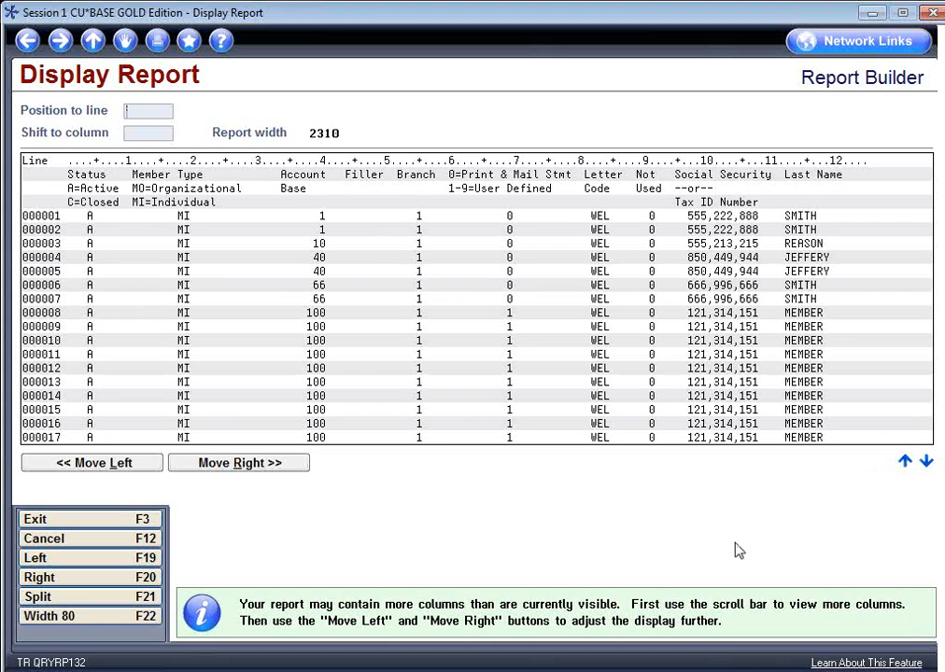
pyautogui.press('Return')
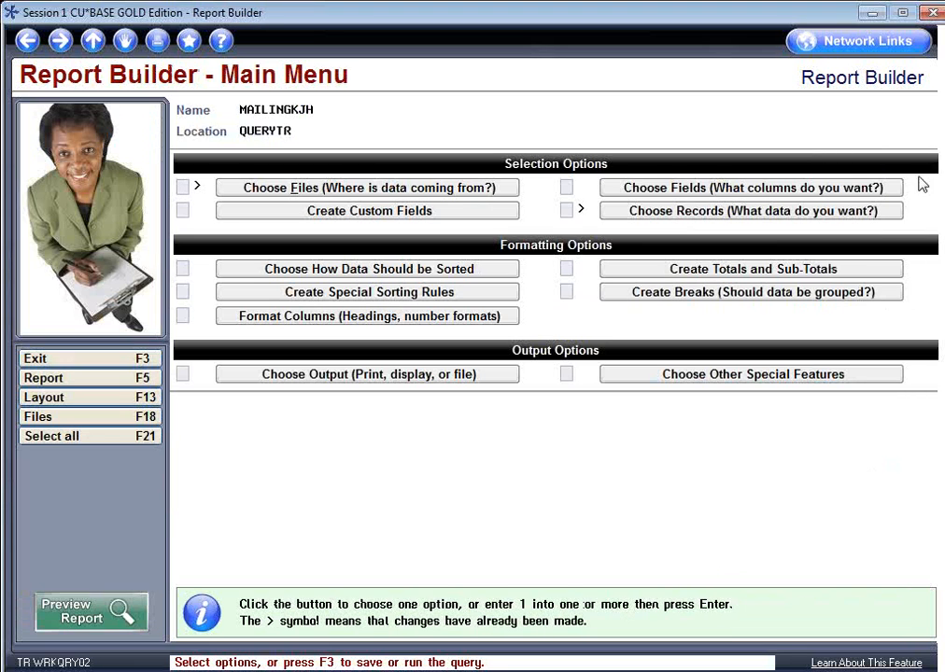
# Sequence Account Base as 10, First Name as 20 and Last Name as 30.
pyautogui.click(712, 190)
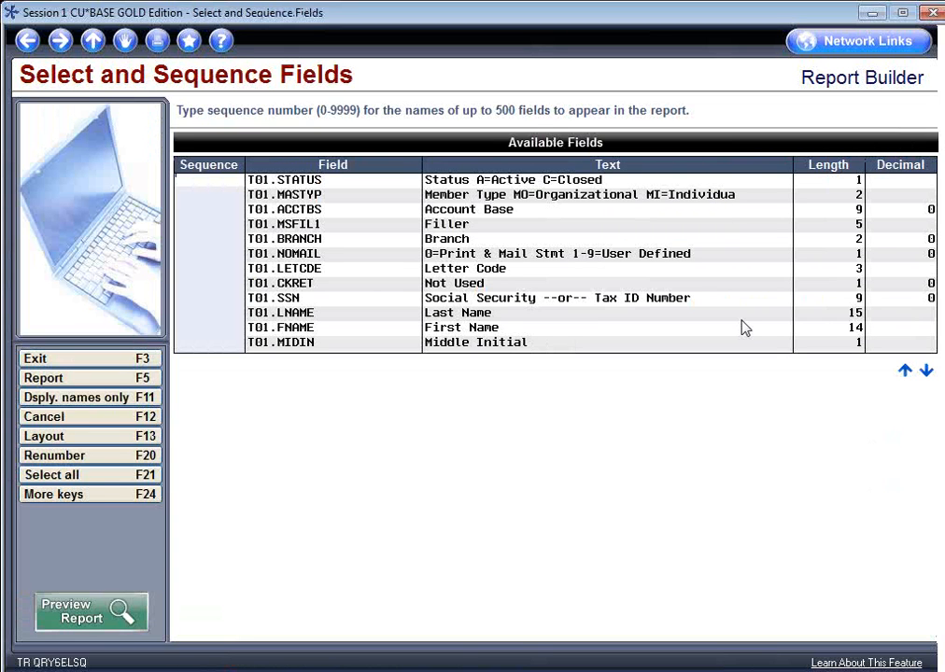
pyautogui.press('Down')
pyautogui.press('Down')
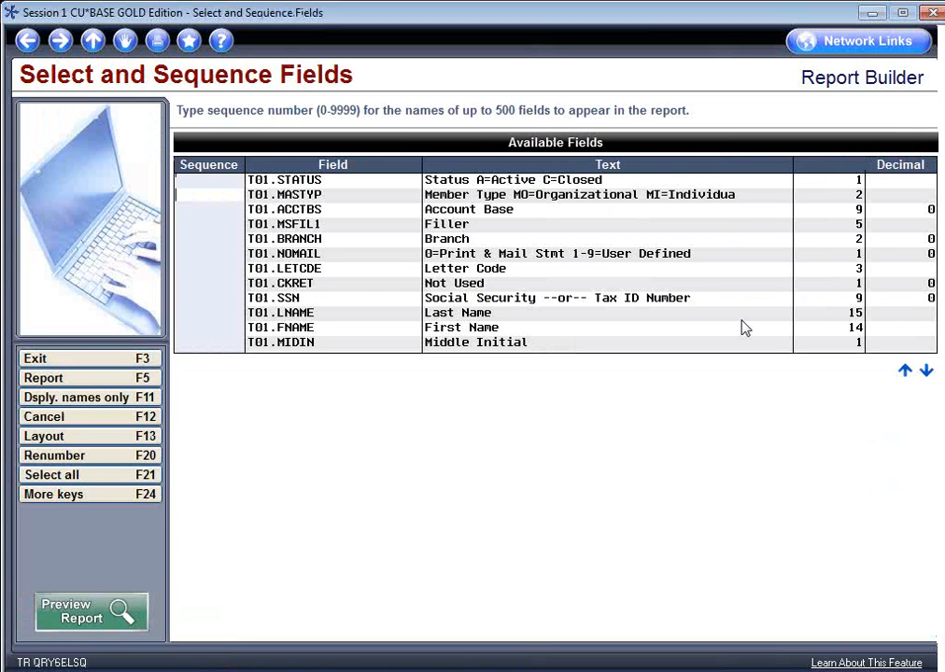
pyautogui.write('10')
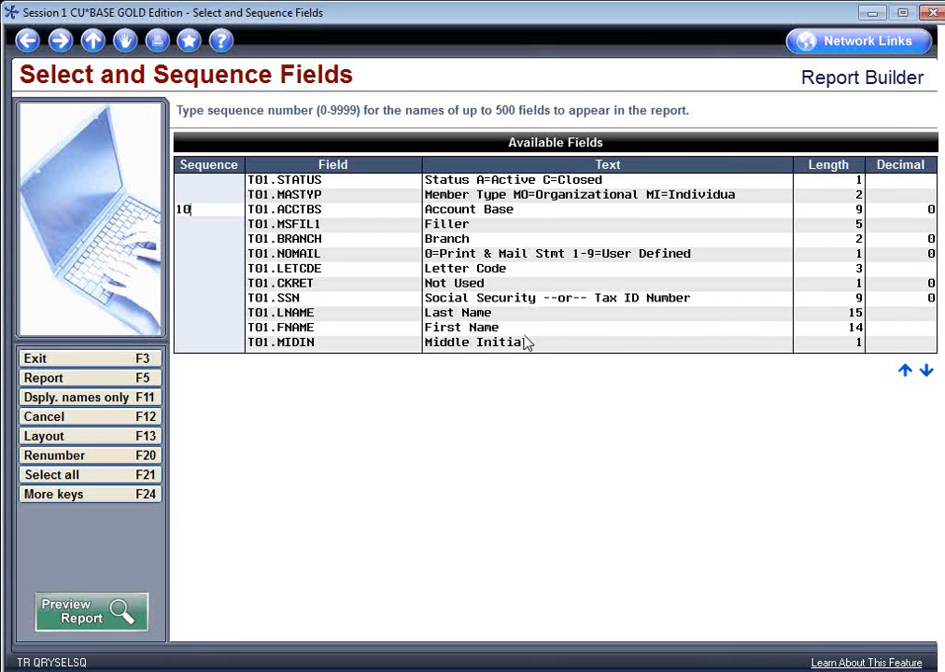
pyautogui.press('Down')
pyautogui.press('Down')
pyautogui.press('Down')
pyautogui.press('Down')
pyautogui.press('Down')
pyautogui.press('Down')
pyautogui.press('Down')
pyautogui.press('Down')
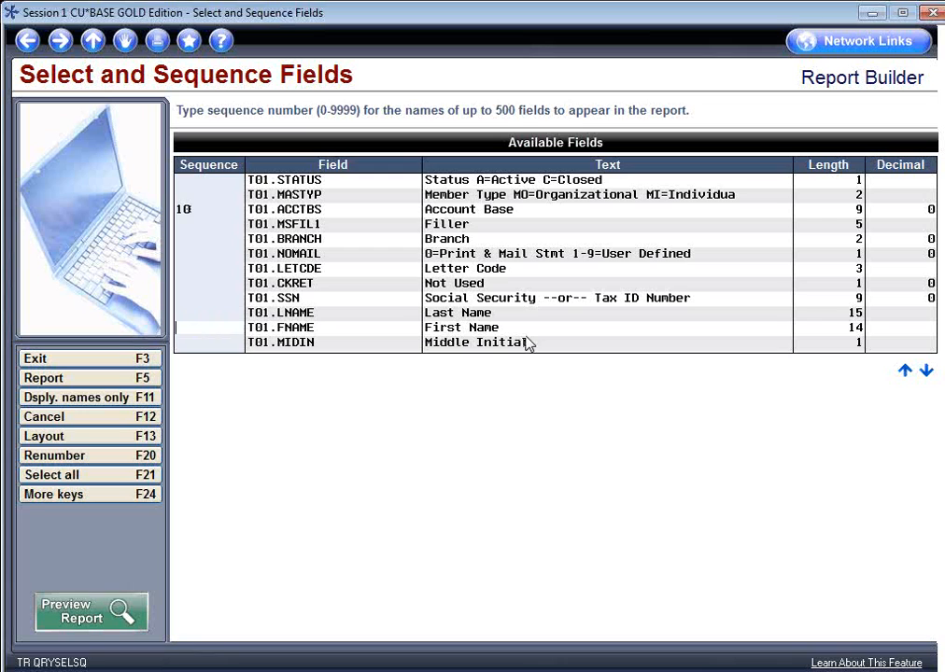
pyautogui.write('20')
pyautogui.press('Tab')
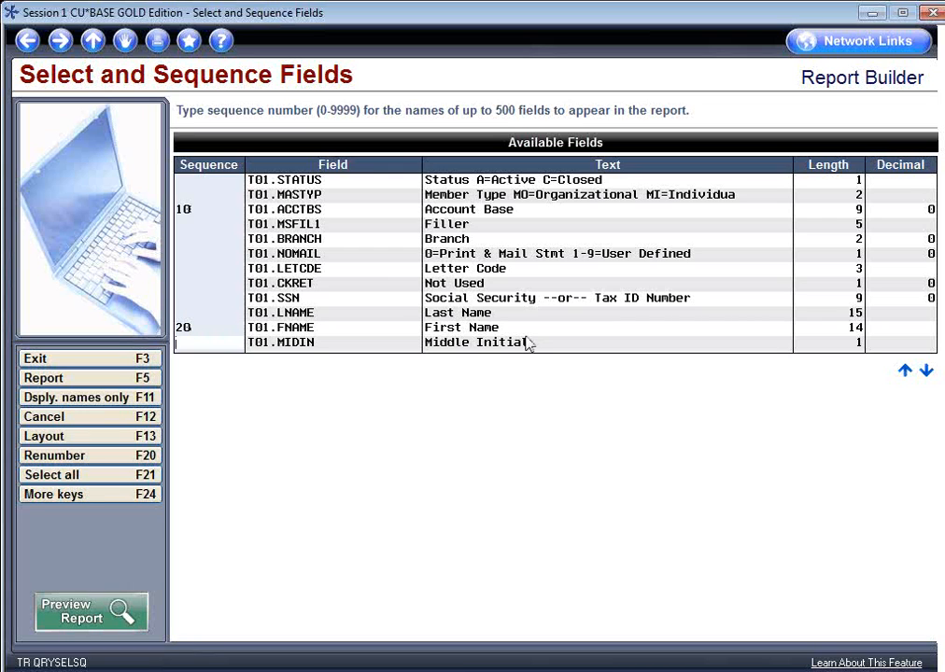
pyautogui.press('Up')
pyautogui.press('Up')
pyautogui.write('30')
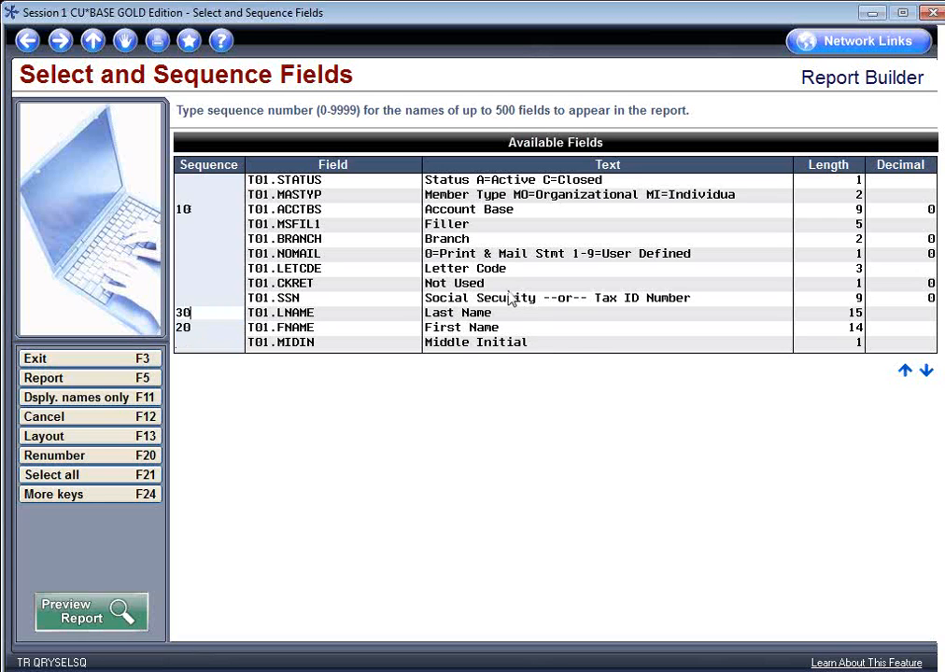
pyautogui.press('Return')
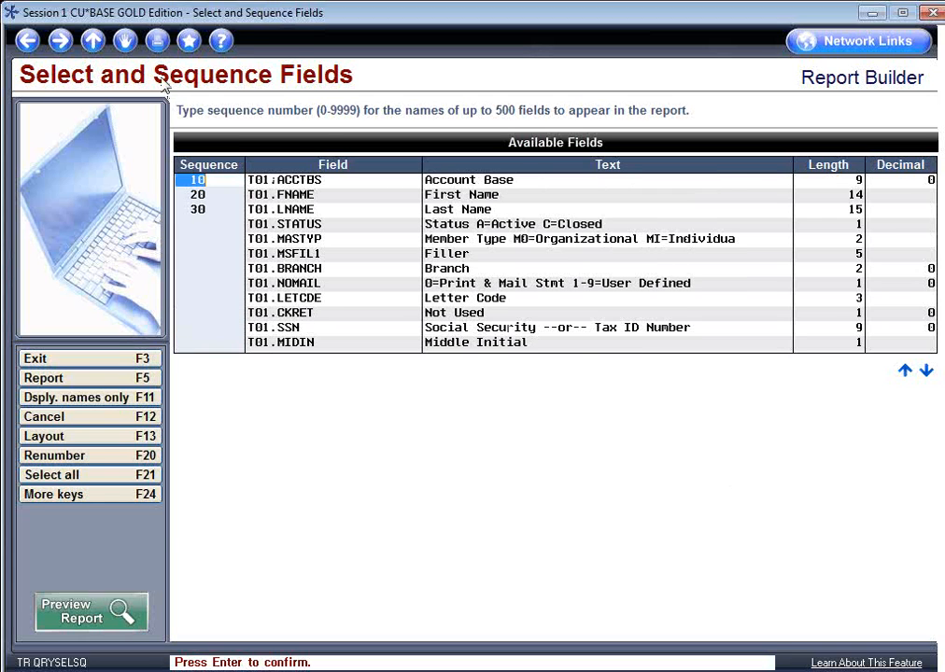
# Sequence Address Line 1 and 2, City, State and ZIP Code as 40, 50, 60, 70 and 80.
pyautogui.click(925, 371)
pyautogui.press('Tab')
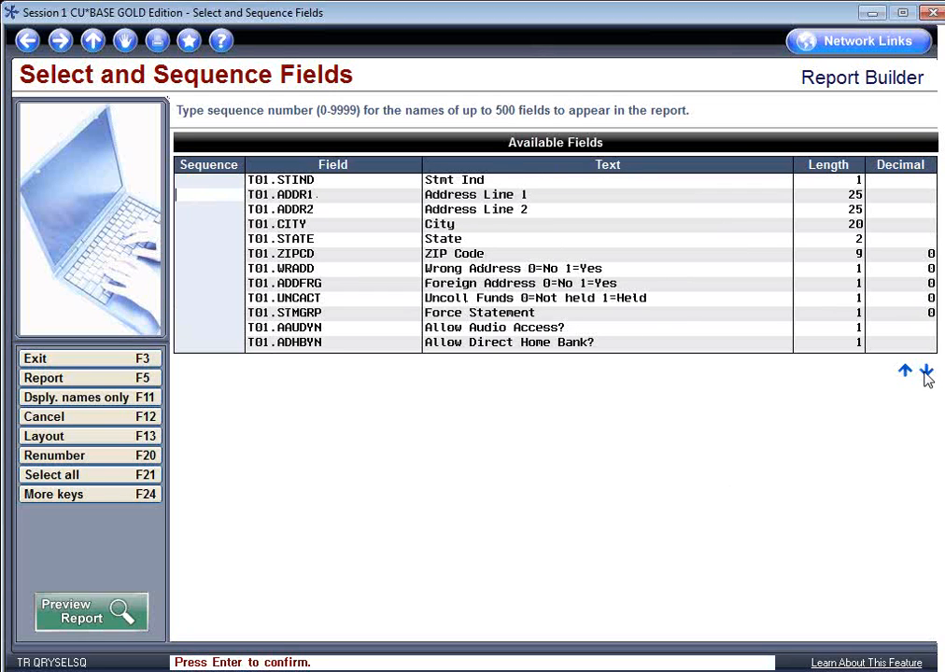
pyautogui.write('40')
pyautogui.press('Tab')
pyautogui.write('50')
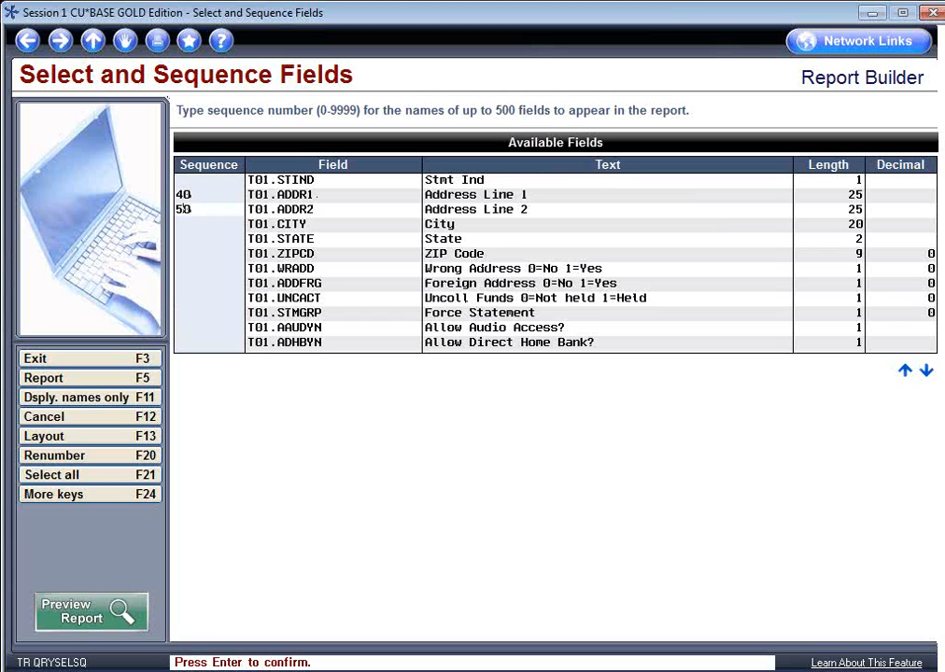
pyautogui.press('Tab')
pyautogui.write('60')
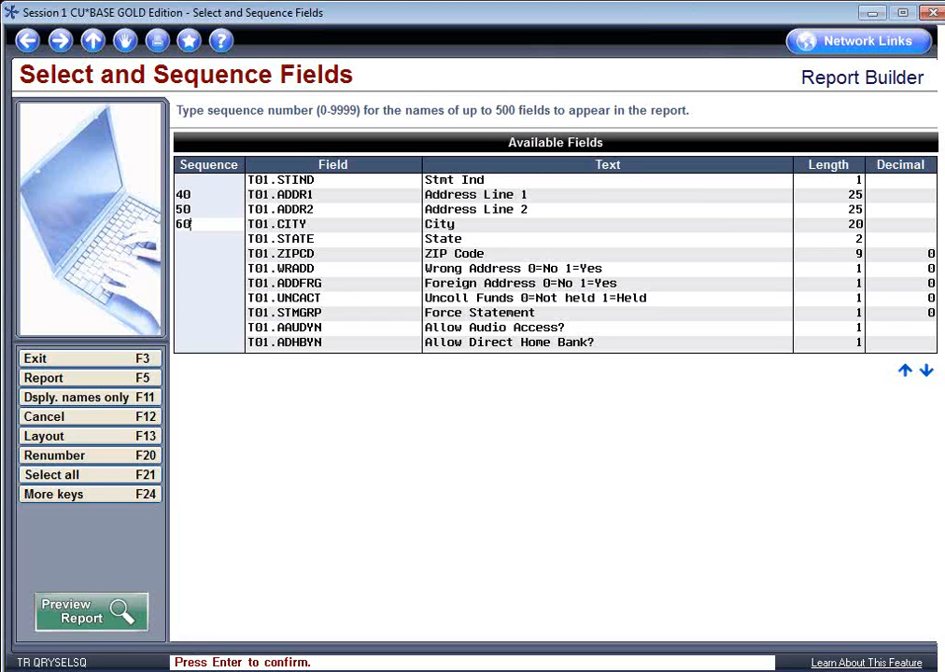
pyautogui.press('Tab')
pyautogui.write('70')
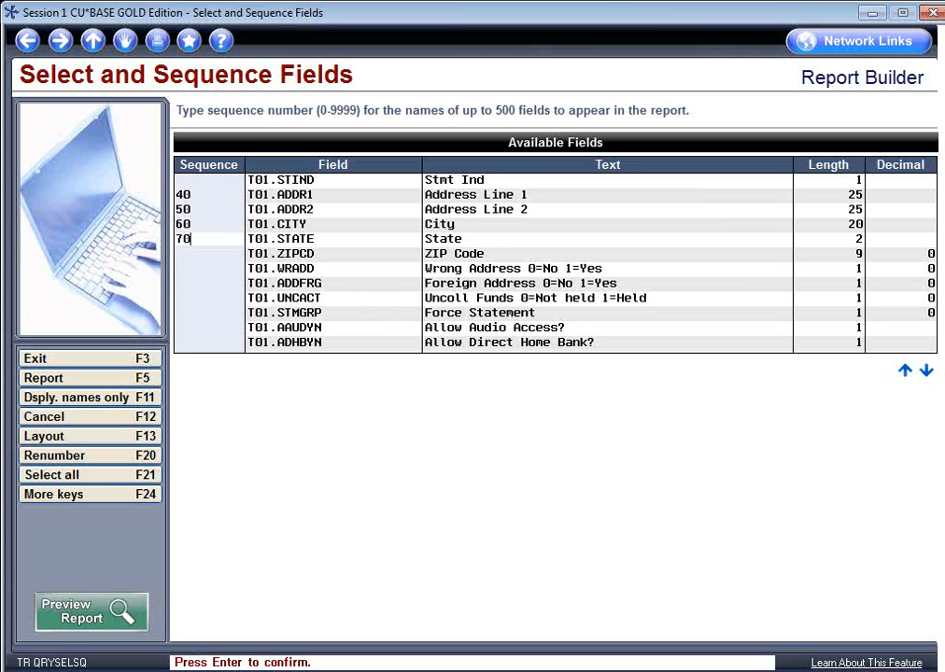
pyautogui.press('Tab')
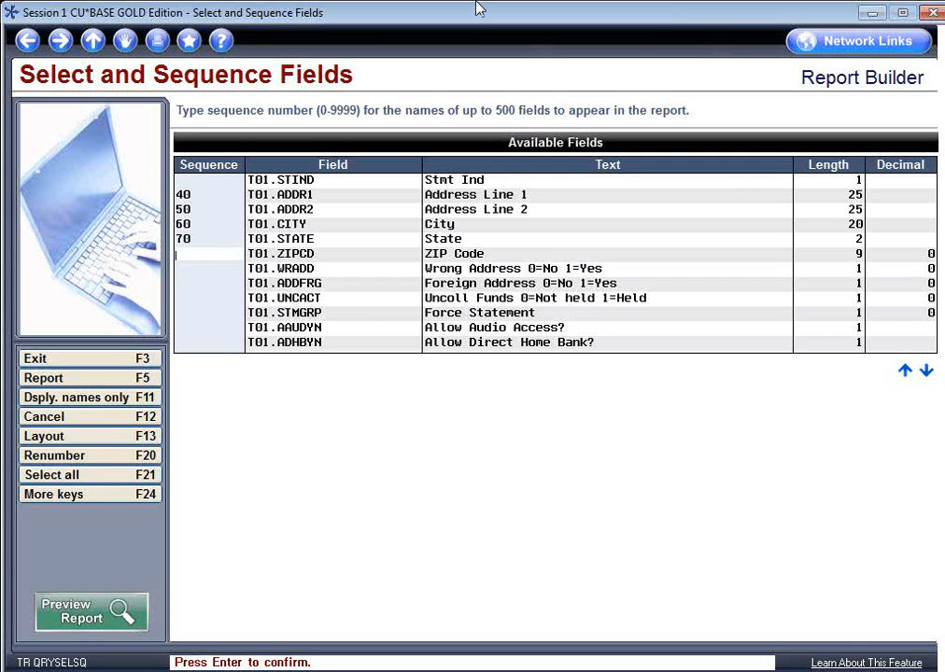
pyautogui.write('89')
pyautogui.press('BackSpace')
pyautogui.write('0')
pyautogui.press('Return')
pyautogui.press('Return')
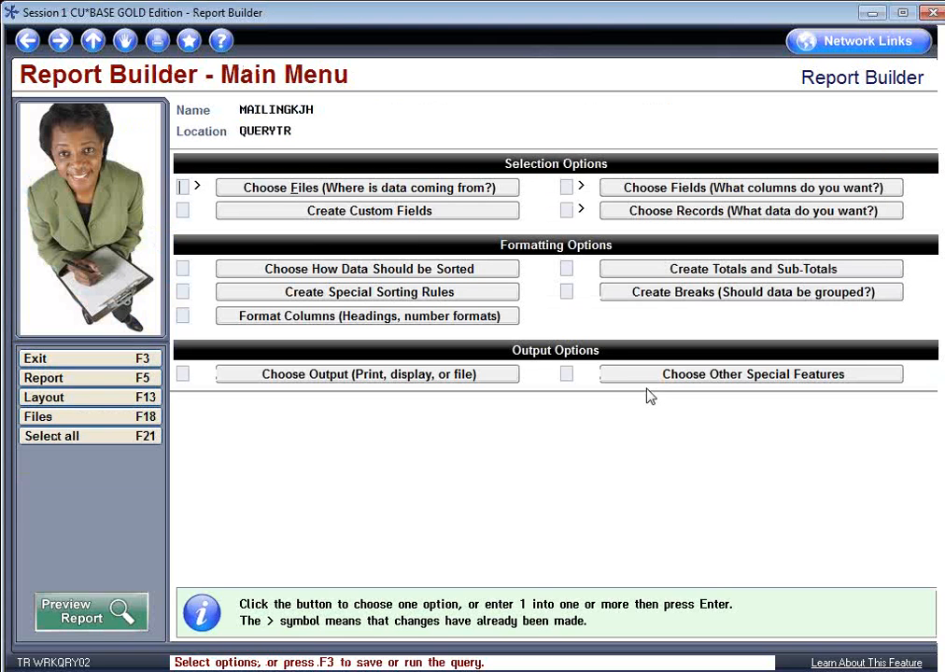
# Preview the report, shifting it to show the State and ZIP Code columns, then exit.
pyautogui.click(124, 614)
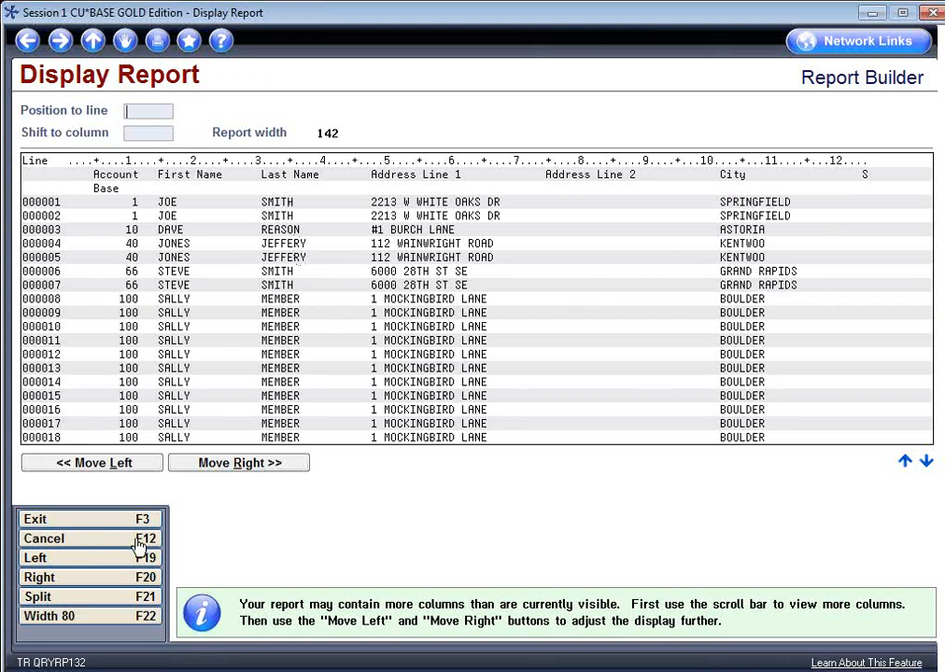
pyautogui.click(216, 470)
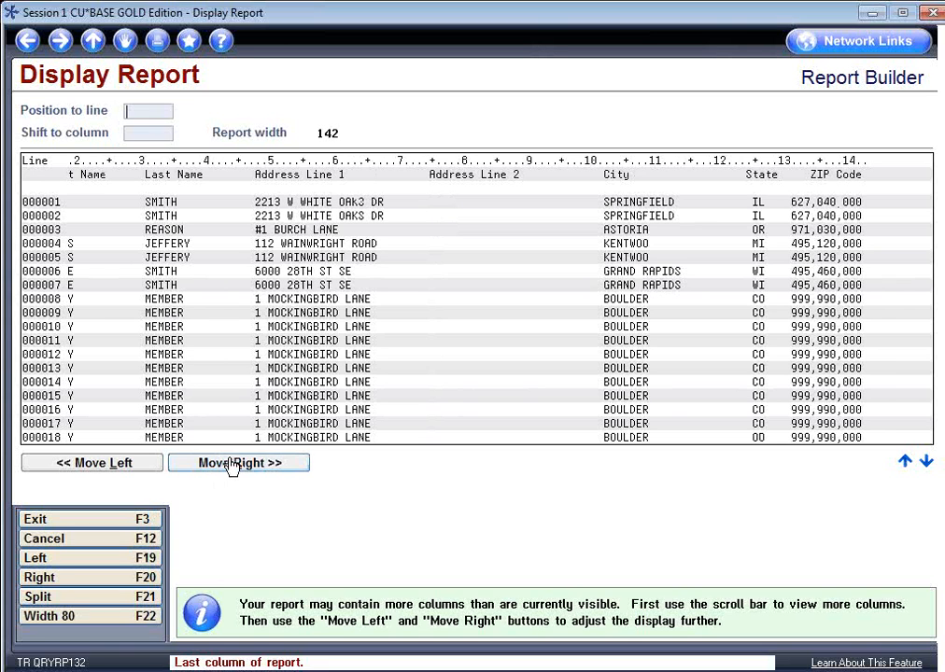
pyautogui.press('F3')
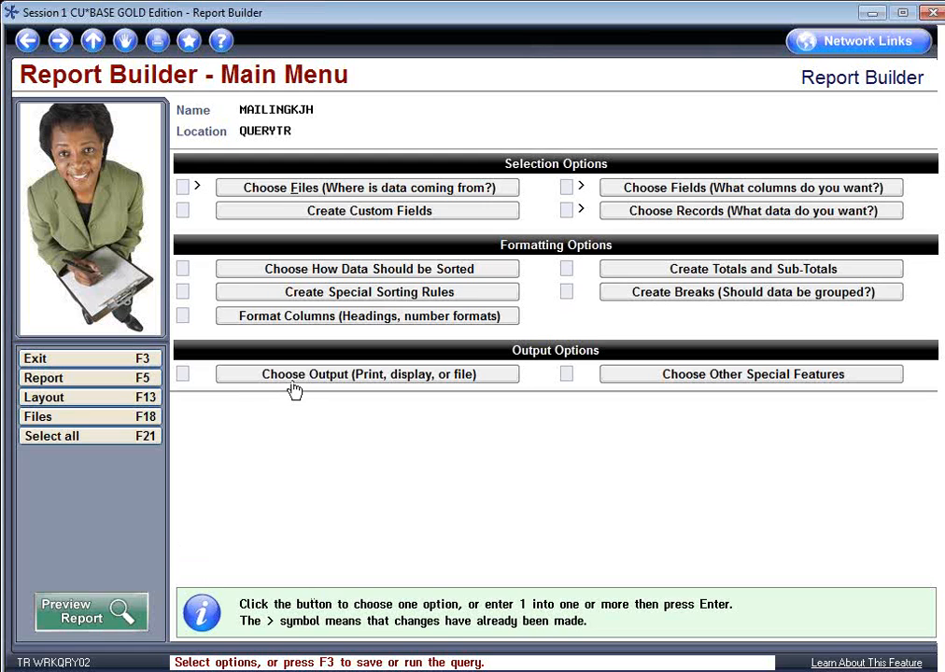
# Send report output to 3 = Database File with 1 = Detail records.
pyautogui.click(297, 377)
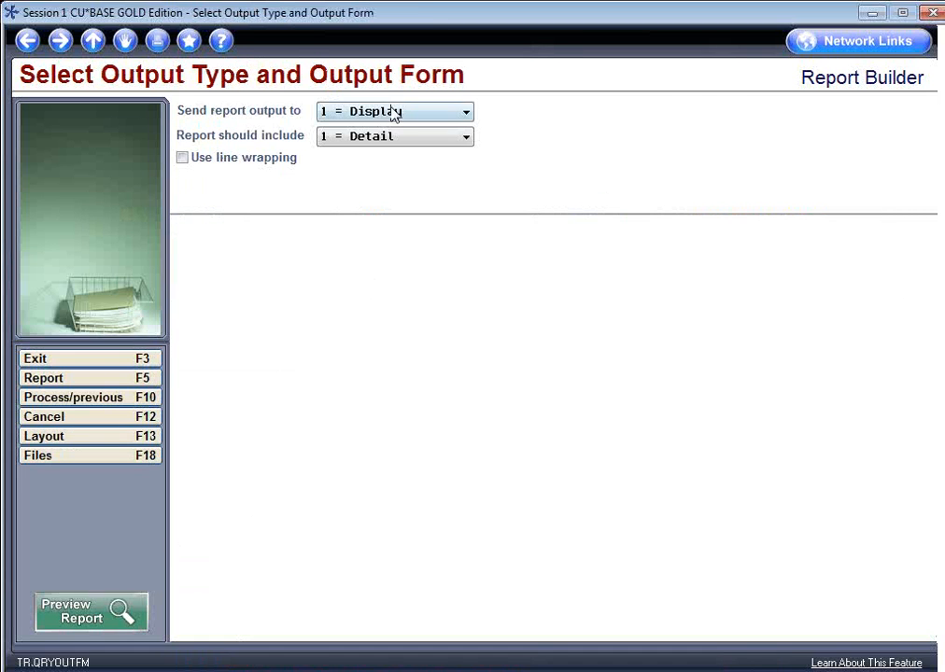
pyautogui.click(394, 114)
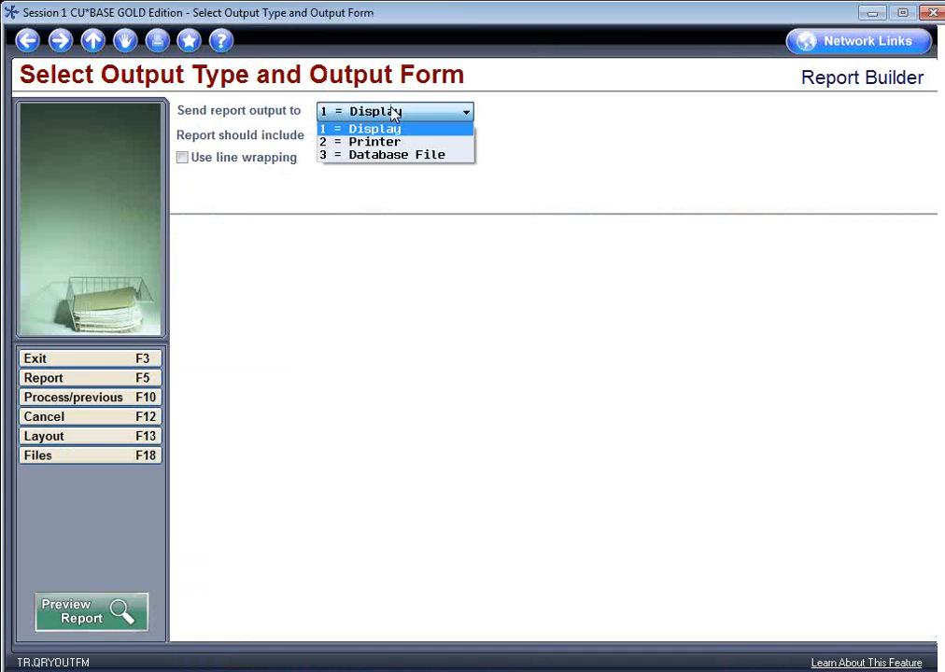
pyautogui.click(399, 159)
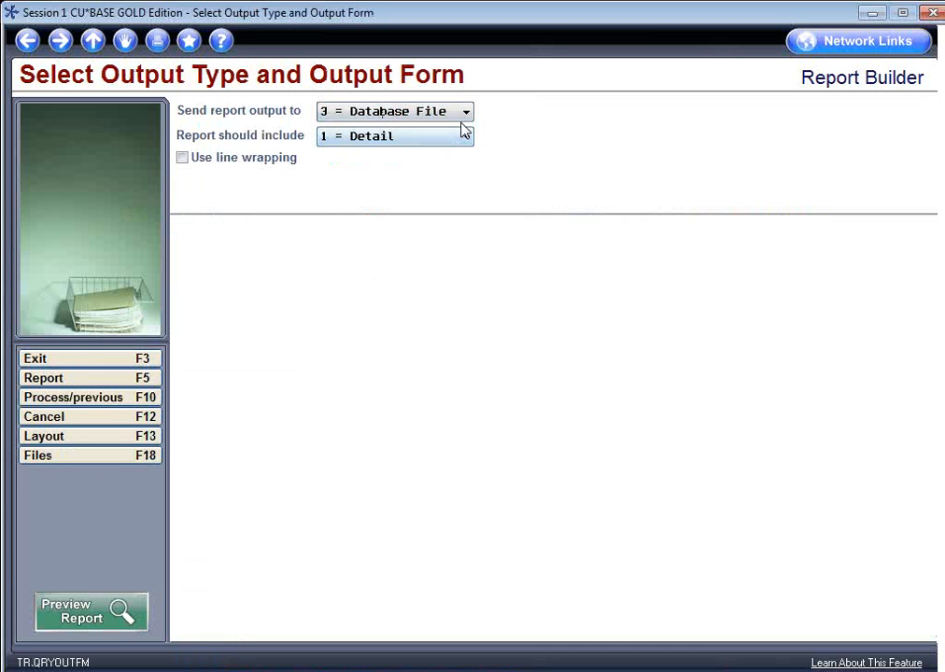
pyautogui.click(372, 137)
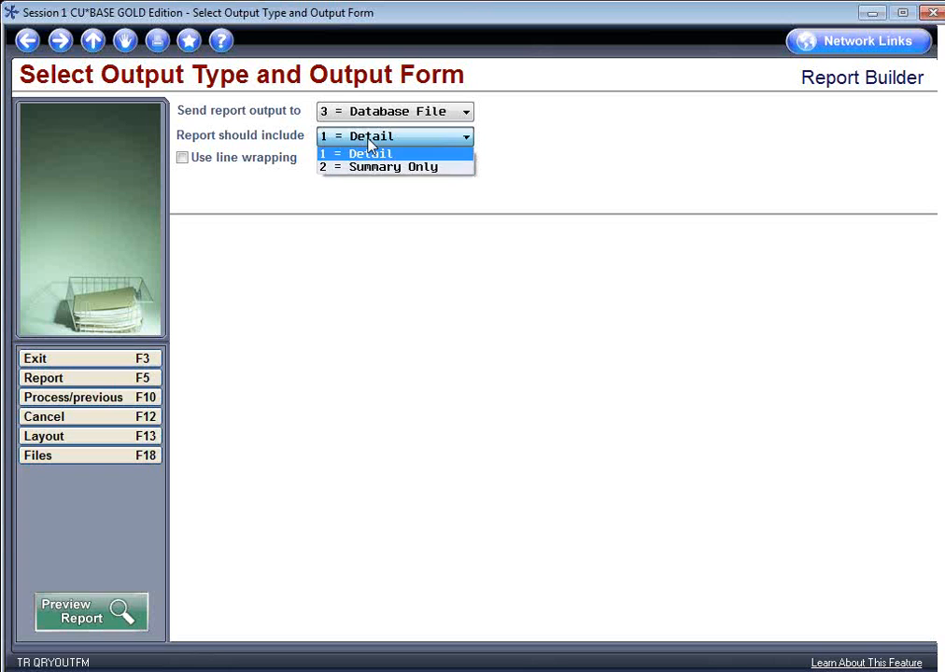
pyautogui.click(373, 165)
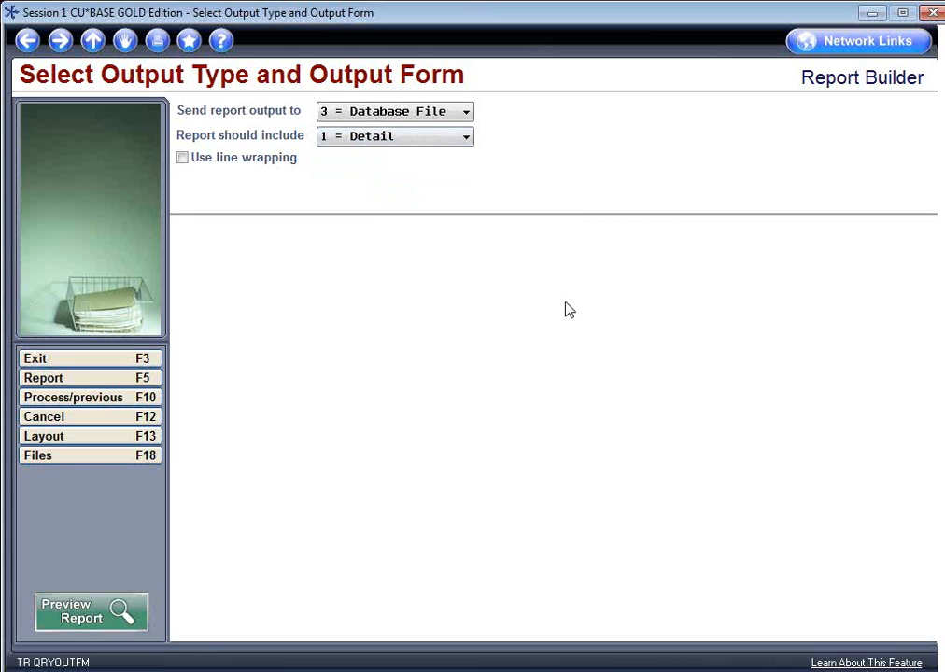
pyautogui.press('Return')
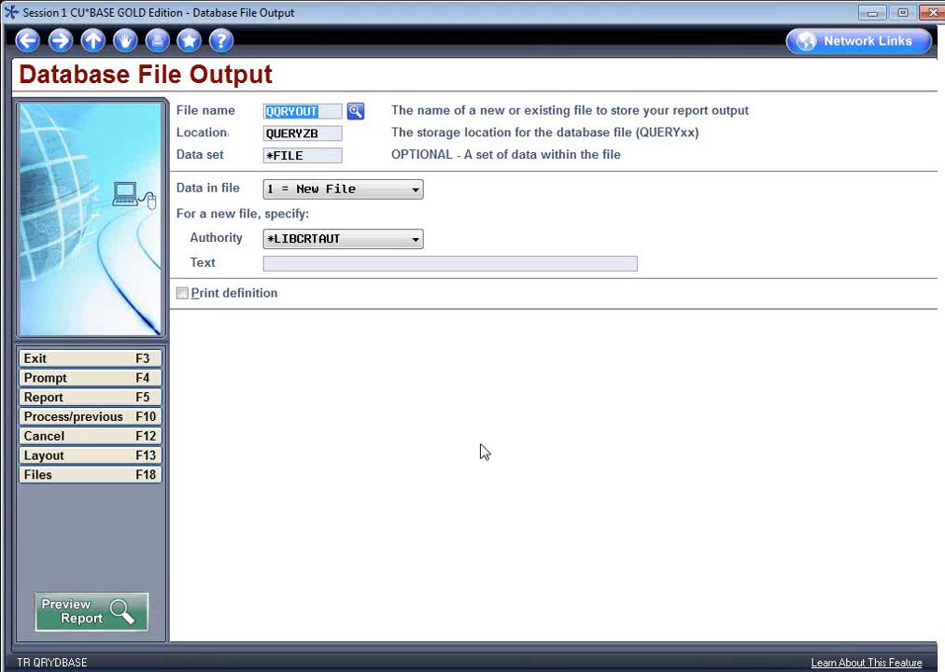
# Output to file mailingkjh in querytr with 2 = Replace File and *ALL authority, then exit the query.
pyautogui.write('mailingkjr')
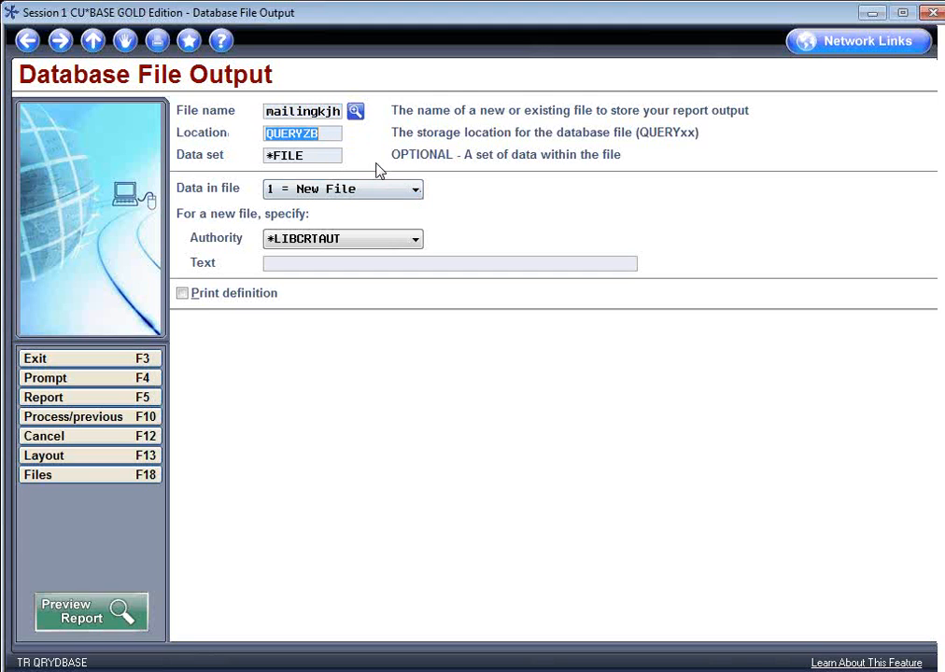
pyautogui.write('query')
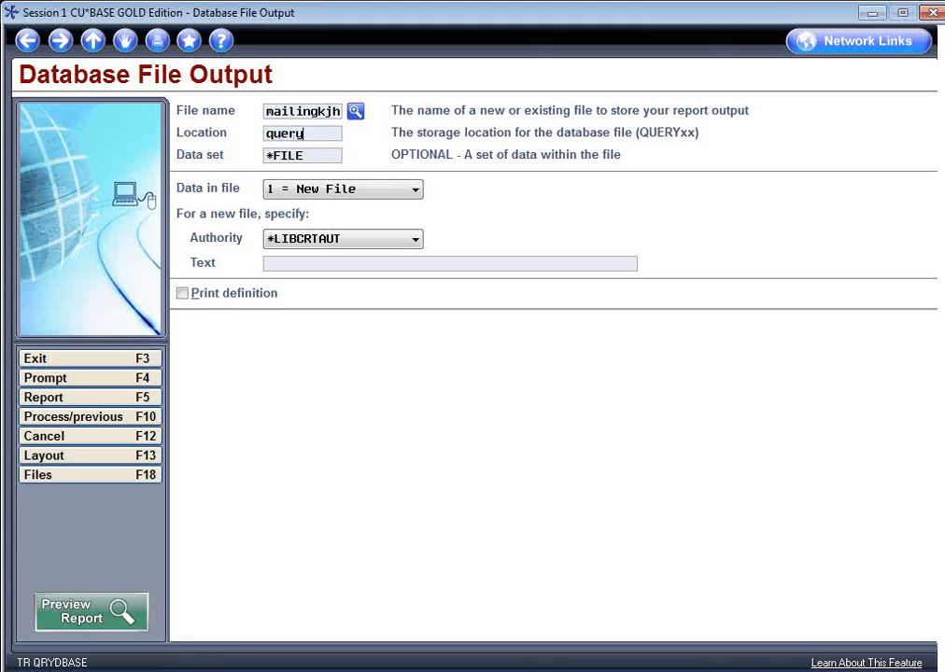
pyautogui.write('tr')
pyautogui.click(302, 189)
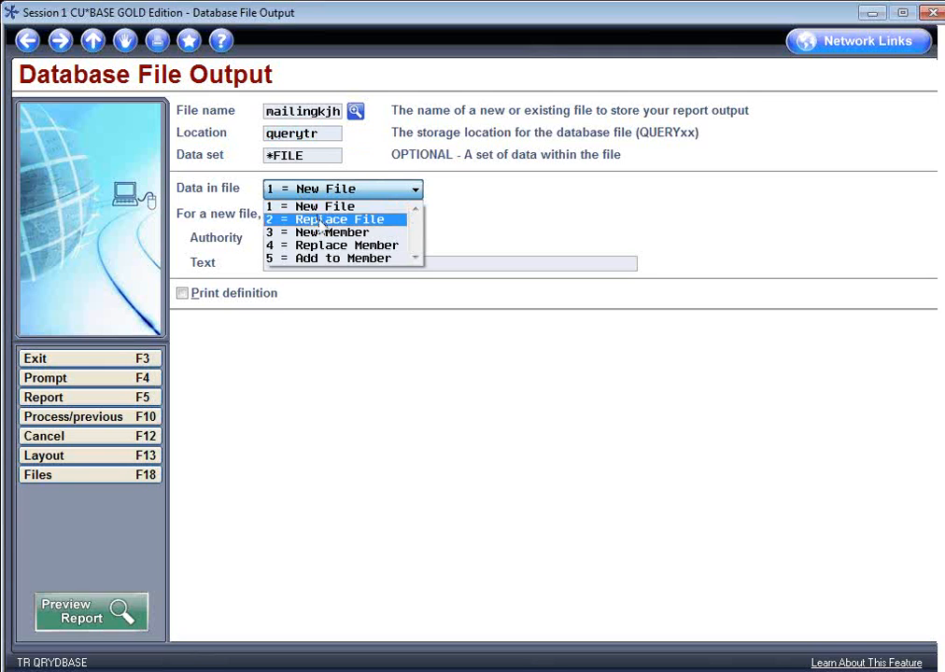
pyautogui.click(320, 221)
pyautogui.click(329, 240)
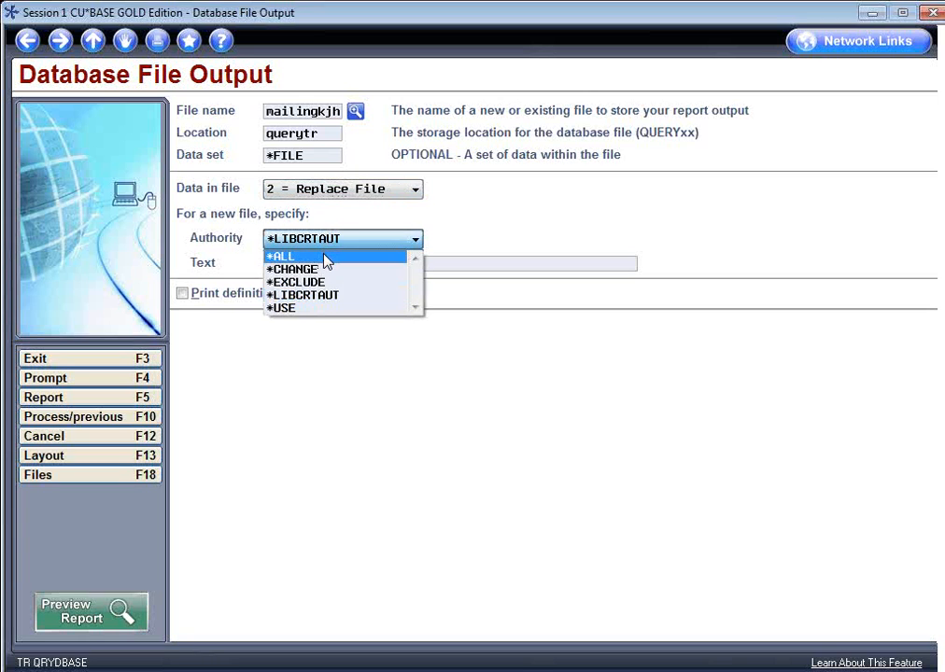
pyautogui.click(327, 257)
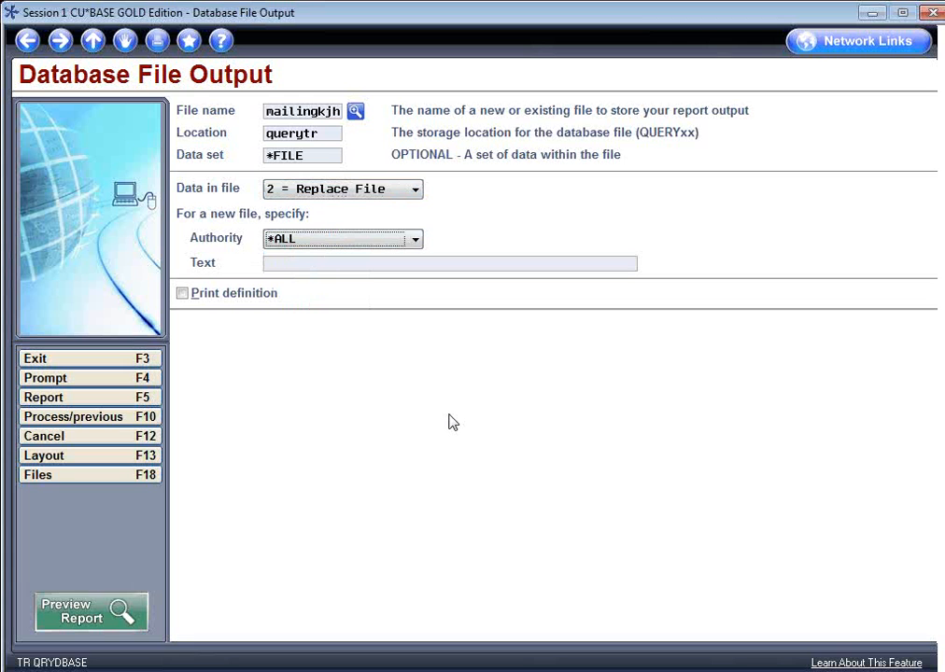
pyautogui.press('Return')
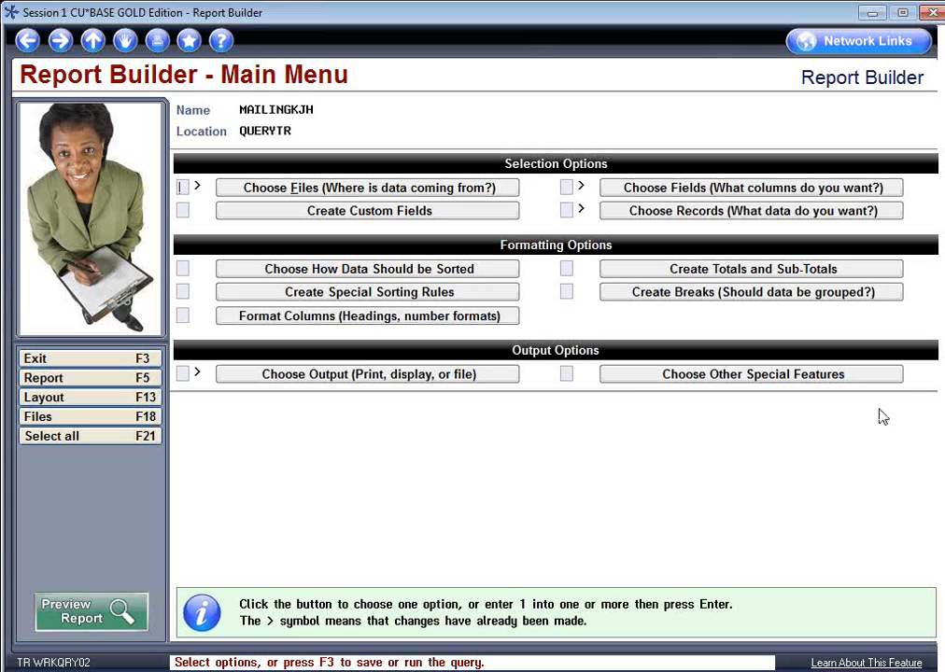
pyautogui.click(69, 363)
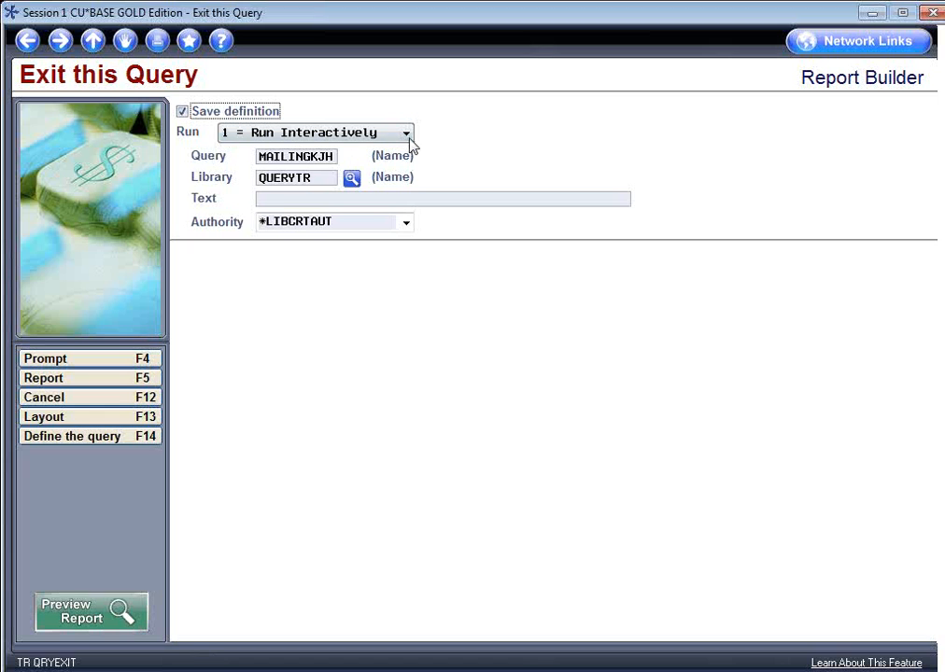
# Describe the query as 'Mailing for members w/closed end loans', give it *ALL authority, then save and run it.
pyautogui.click(320, 205)
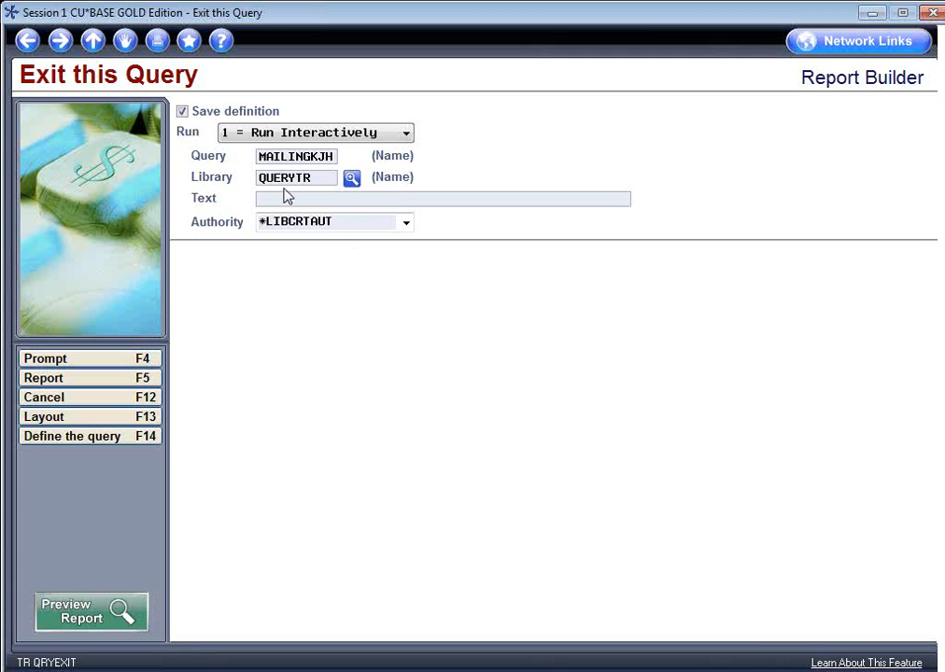
pyautogui.write('Mailing for members w/')
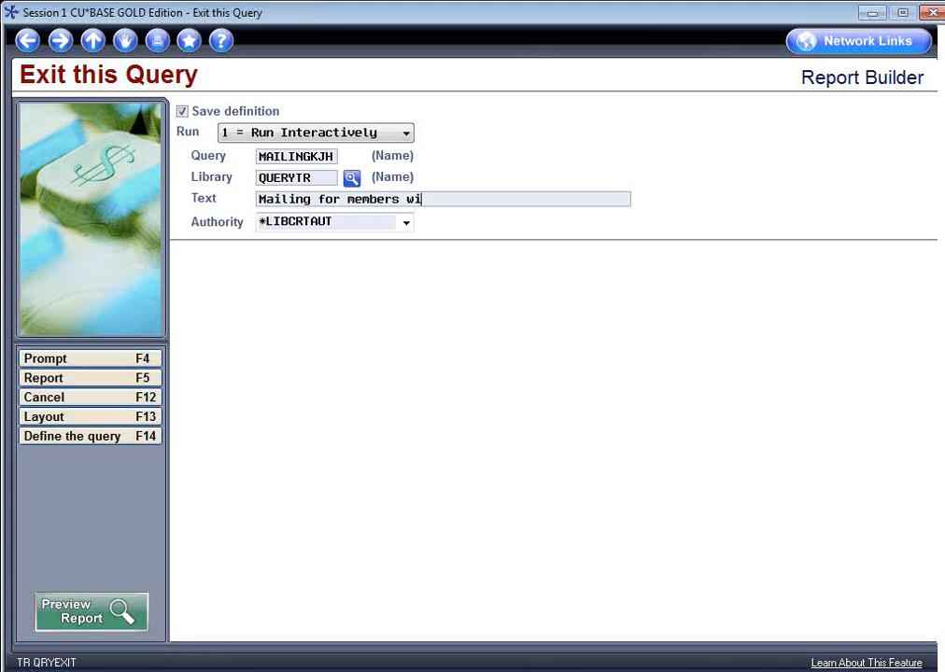
pyautogui.write(' c')
pyautogui.press('BackSpace')
pyautogui.press('BackSpace')
pyautogui.write('closed end')
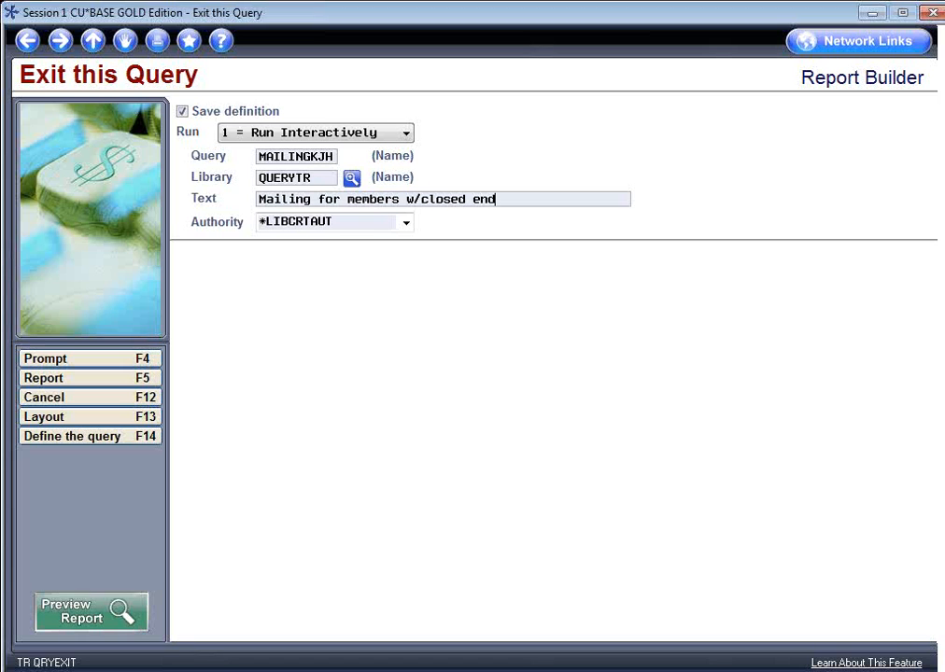
pyautogui.write(' loans')
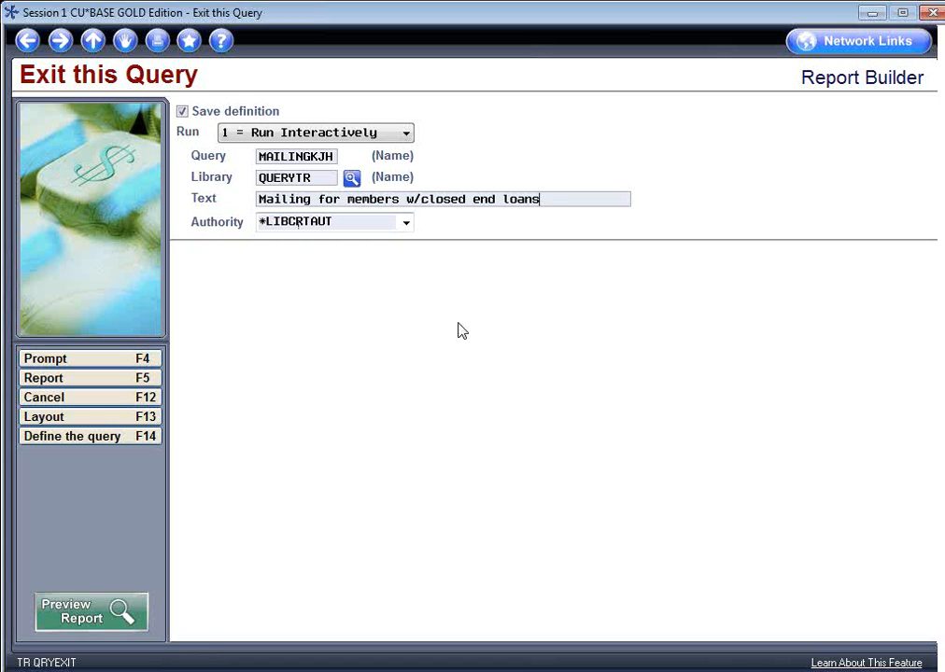
pyautogui.click(406, 222)
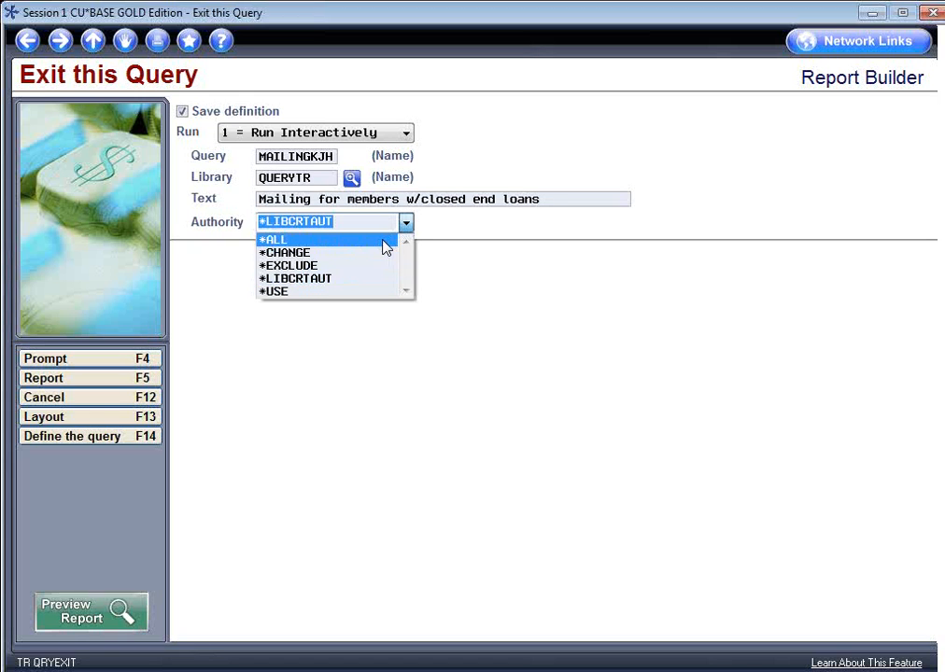
pyautogui.click(381, 240)
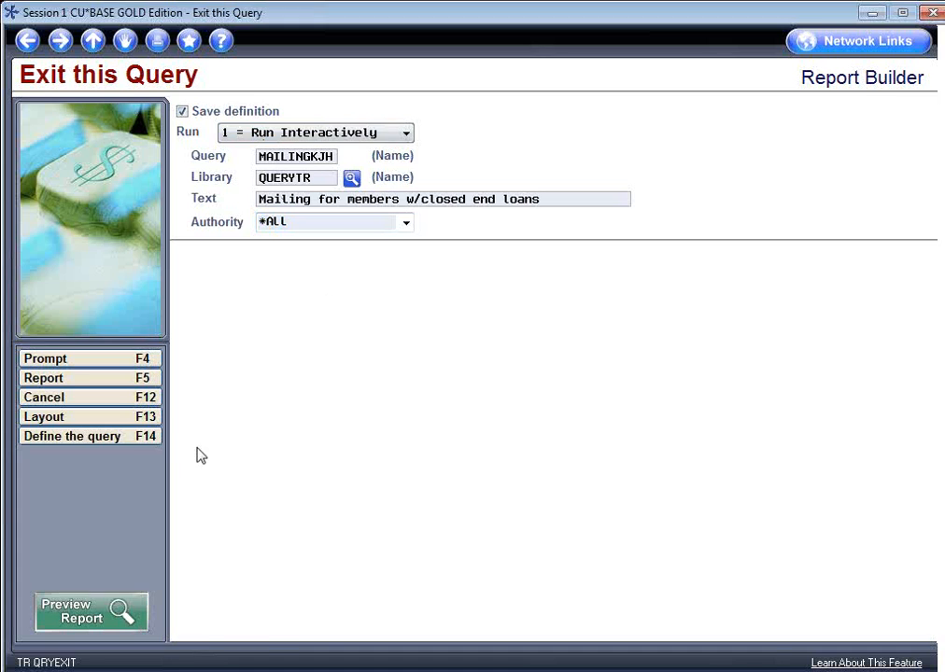
pyautogui.press('Return')
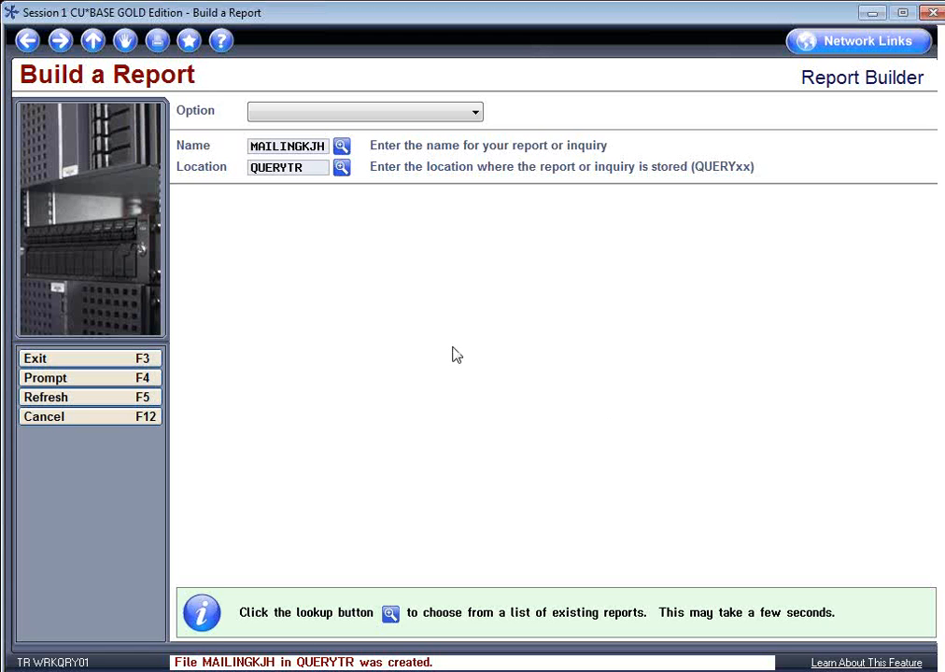
# Return to MNQURY, jump to MNFILE, and start 1 File Download (iSeries to PC).
pyautogui.click(24, 40)
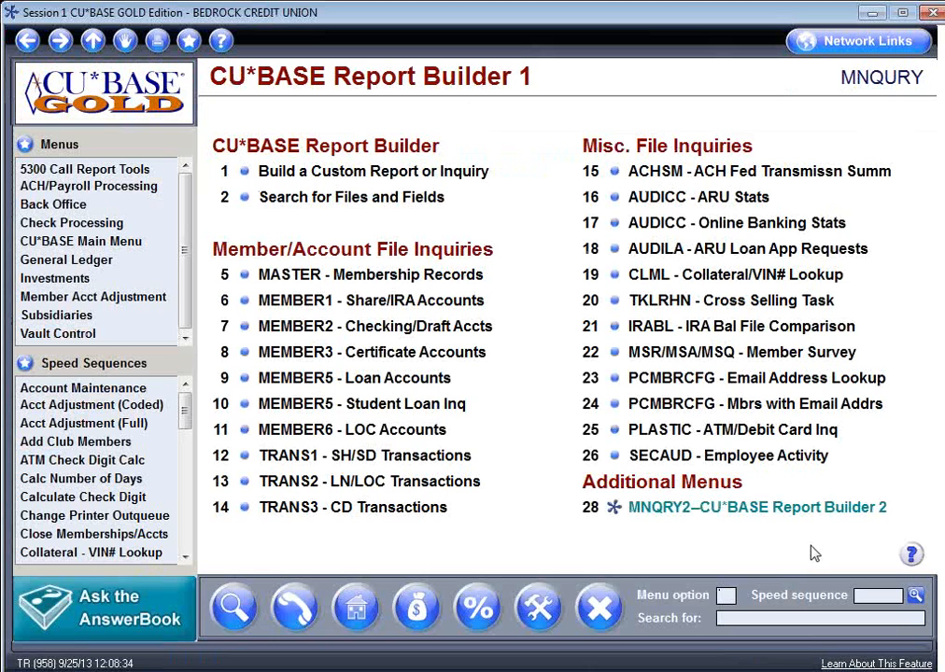
pyautogui.write('mnfile')
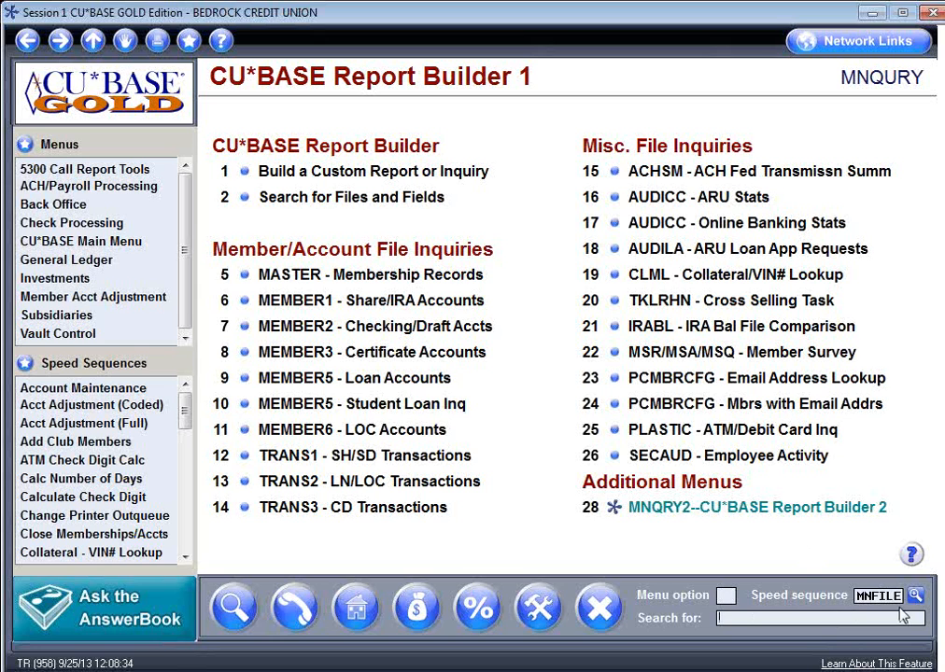
pyautogui.press('Return')
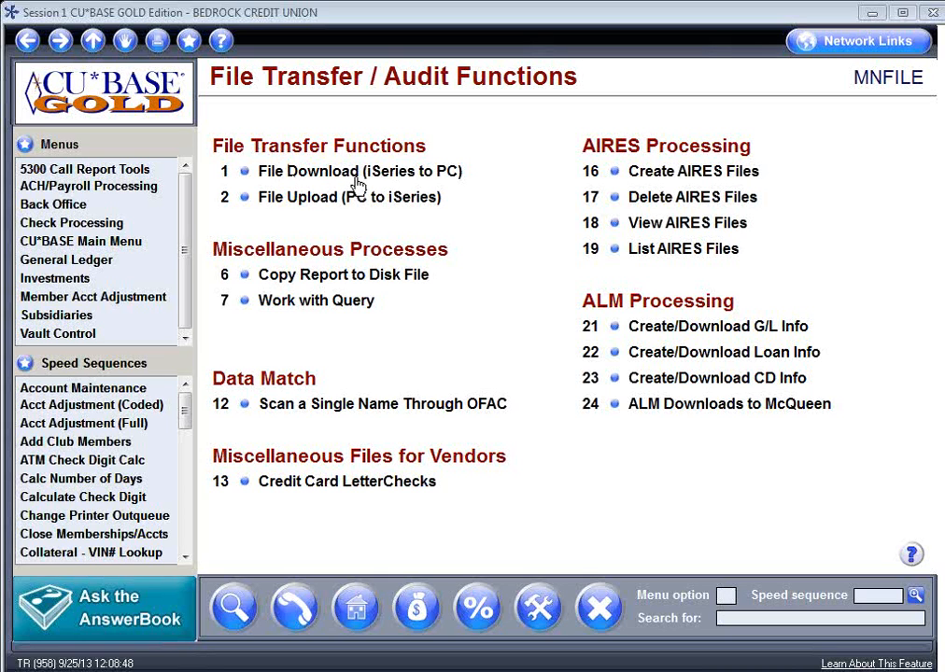
pyautogui.click(293, 174)
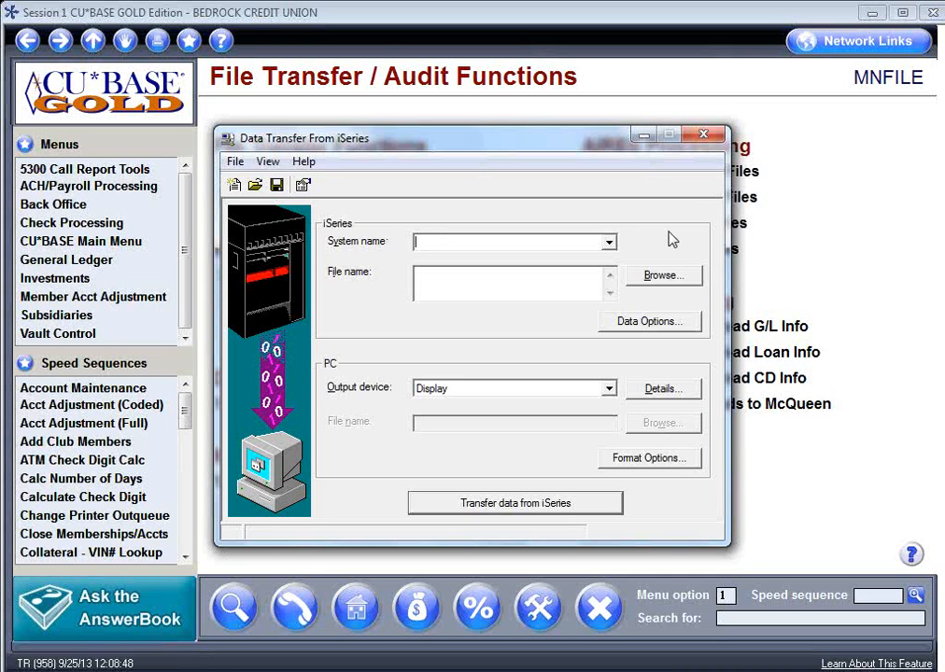
# Point the download at system prod.cu-northwest.com and file QUERYTR/mailingkjh.
pyautogui.write('prod.cu-northwest.com')
pyautogui.press('Tab')
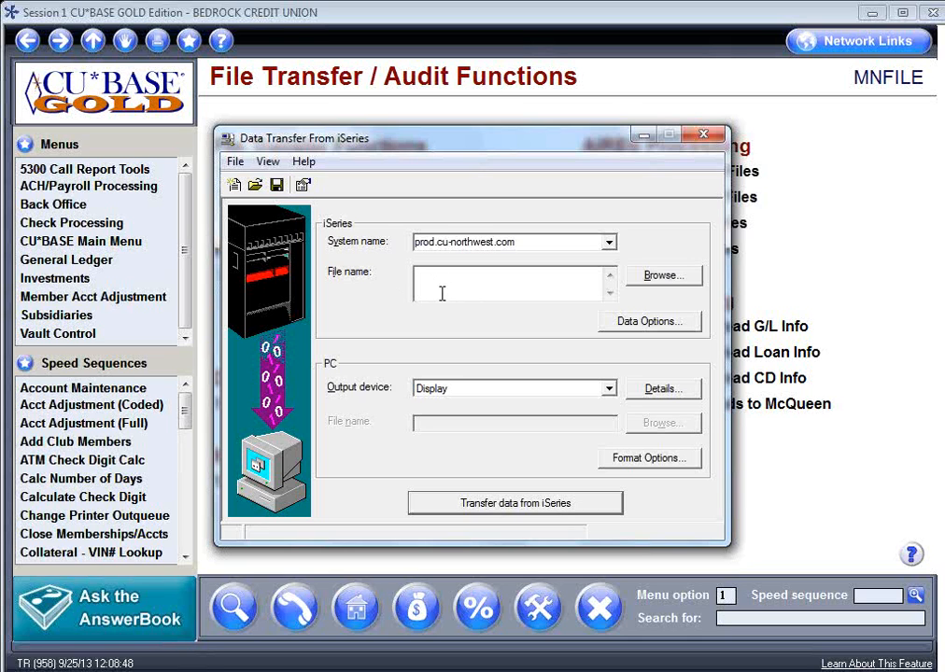
pyautogui.write('QUERYTR')
pyautogui.write('/mailingkjh;')
# Change the output device to File and name the PC file C:\mailingkjh.
pyautogui.click(608, 391)
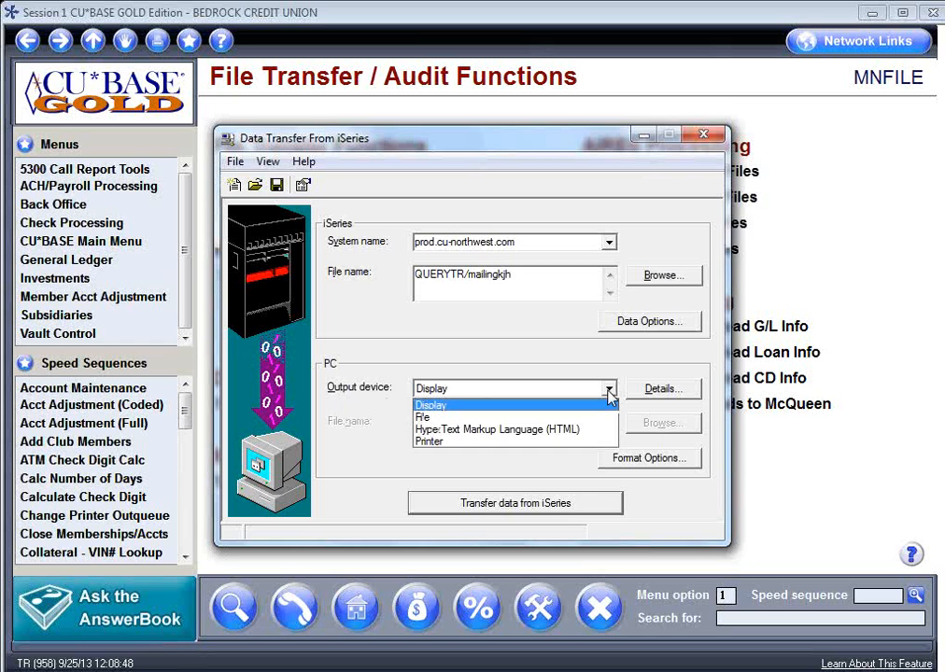
pyautogui.click(464, 417)
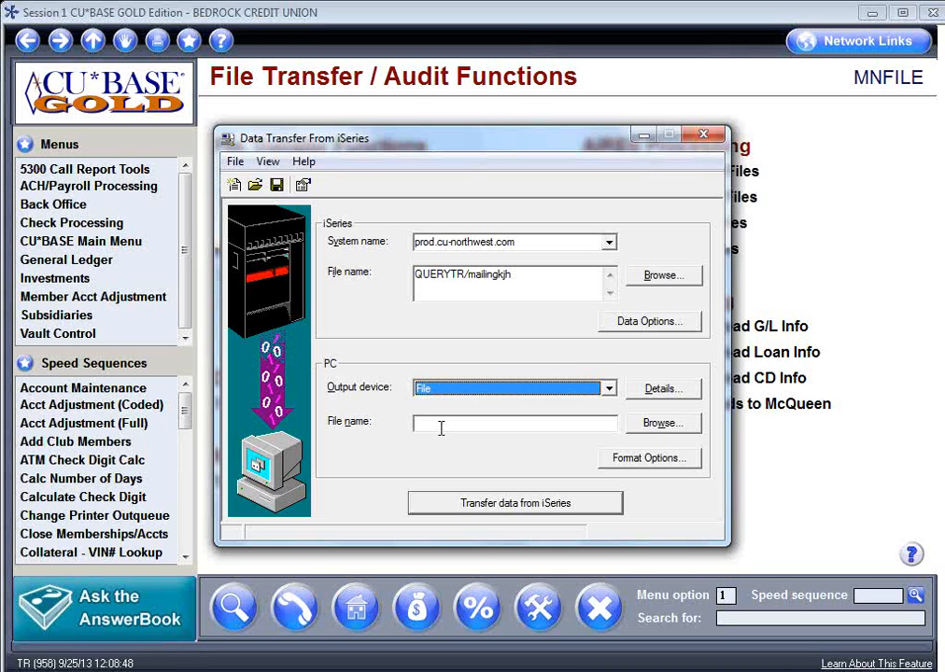
pyautogui.click(440, 427)
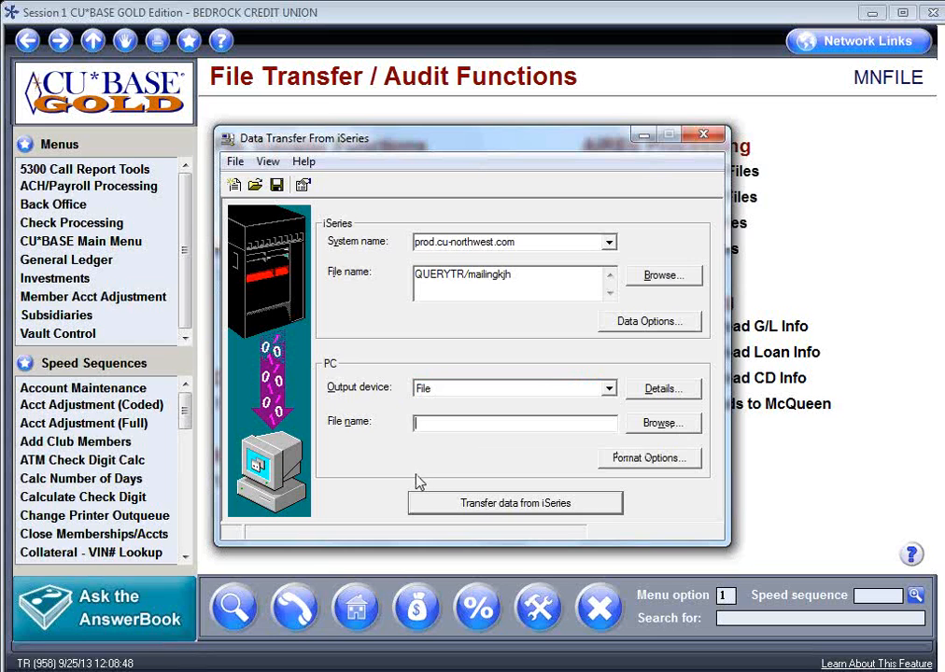
pyautogui.write('C:\\mailin')
pyautogui.press('BackSpace')
pyautogui.press('BackSpace')
pyautogui.press('BackSpace')
pyautogui.write('lingkjh')
pyautogui.click(651, 462)
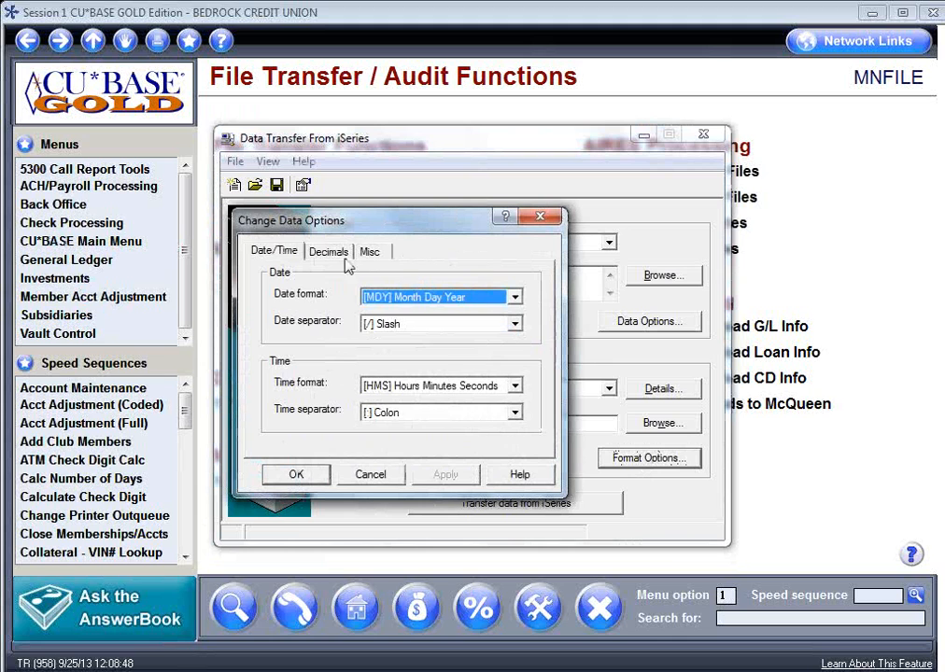
pyautogui.click(328, 252)
pyautogui.click(370, 251)
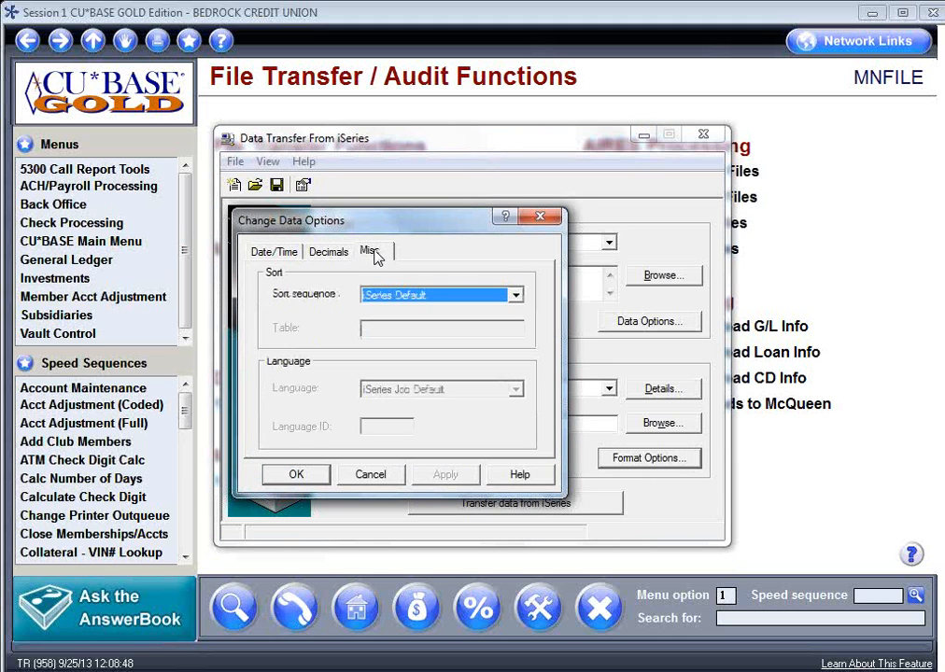
pyautogui.click(279, 252)
pyautogui.click(329, 252)
pyautogui.click(371, 251)
pyautogui.click(540, 217)
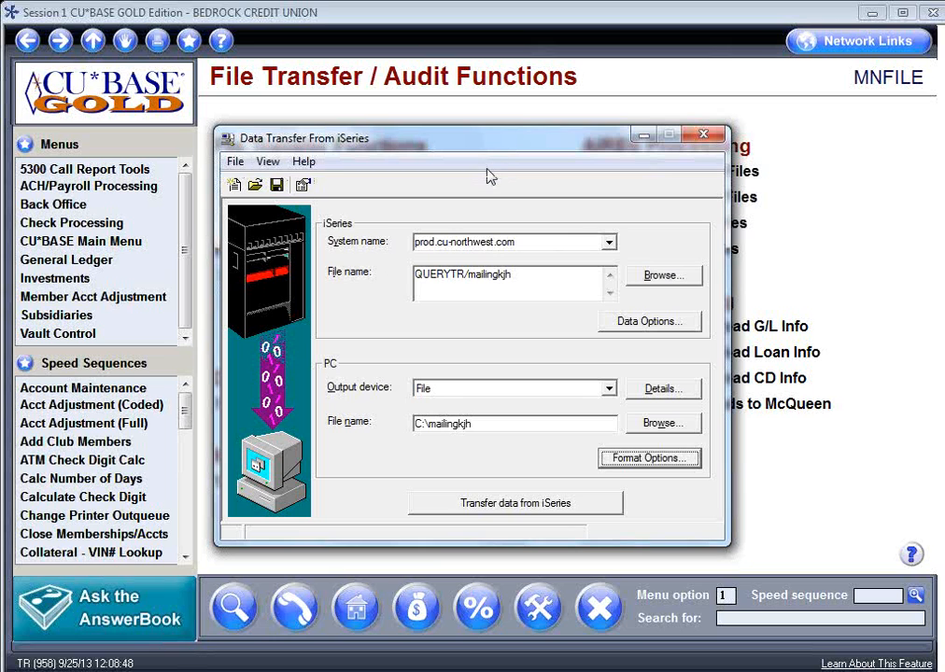
# Enable Convert CCSID 65535 in the transfer request properties and apply it.
pyautogui.click(235, 163)
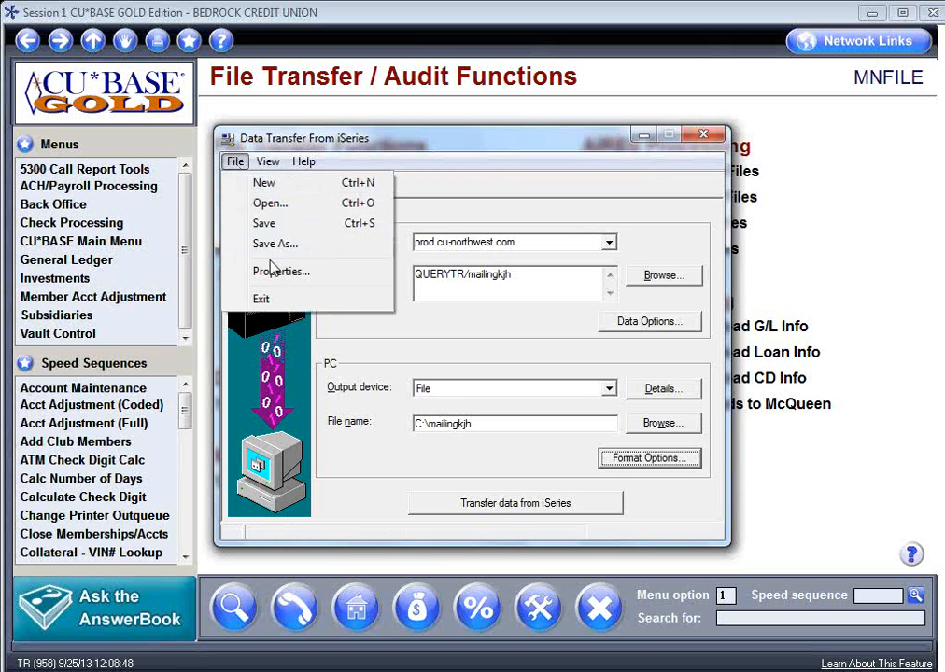
pyautogui.click(276, 271)
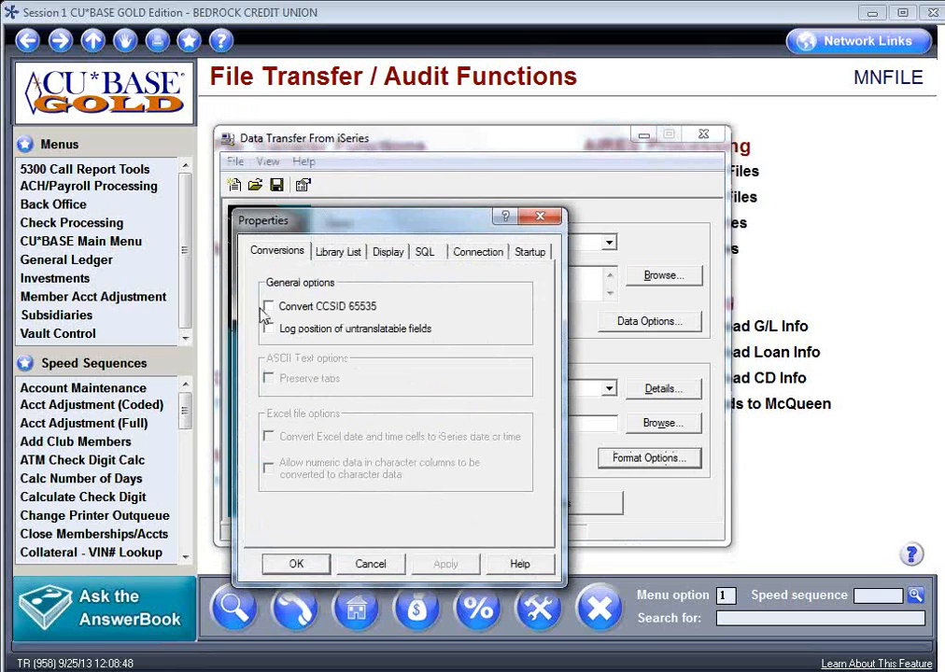
pyautogui.click(268, 307)
pyautogui.moveTo(401, 229); pyautogui.dragTo(446, 197)
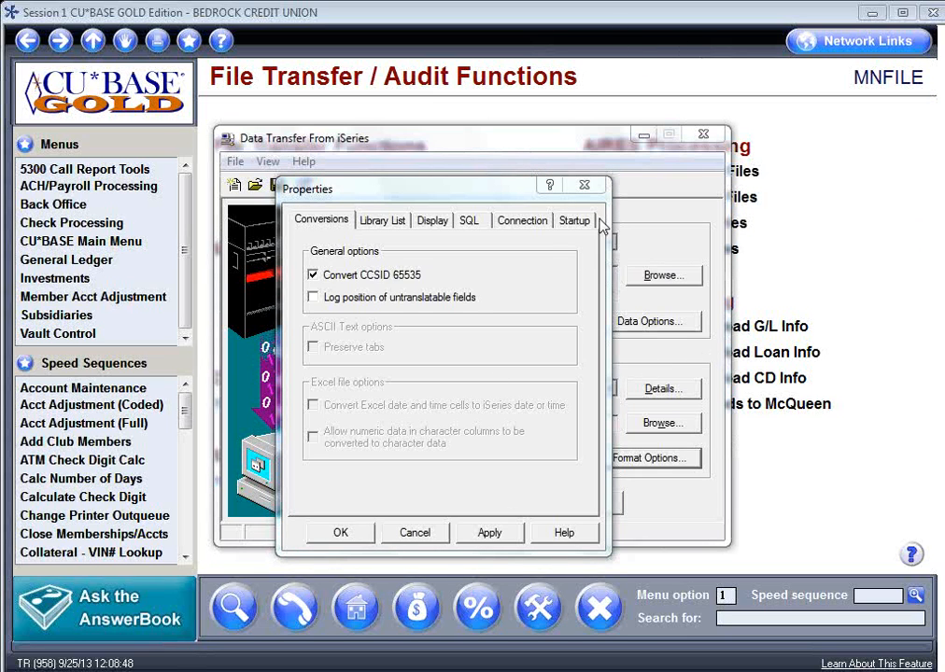
pyautogui.click(502, 533)
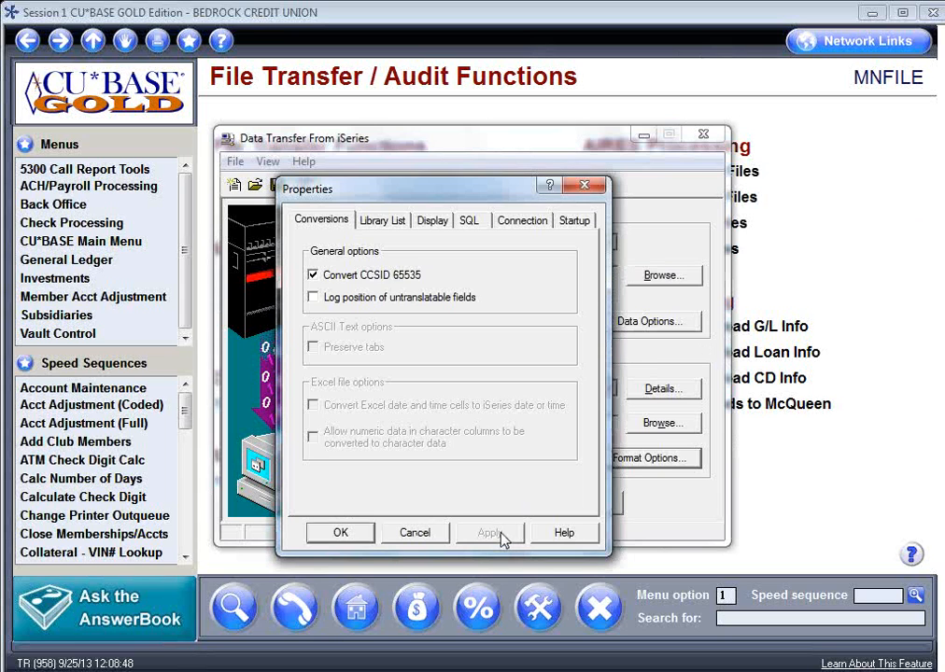
pyautogui.click(350, 531)
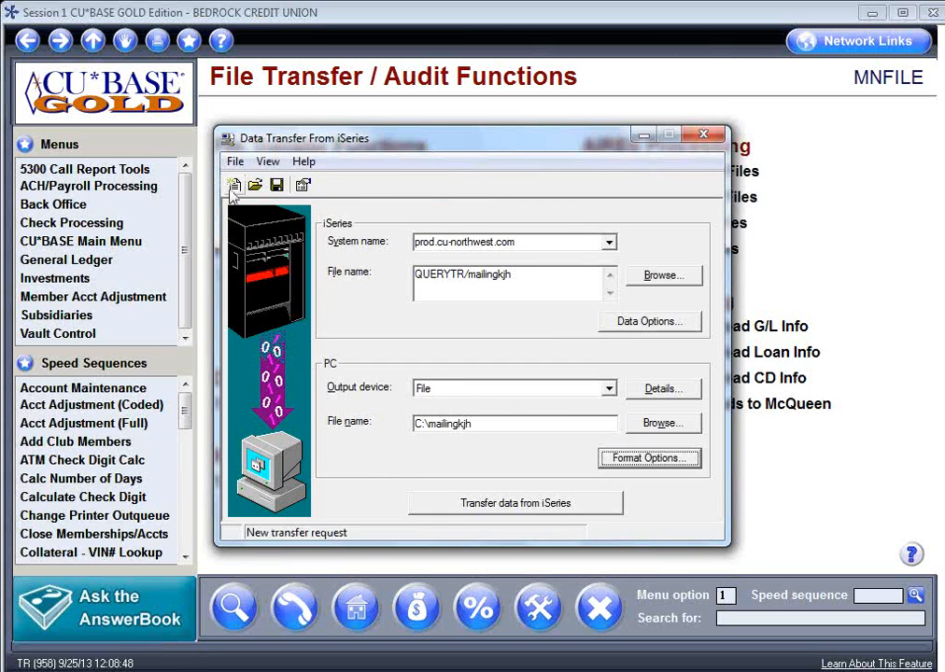
pyautogui.click(302, 185)
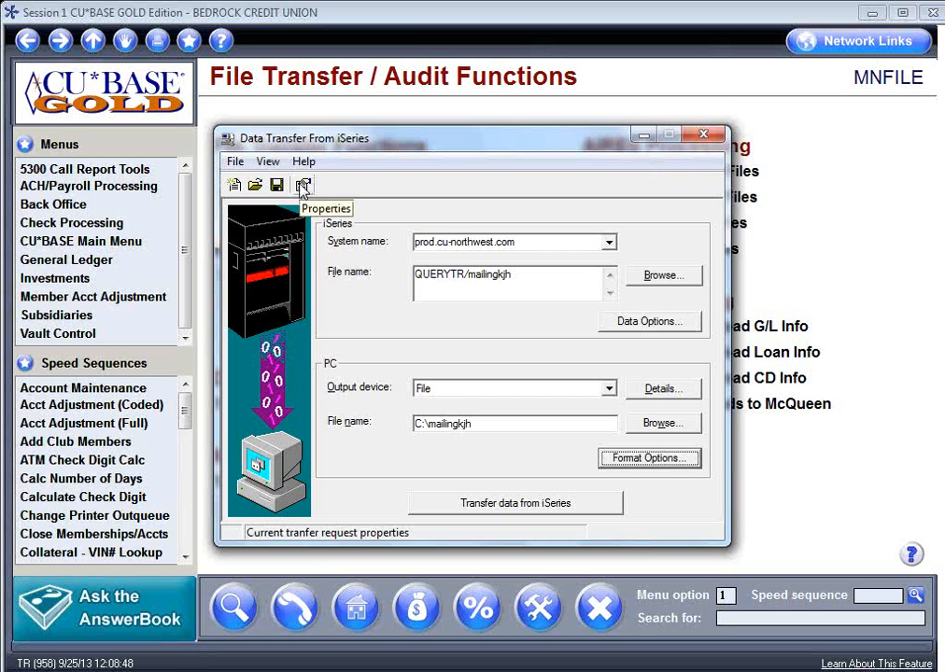
pyautogui.click(234, 162)
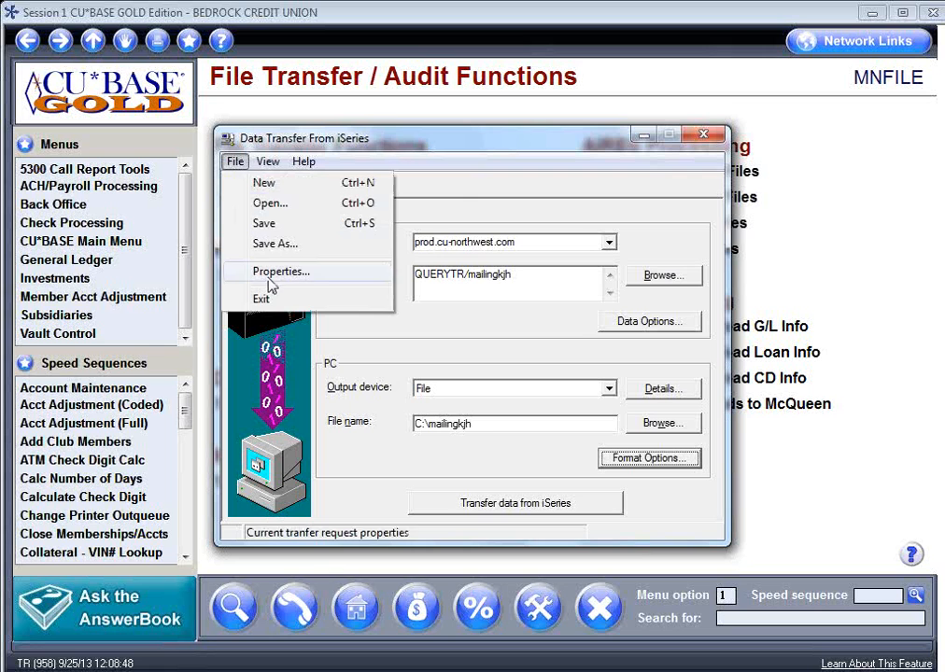
pyautogui.press('Escape')
pyautogui.click(303, 184)
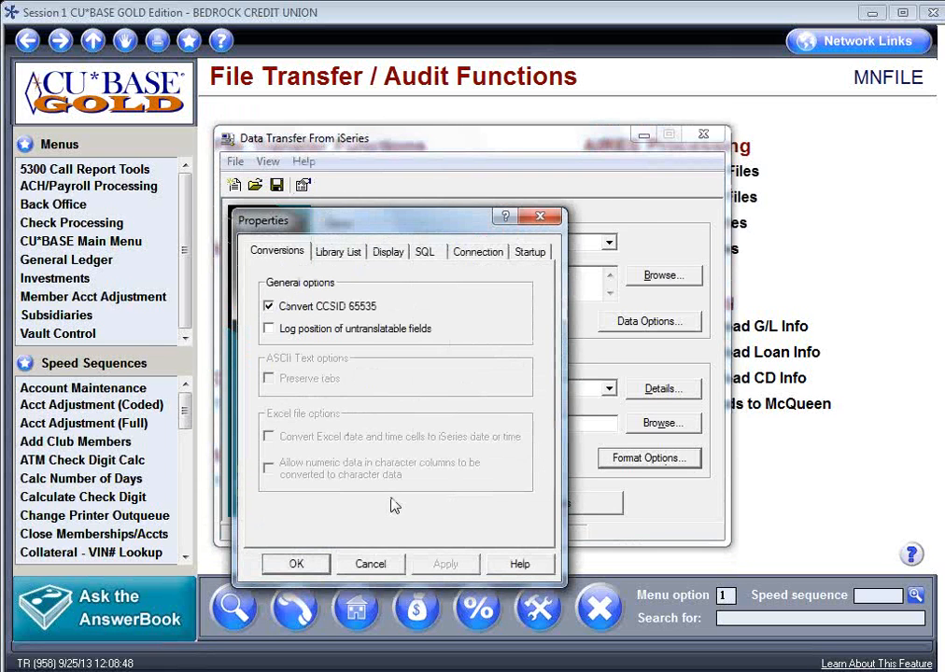
pyautogui.click(549, 217)
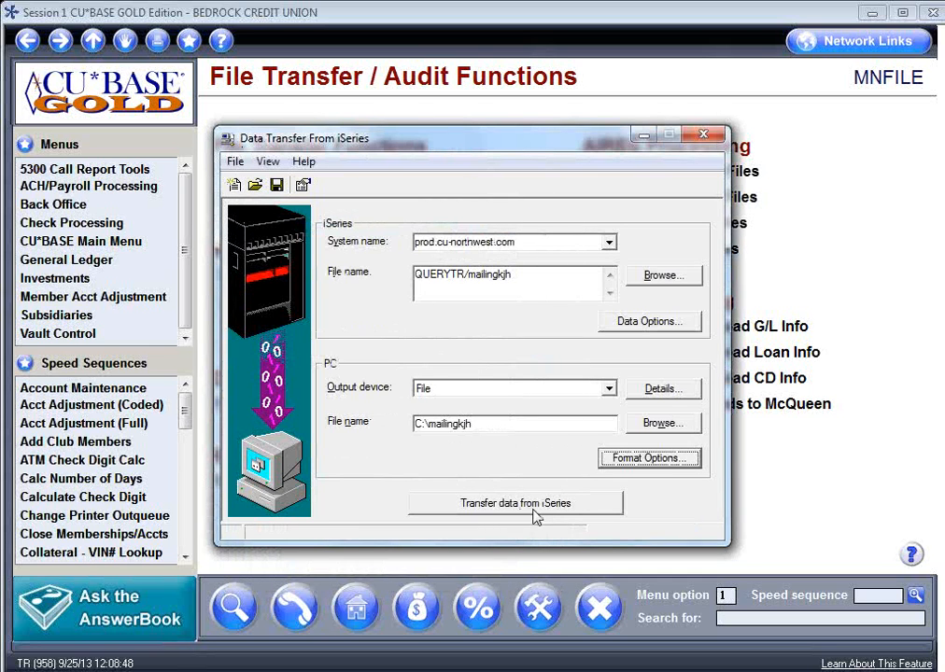
# Start the transfer from the iSeries with sign-on set to Prompt every time.
pyautogui.click(504, 504)
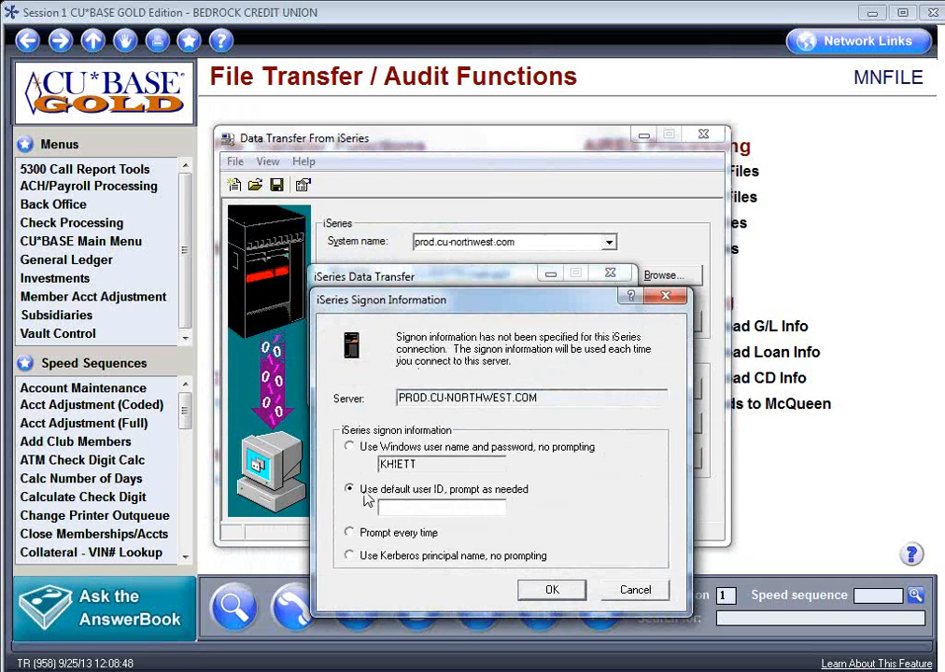
pyautogui.moveTo(453, 306); pyautogui.dragTo(454, 211)
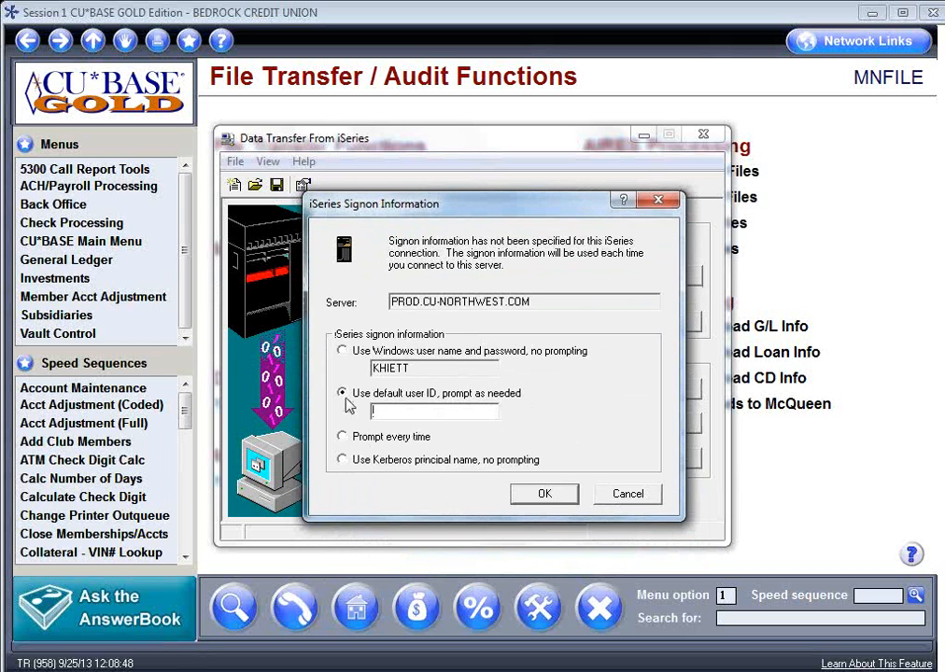
pyautogui.click(343, 435)
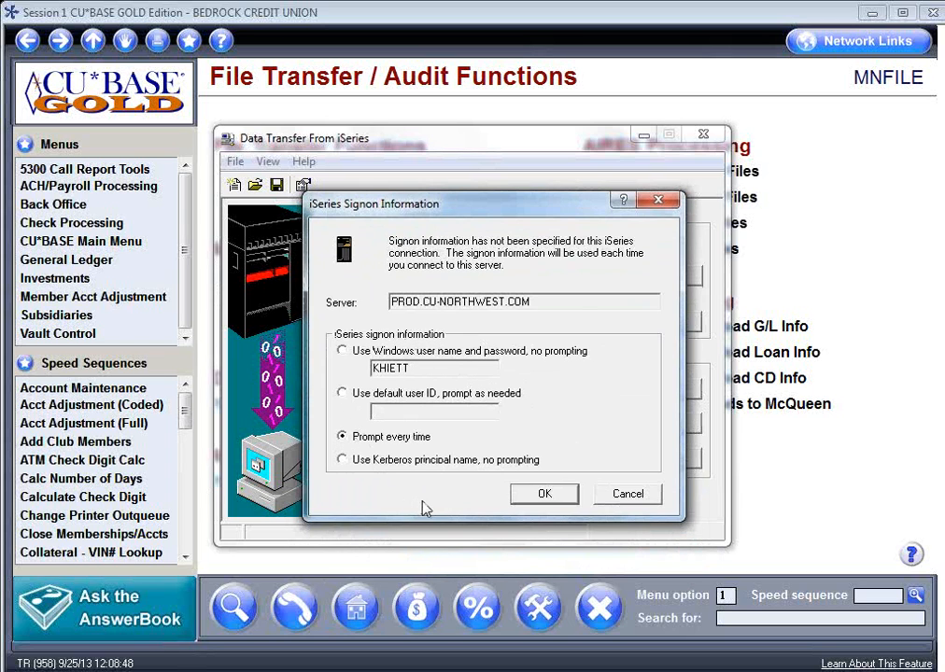
pyautogui.click(545, 496)
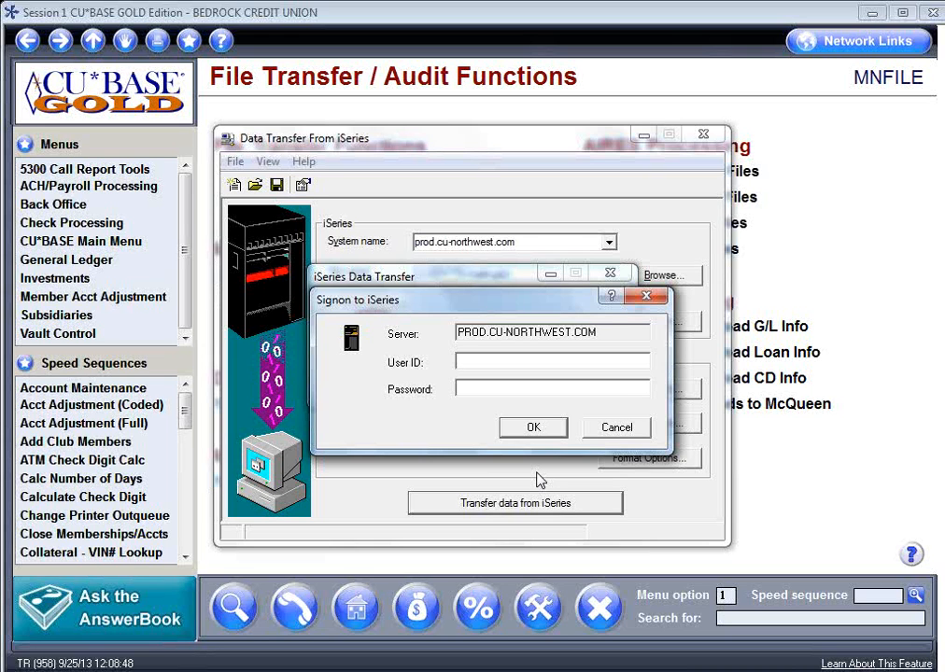
# Sign on with the user ID and password so the 1250 rows download.
pyautogui.write('GZ')
pyautogui.write('KINSEYH')
pyautogui.press('Tab')
pyautogui.write('**********')
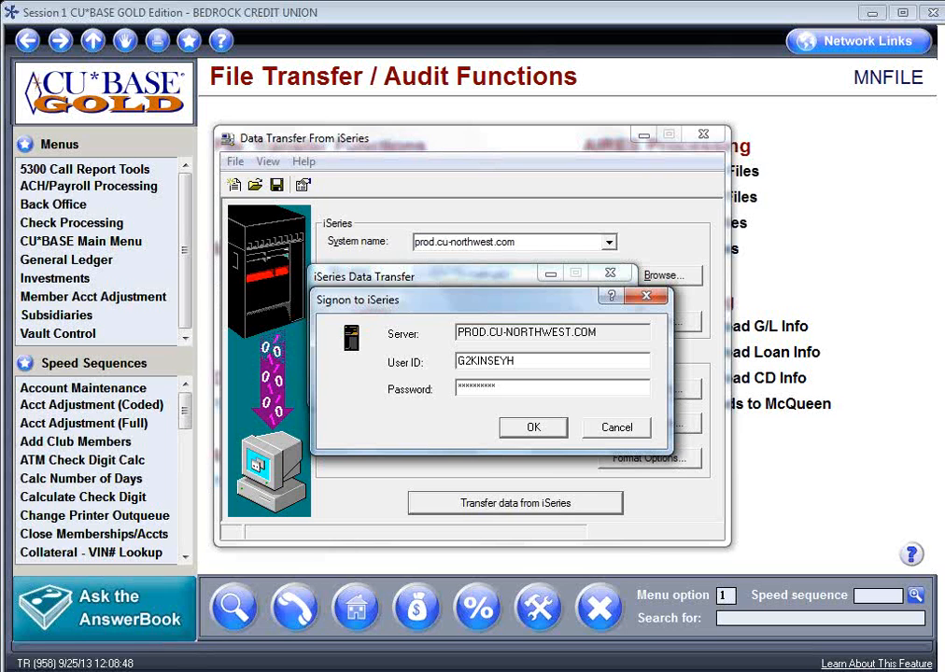
pyautogui.click(533, 427)
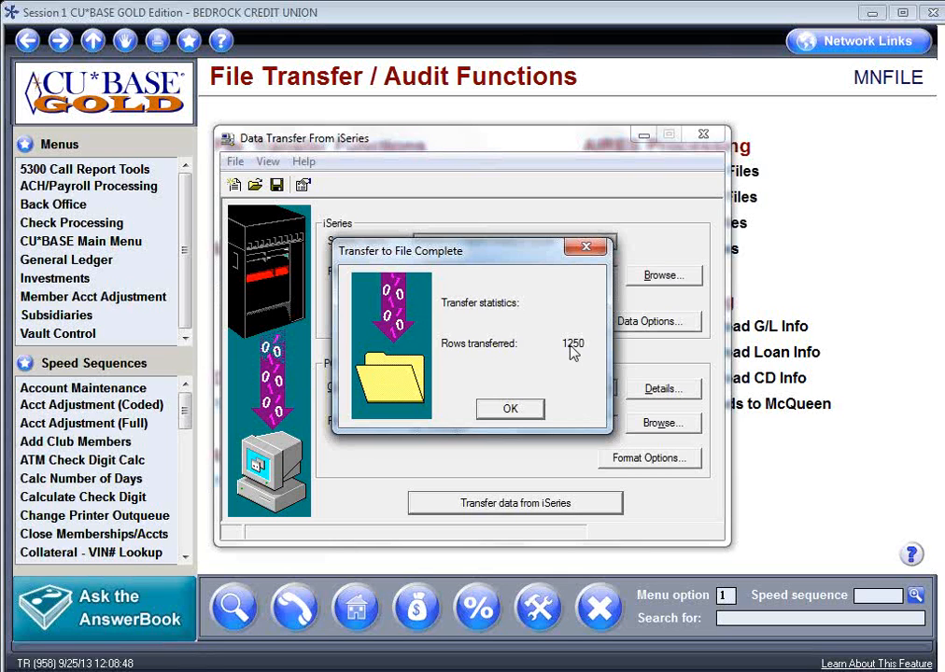
# Dismiss Transfer Complete and close the transfer window, cancelling the Save As for the request.
pyautogui.click(525, 413)
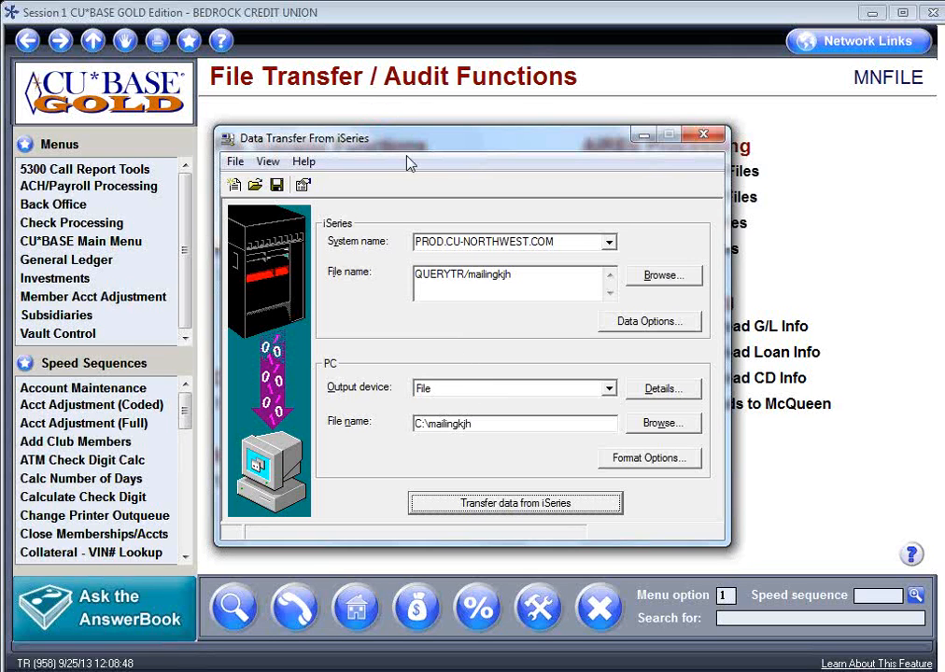
pyautogui.click(712, 140)
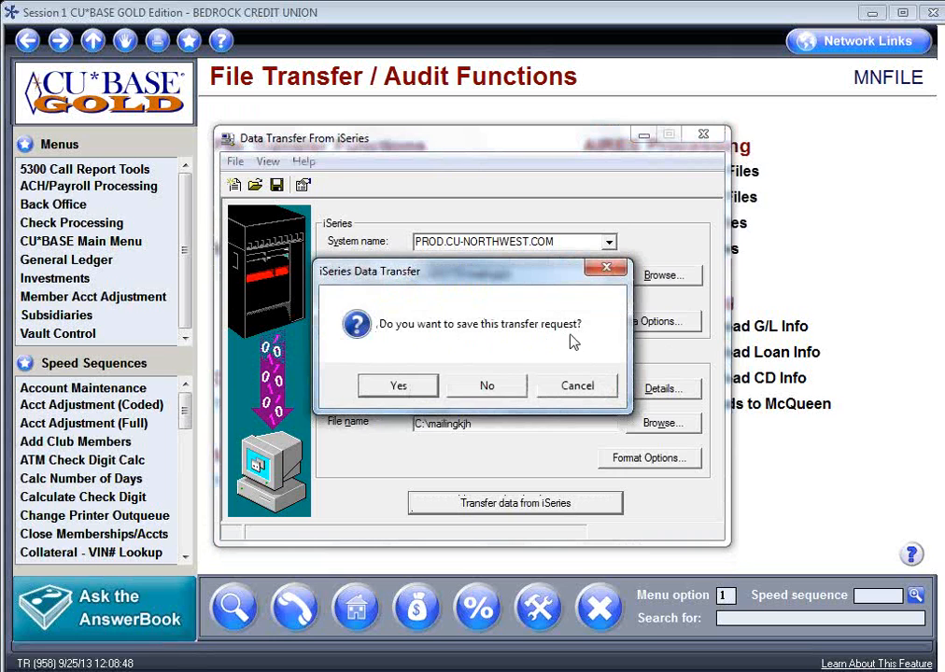
pyautogui.click(398, 388)
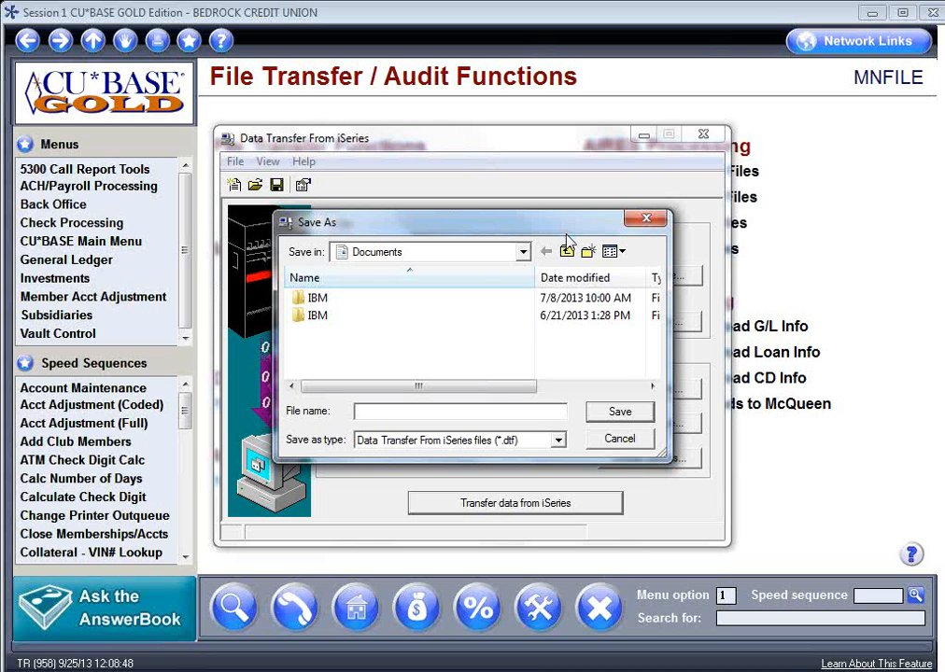
pyautogui.click(646, 222)
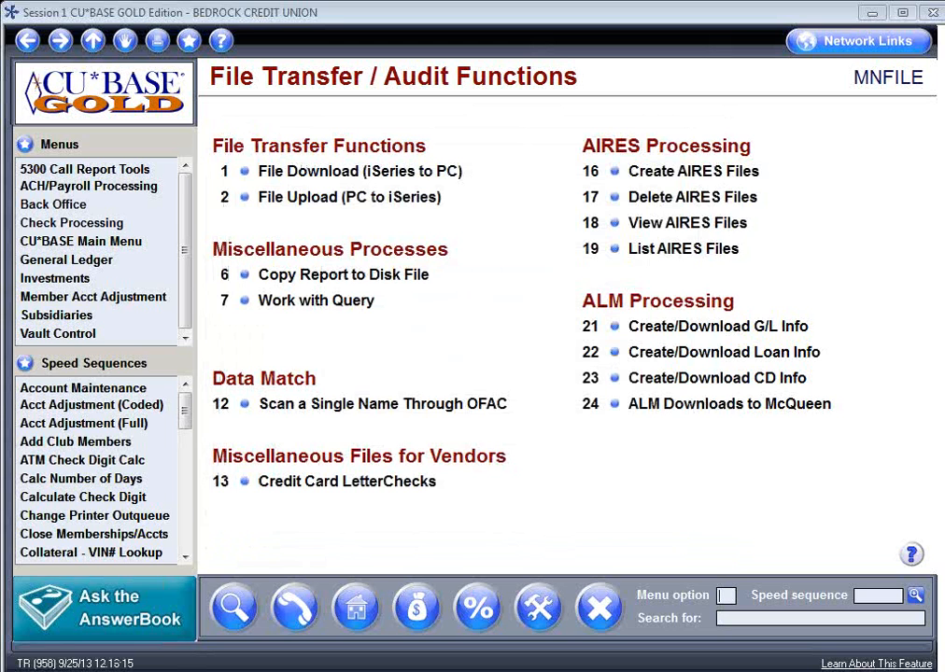
# Minimise CU*BASE GOLD and start Excel 2007 from the Start menu's Microsoft Office folder.
pyautogui.click(867, 11)
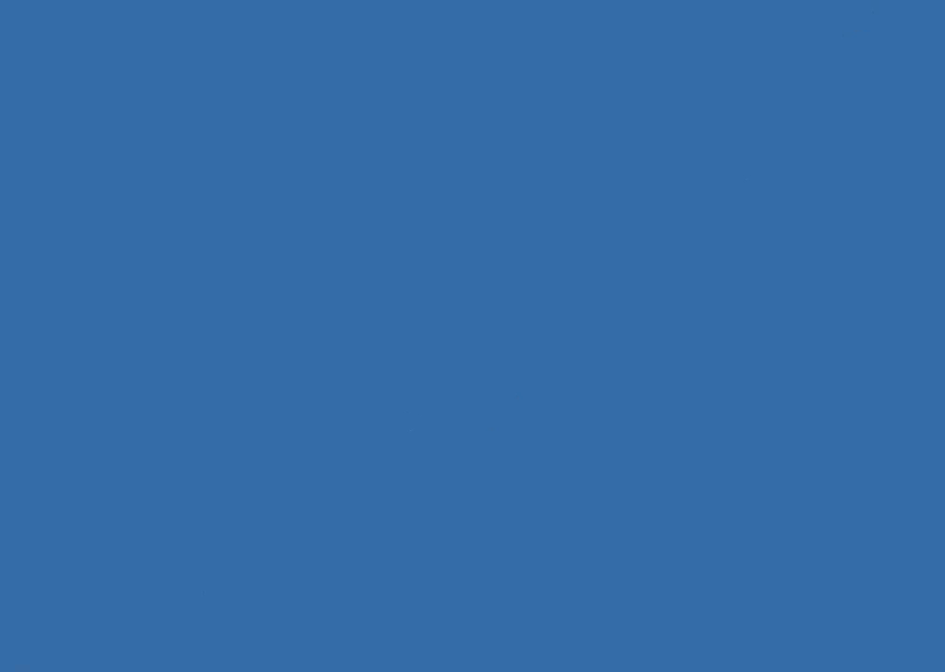
pyautogui.press('super')
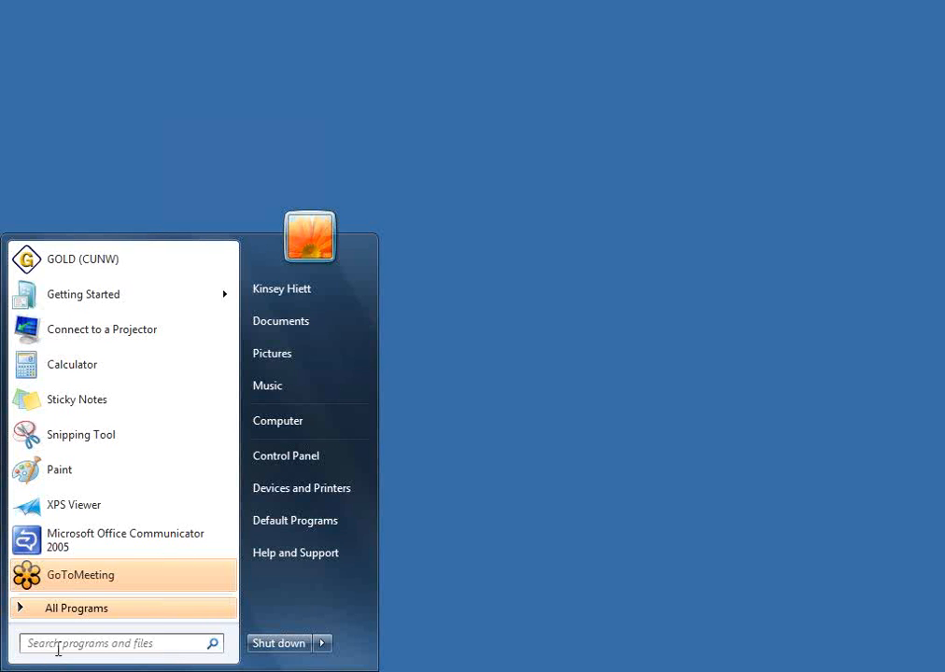
pyautogui.click(91, 609)
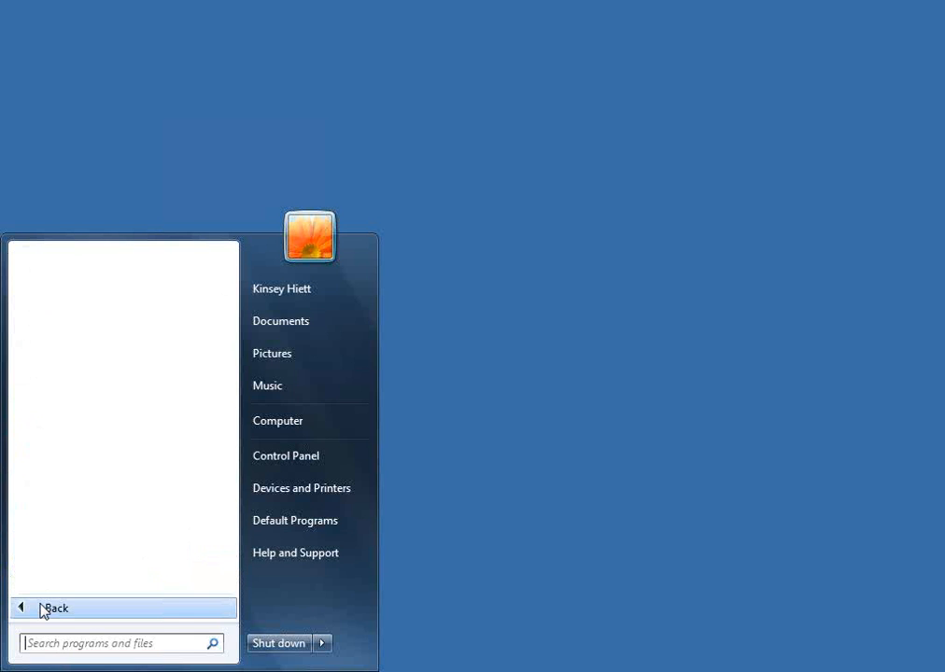
pyautogui.scroll(-3, 118, 383)
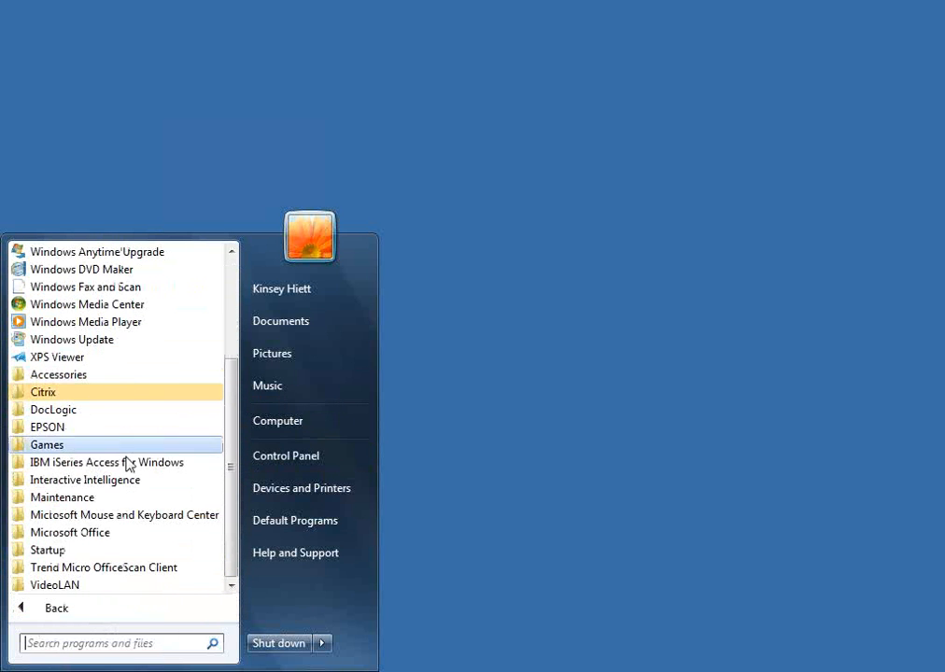
pyautogui.click(105, 534)
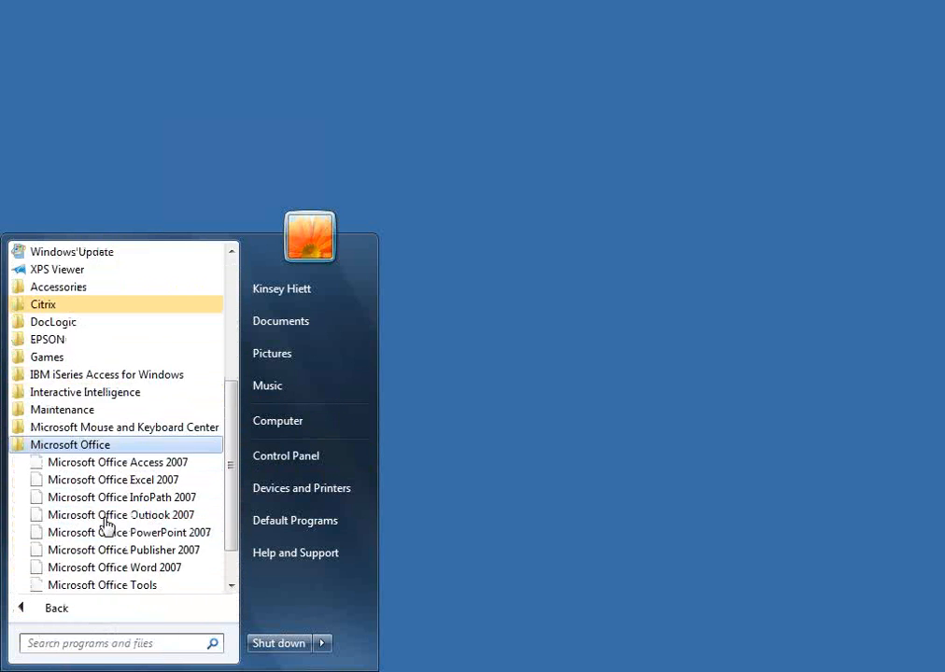
pyautogui.click(148, 481)
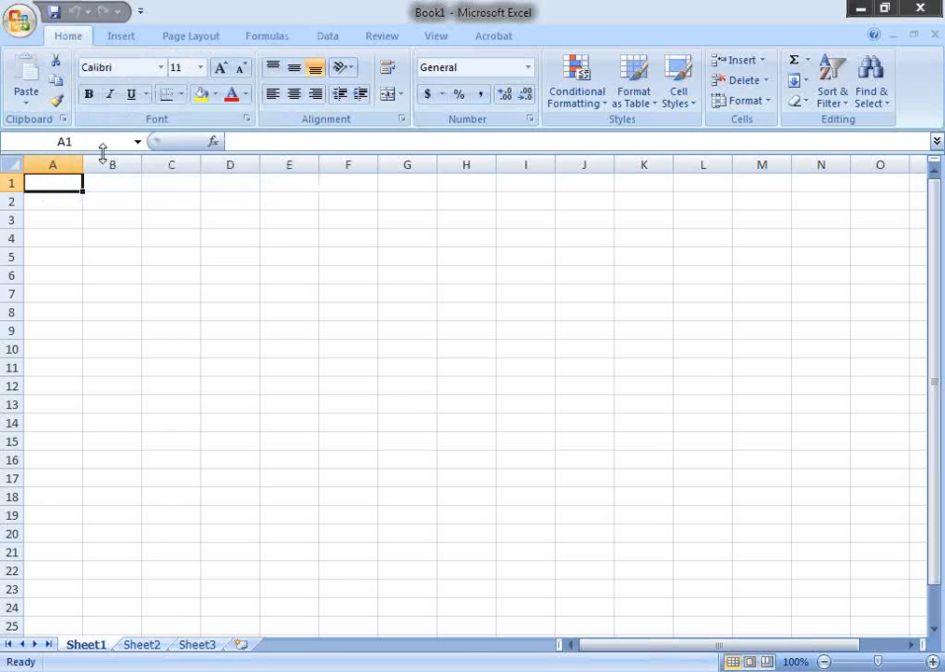
# Bring up Excel's Open dialog and browse to Local Disk (C:).
pyautogui.click(119, 36)
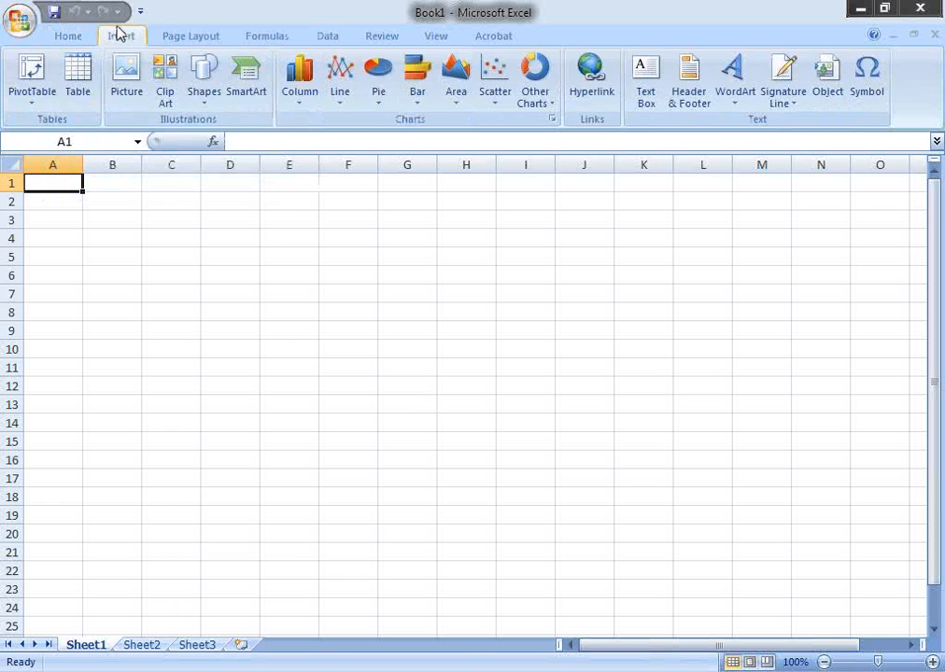
pyautogui.click(68, 37)
pyautogui.click(28, 25)
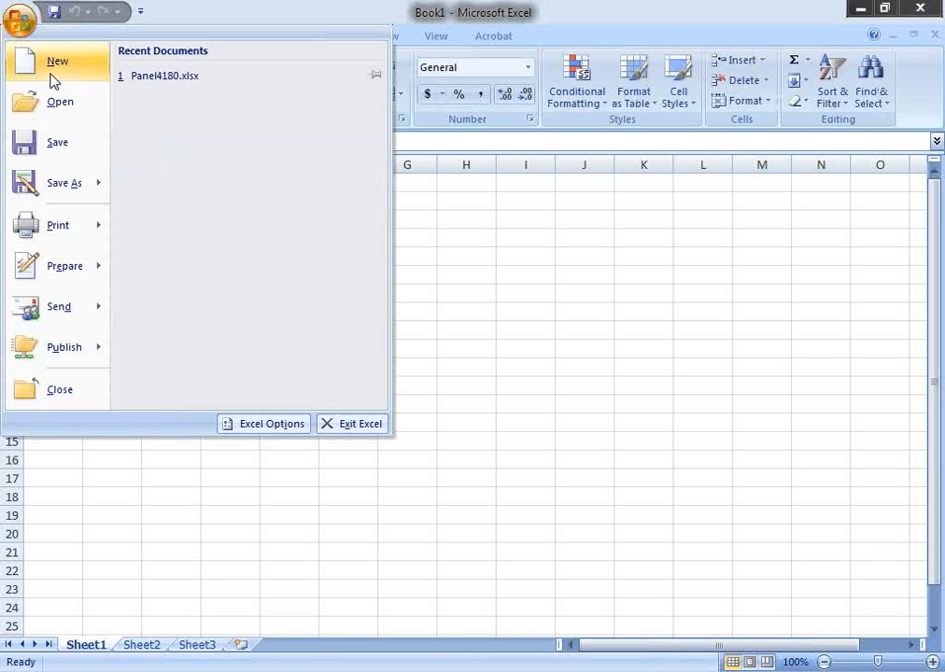
pyautogui.click(60, 113)
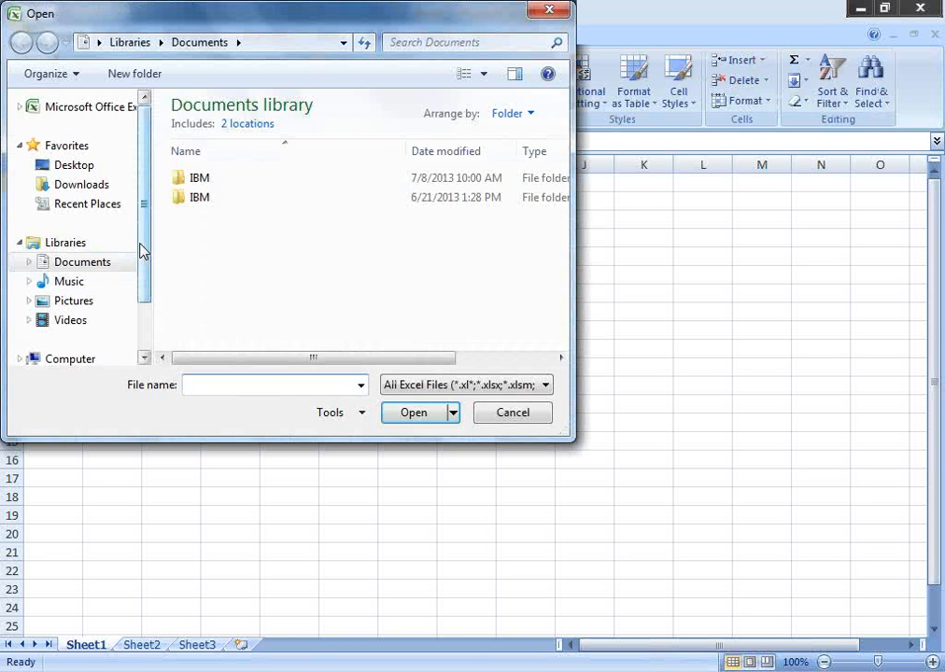
pyautogui.moveTo(141, 249); pyautogui.dragTo(141, 295)
pyautogui.click(90, 300)
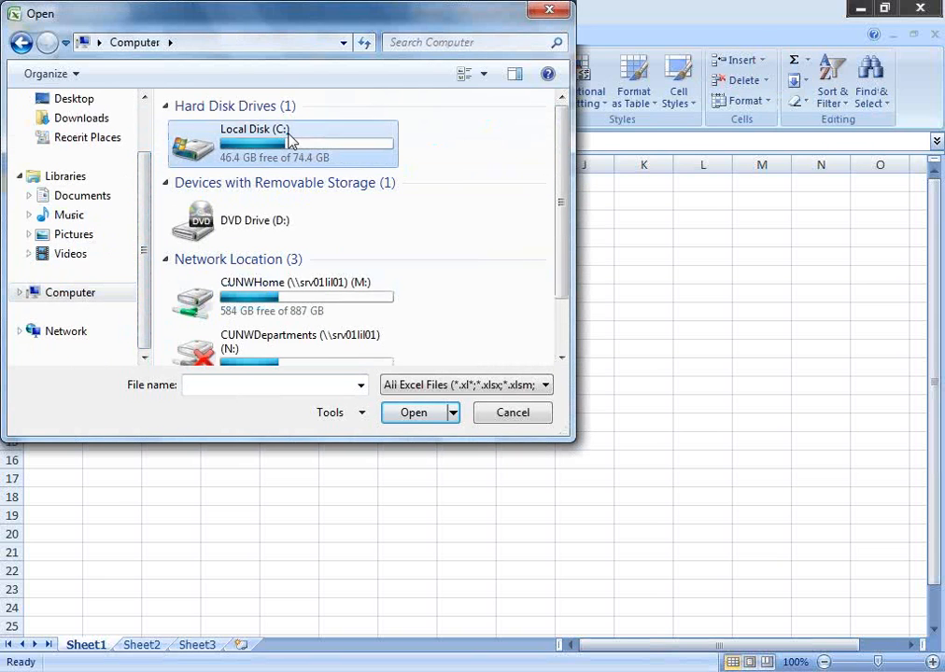
pyautogui.doubleClick(291, 143)
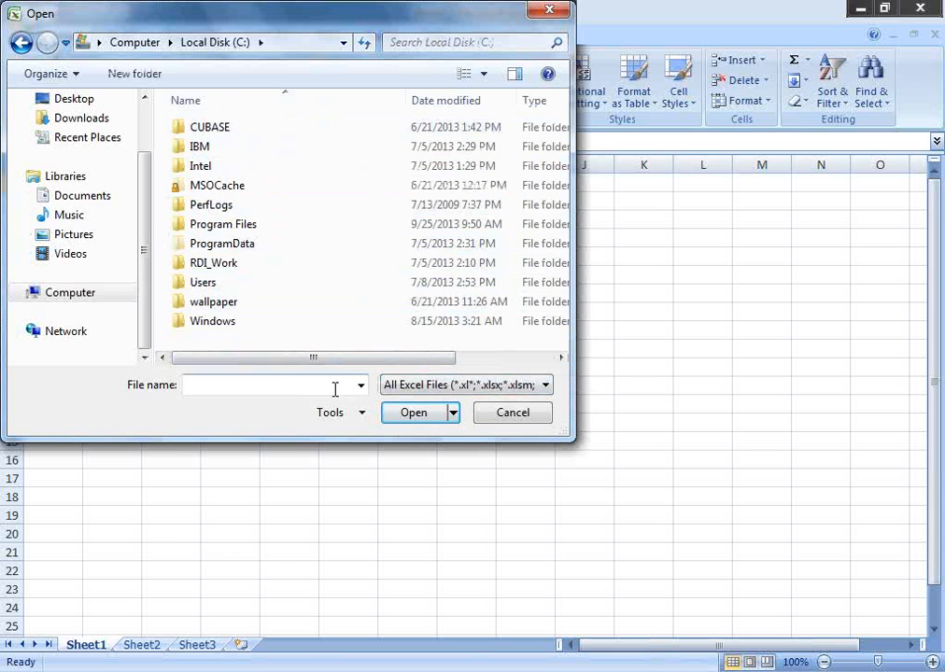
# Show All Files and open mailingkjh, accepting the format warning.
pyautogui.click(463, 388)
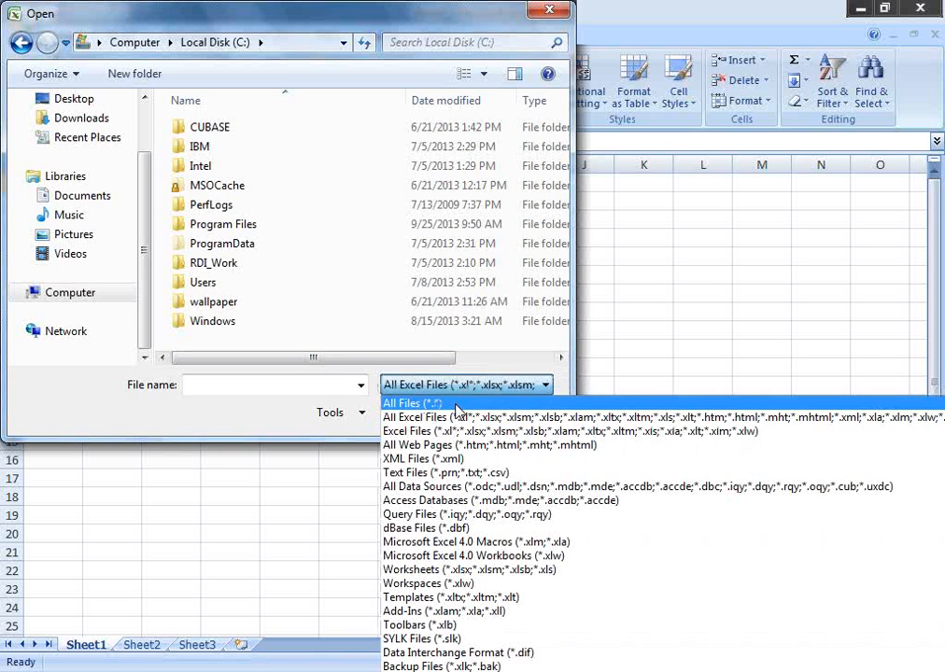
pyautogui.click(457, 407)
pyautogui.moveTo(561, 289); pyautogui.dragTo(536, 367)
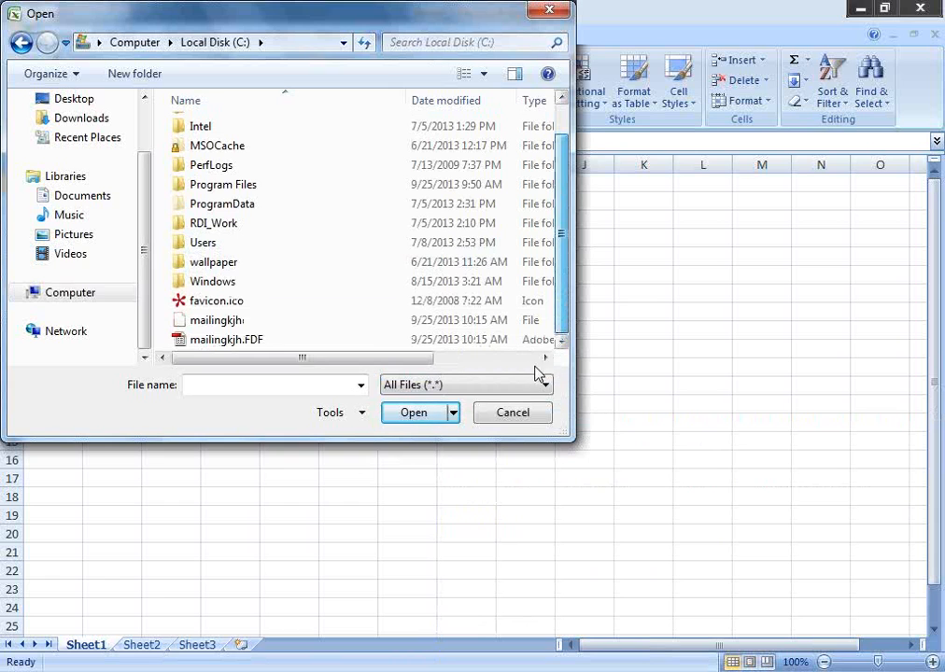
pyautogui.doubleClick(246, 323)
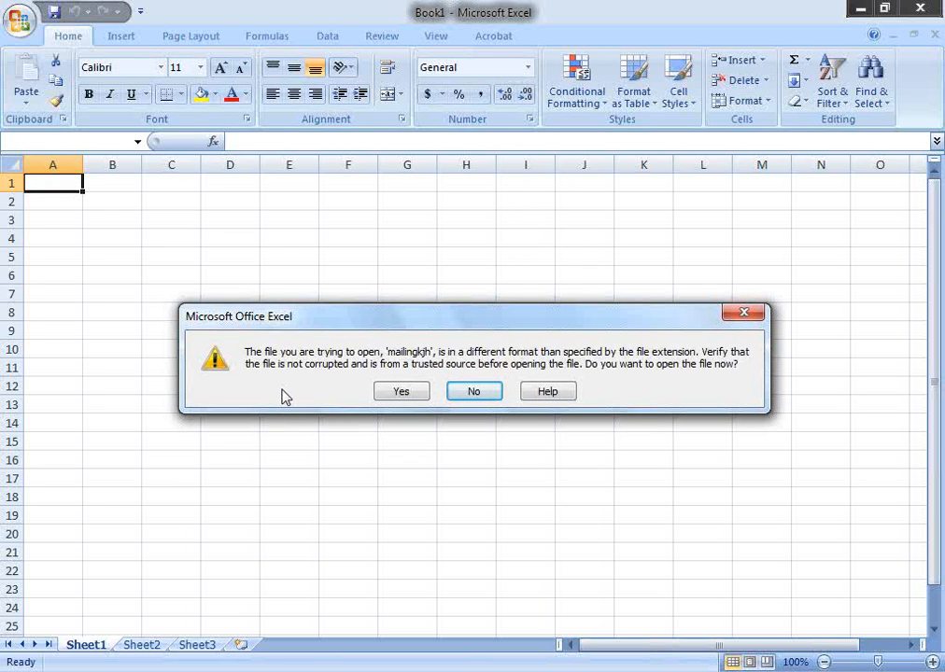
pyautogui.click(402, 392)
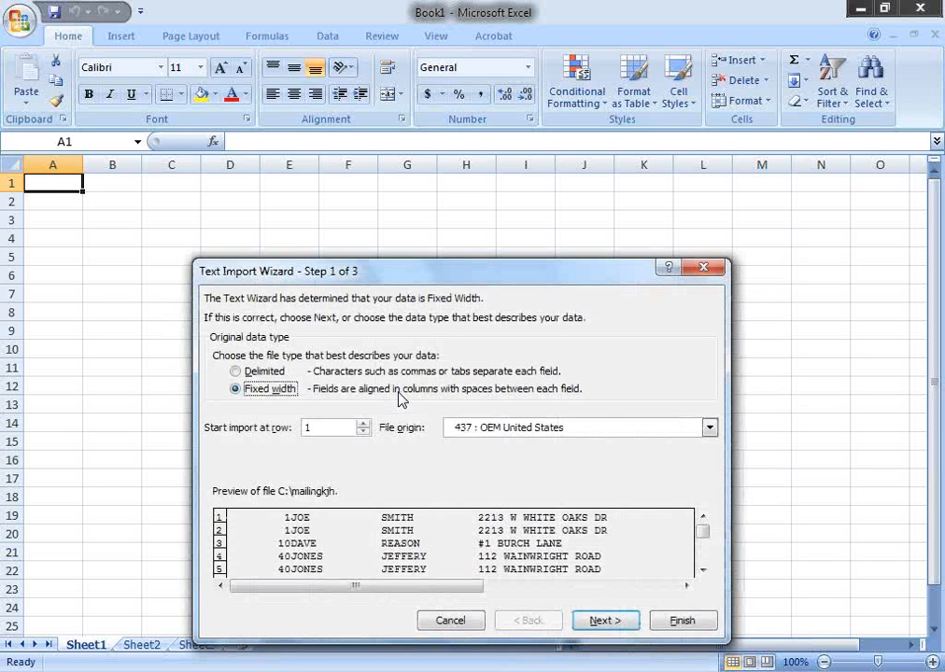
# Keep Fixed width as the data type in wizard Step 1 and advance to Step 2.
pyautogui.moveTo(400, 268); pyautogui.dragTo(400, 137)
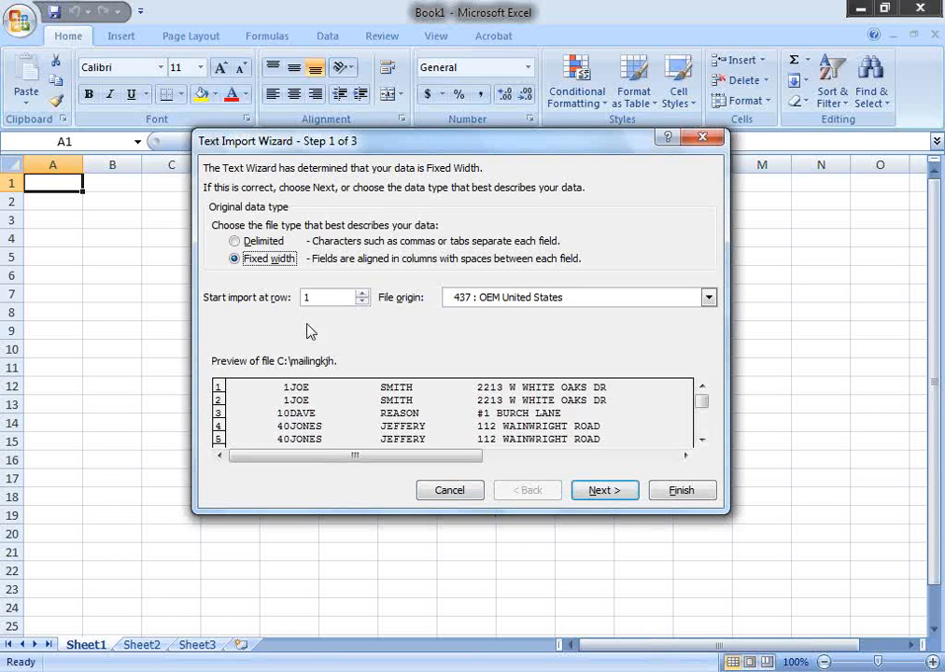
pyautogui.click(235, 241)
pyautogui.click(234, 259)
pyautogui.click(234, 241)
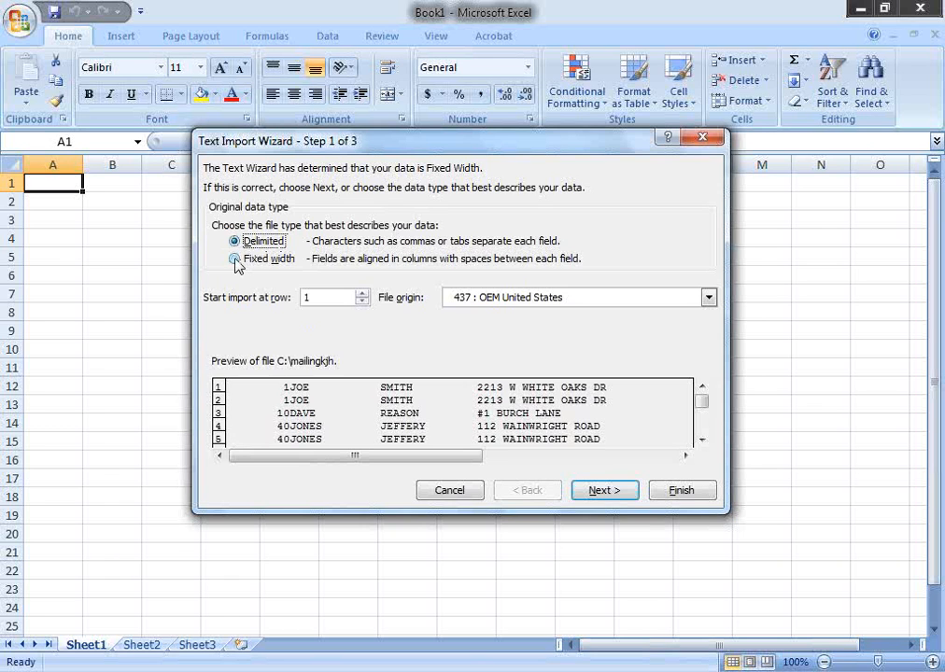
pyautogui.click(235, 259)
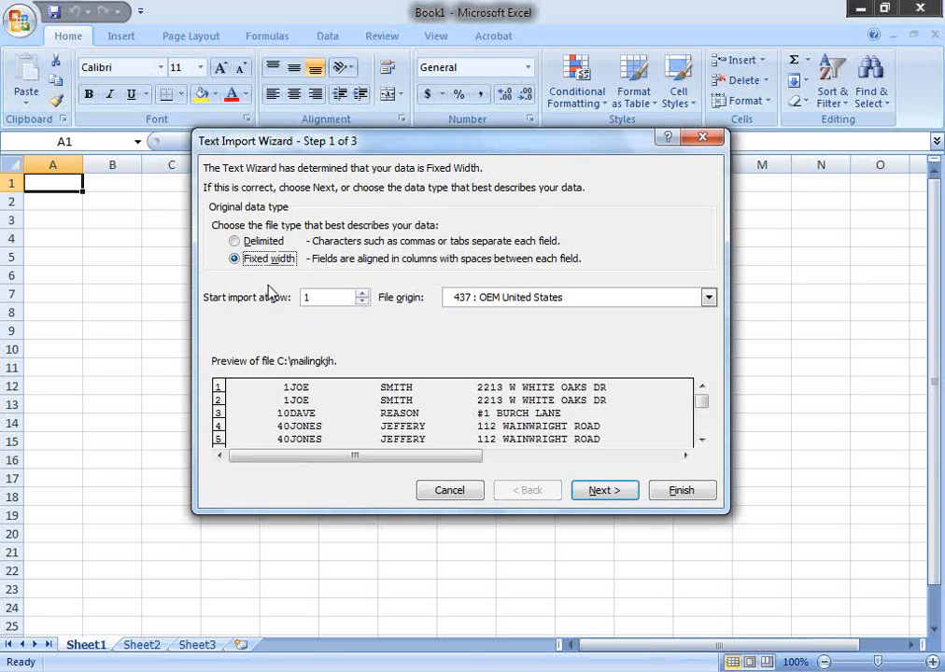
pyautogui.click(619, 498)
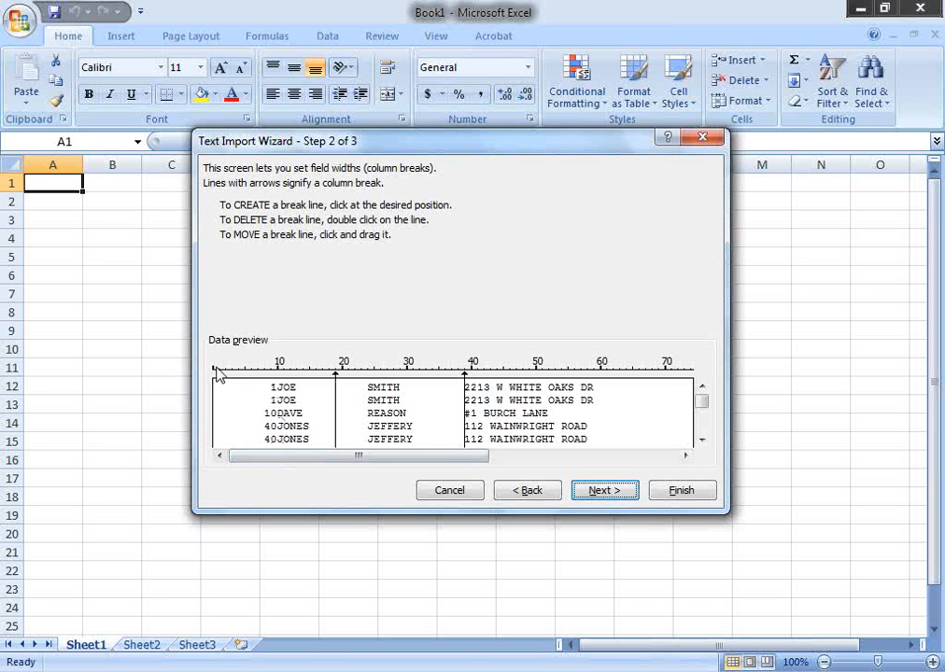
# Add a column break after the leading number and finish importing mailingkjh into columns A–G.
pyautogui.moveTo(215, 373); pyautogui.dragTo(277, 387)
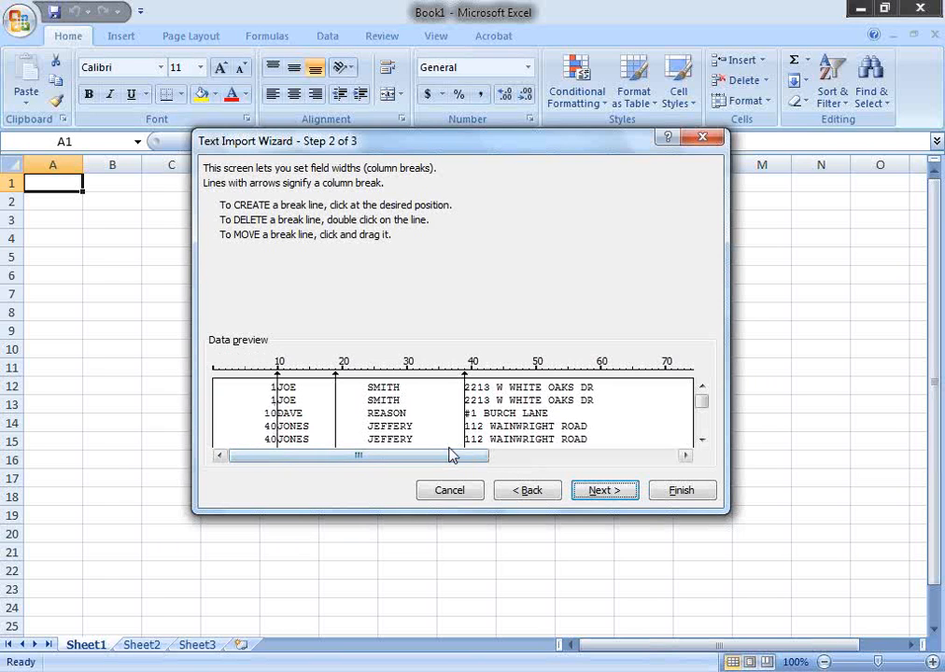
pyautogui.moveTo(461, 456); pyautogui.dragTo(634, 480)
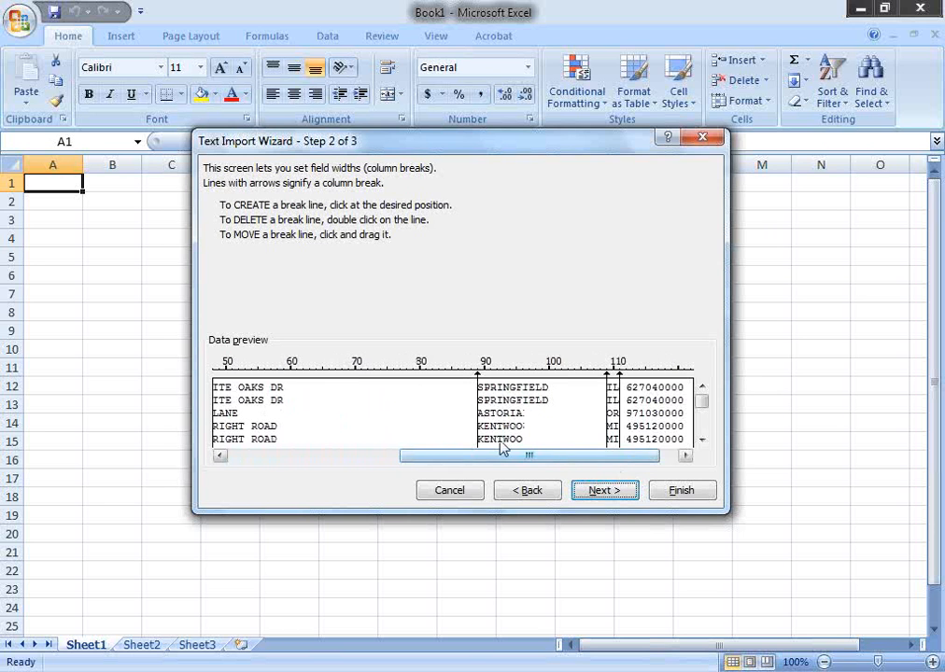
pyautogui.click(685, 457)
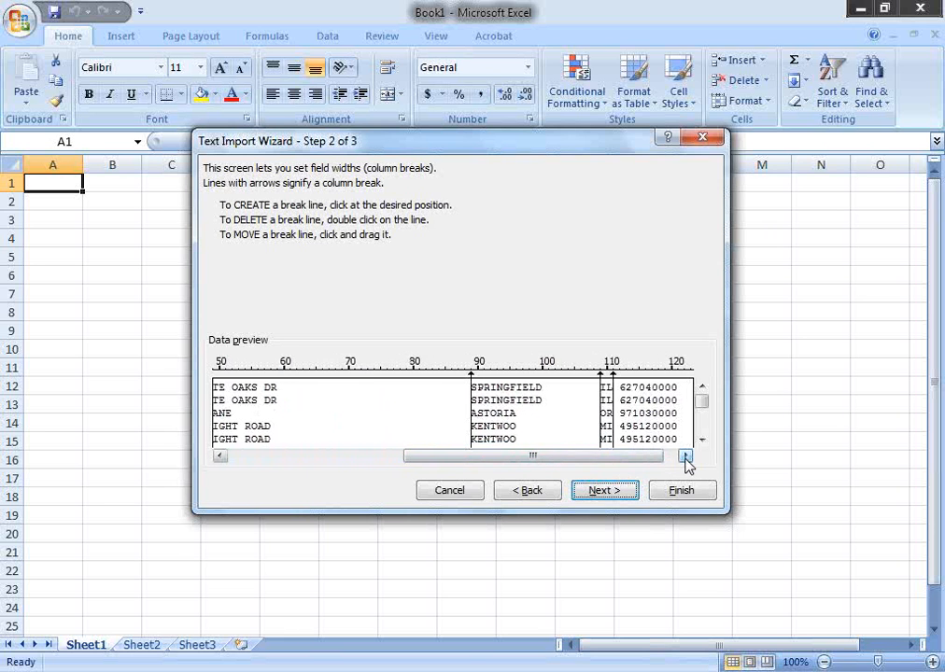
pyautogui.click(685, 458)
pyautogui.click(685, 458)
pyautogui.click(685, 458)
pyautogui.moveTo(612, 457); pyautogui.dragTo(322, 451)
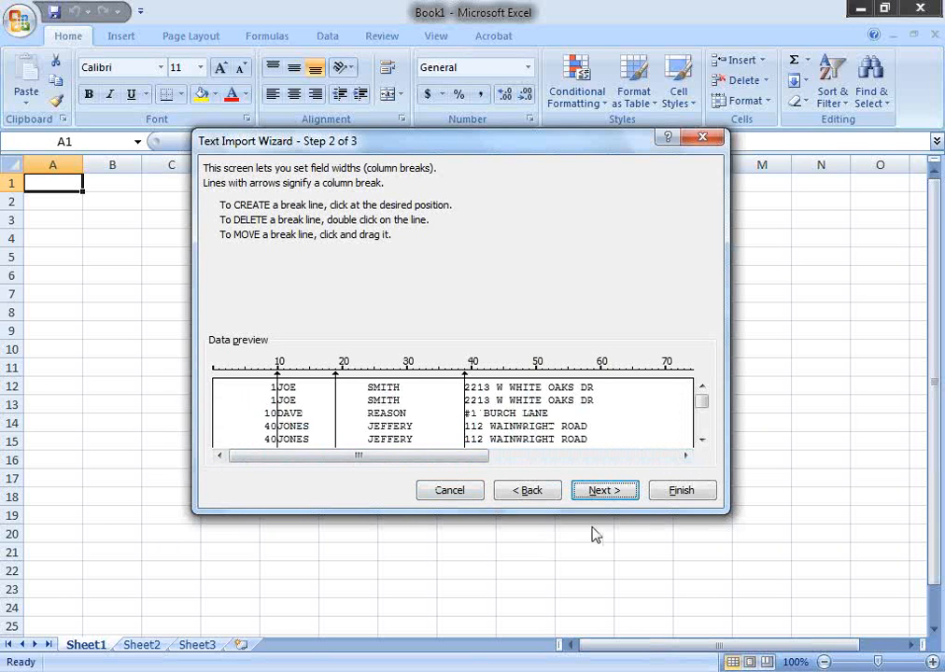
pyautogui.click(602, 492)
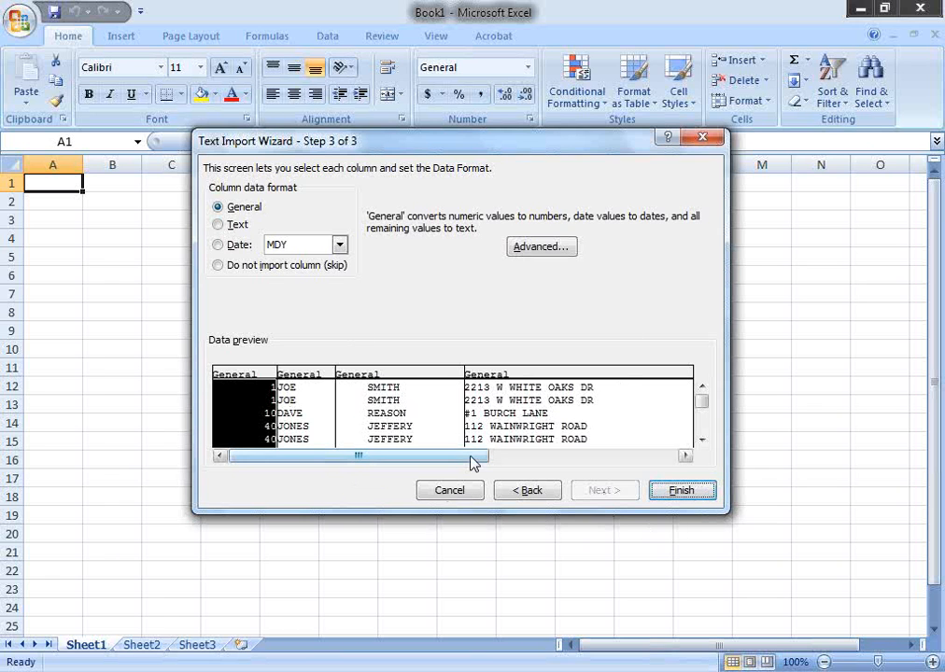
pyautogui.click(681, 492)
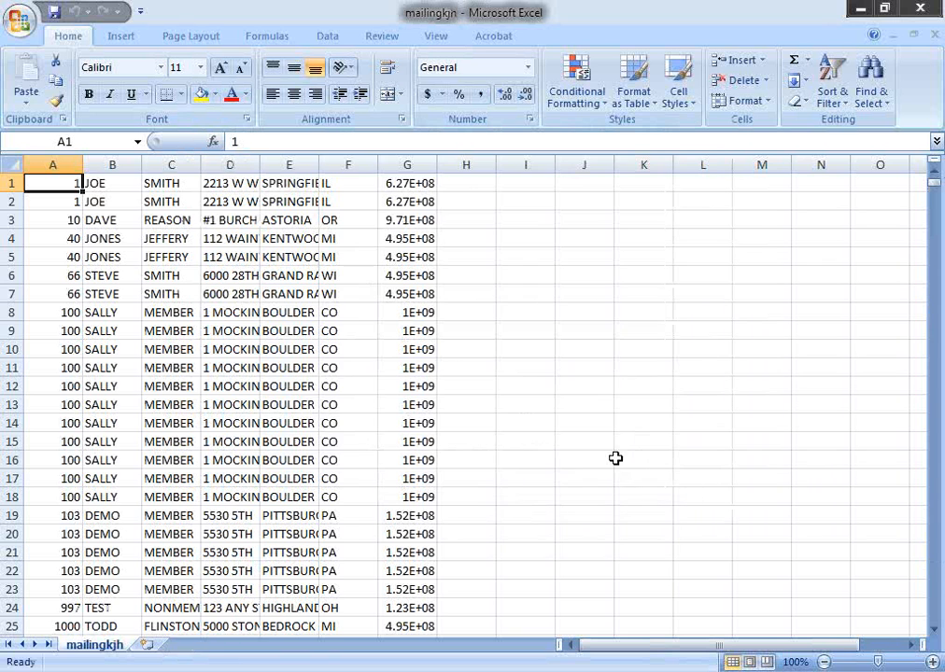
pyautogui.moveTo(141, 170); pyautogui.dragTo(190, 170)
pyautogui.moveTo(250, 170); pyautogui.dragTo(291, 171)
pyautogui.moveTo(348, 168); pyautogui.dragTo(583, 166)
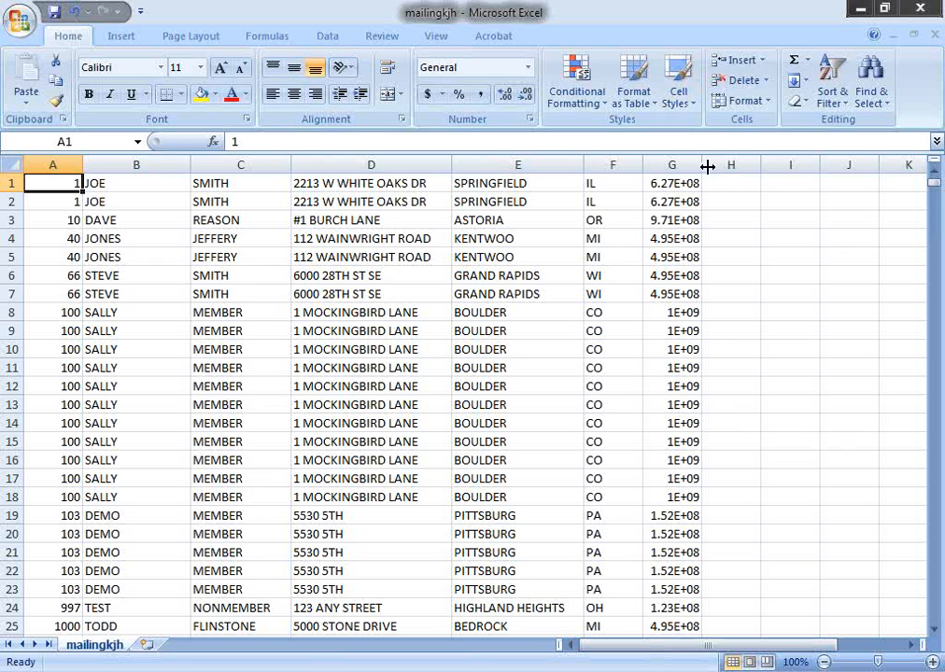
pyautogui.moveTo(702, 164); pyautogui.dragTo(779, 165)
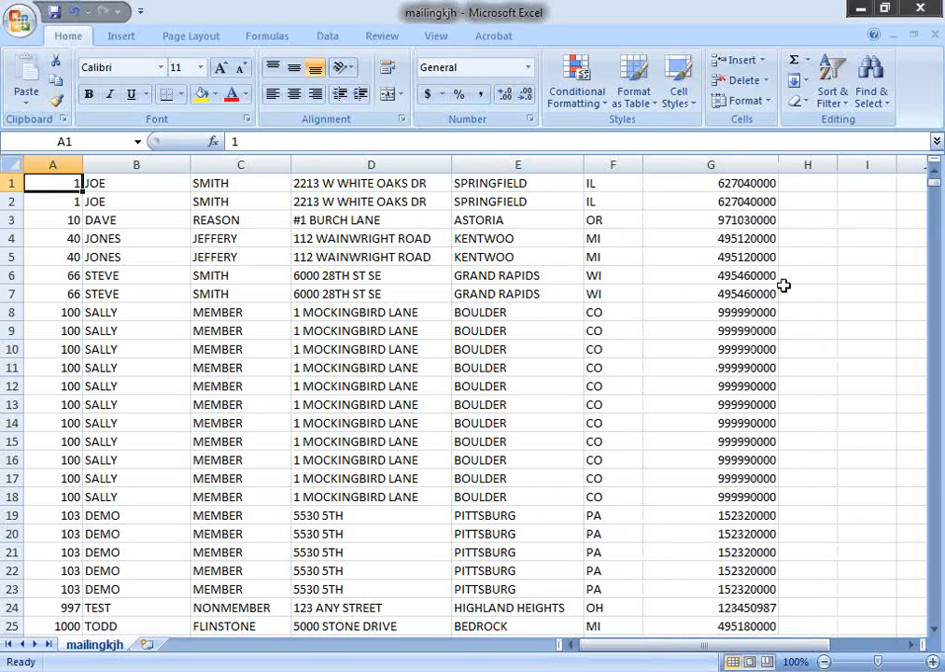
pyautogui.scroll(-20, 791, 306)
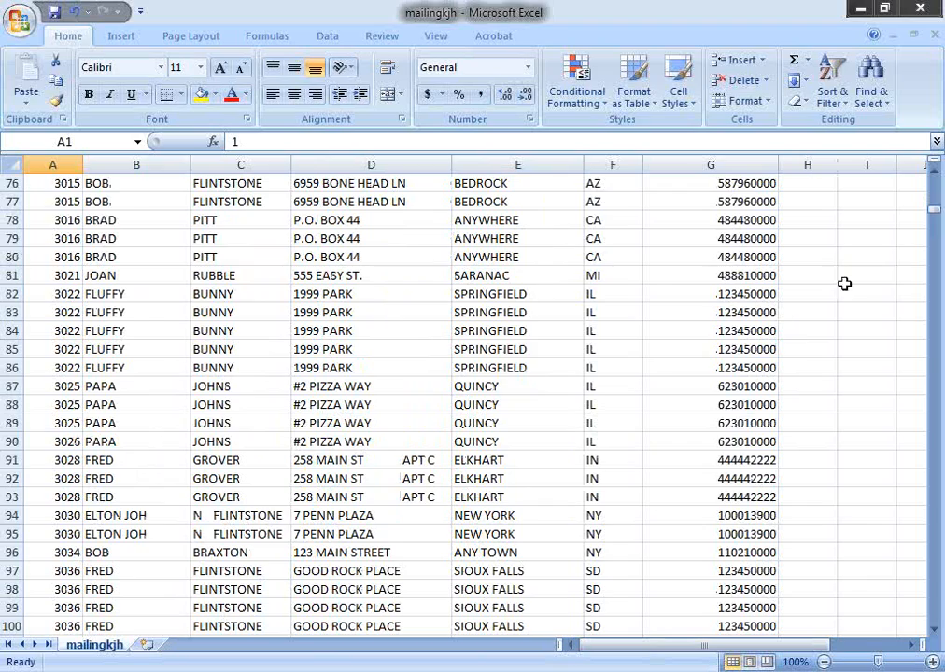
pyautogui.scroll(20, 835, 495)
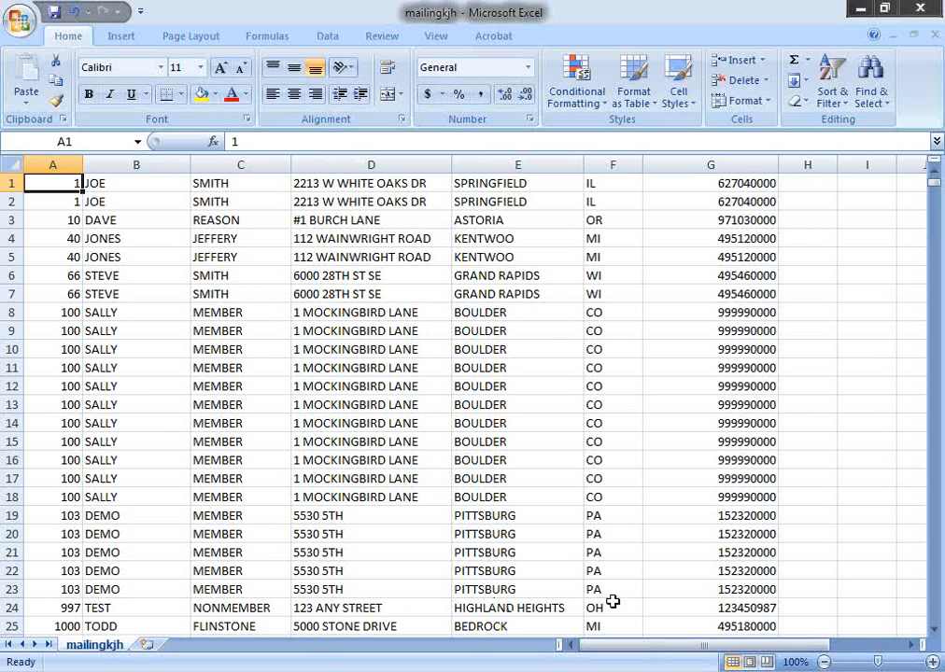
pyautogui.click(910, 645)
pyautogui.click(910, 646)
pyautogui.moveTo(833, 647); pyautogui.dragTo(709, 646)
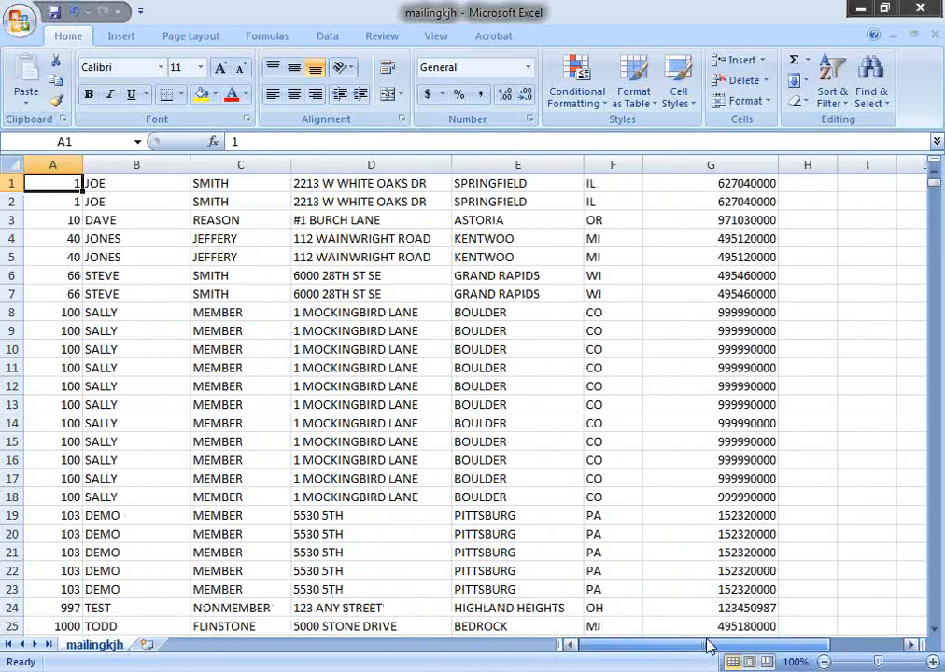
pyautogui.scroll(-20, 618, 250)
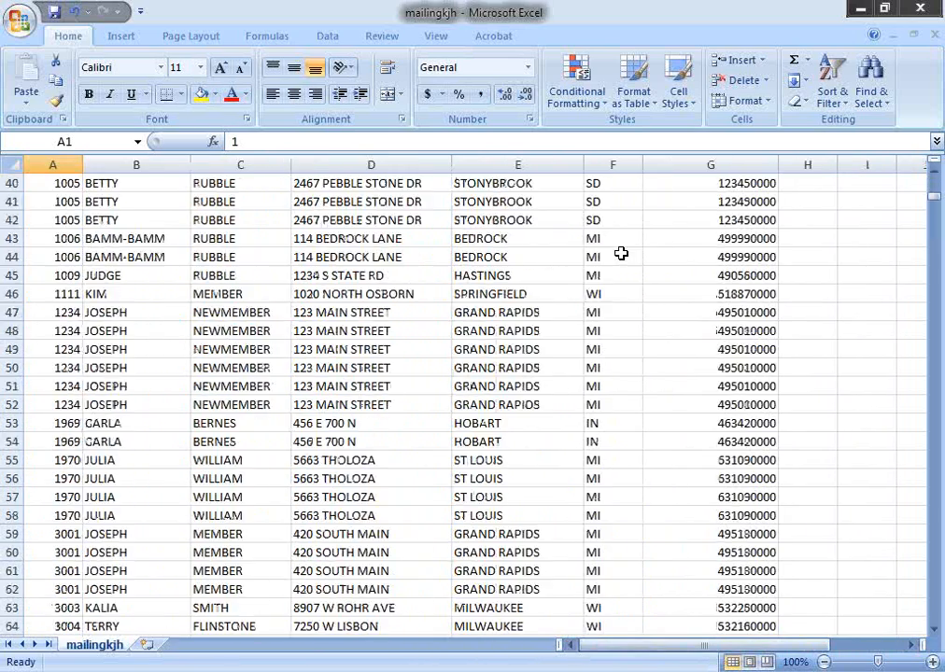
# Close the mailingkjh workbook, declining to save changes.
pyautogui.click(920, 8)
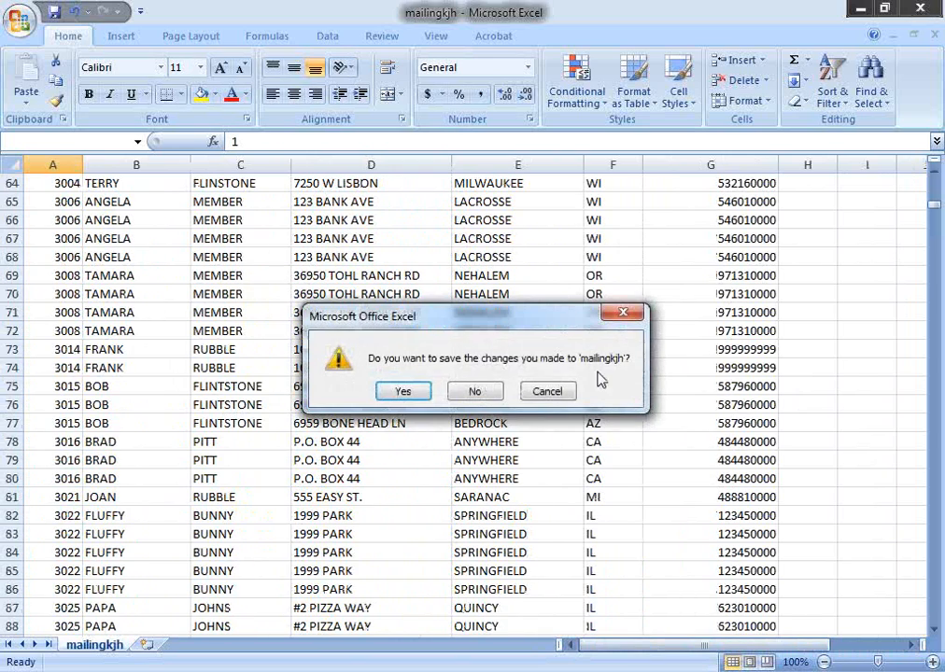
pyautogui.click(475, 393)
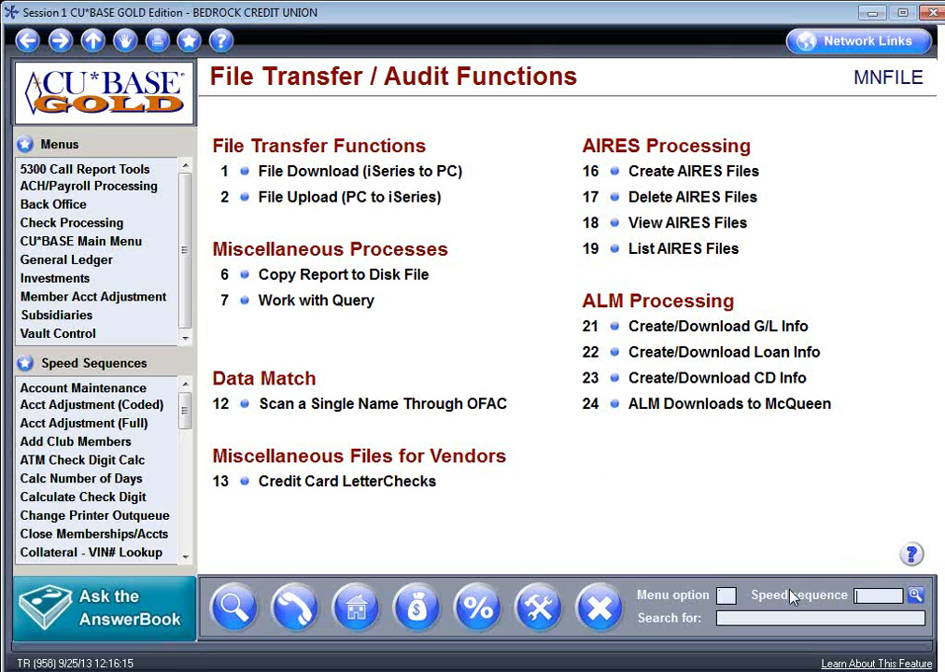
# Jump to the Reports (B) menu with speed sequence MNRPTB.
pyautogui.write('mnrtpi')
pyautogui.press('Tab')
pyautogui.press('Tab')
pyautogui.write('mnrptb')
pyautogui.press('Return')
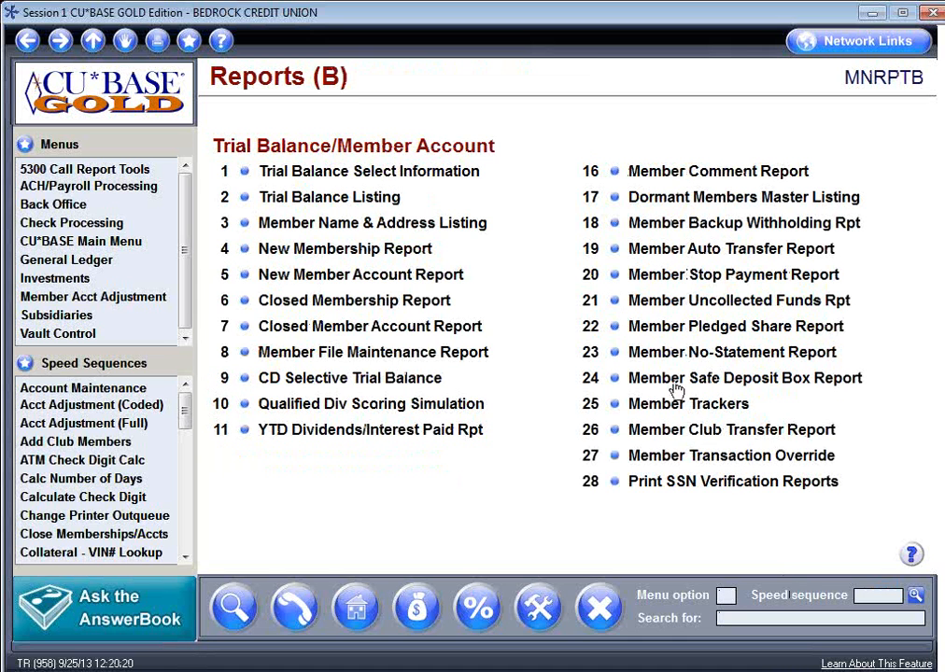
# Open Trial Balance Select Information and limit the selection to LN accounts only.
pyautogui.click(414, 172)
pyautogui.click(661, 401)
pyautogui.click(711, 402)
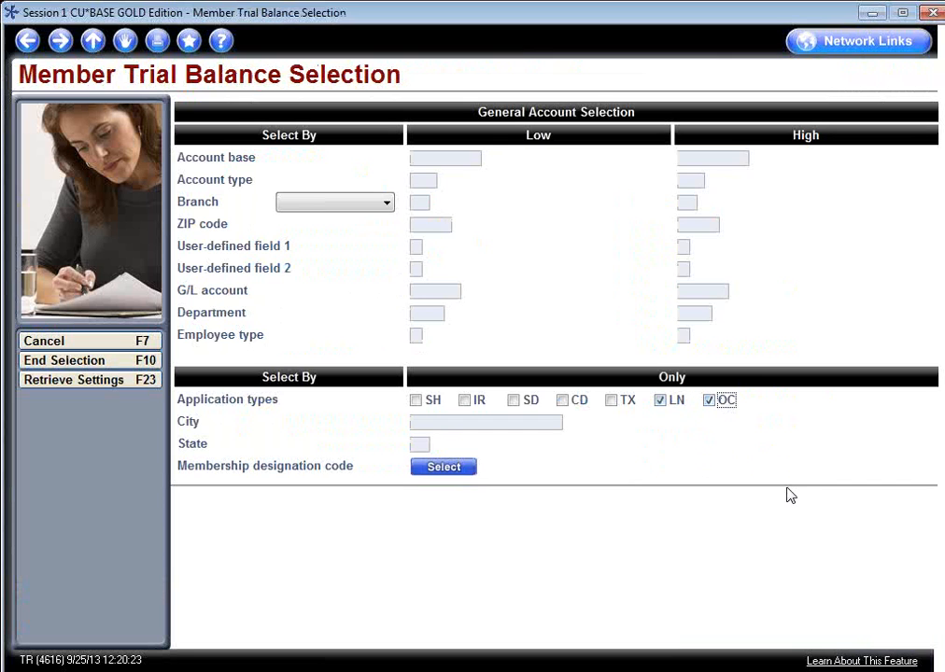
pyautogui.press('Return')
pyautogui.click(28, 40)
pyautogui.click(709, 401)
pyautogui.press('Return')
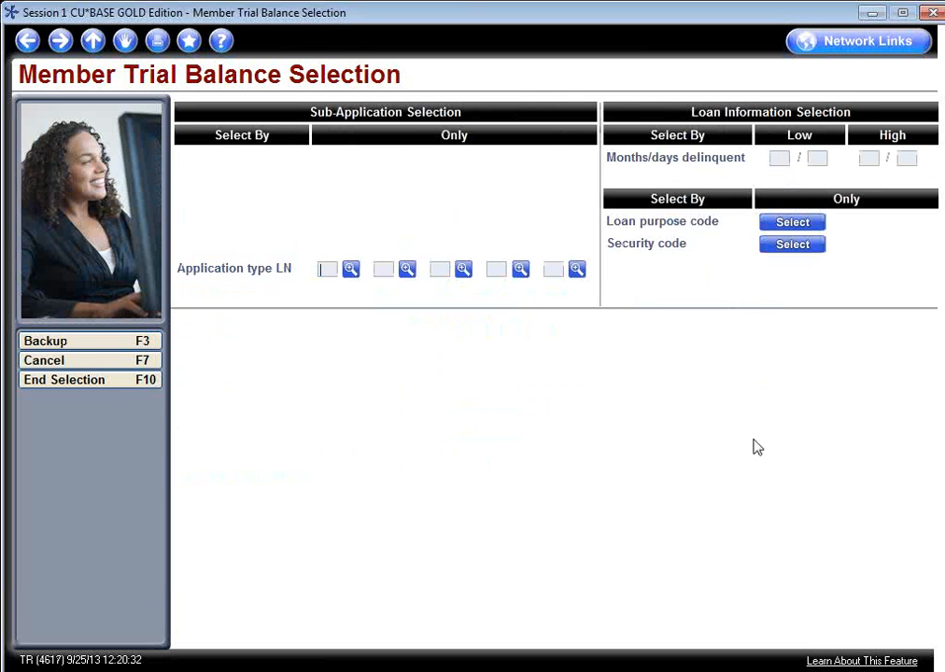
# Set Accounts with write-offs to N = Exclude on the account attribute page.
pyautogui.click(58, 45)
pyautogui.click(362, 228)
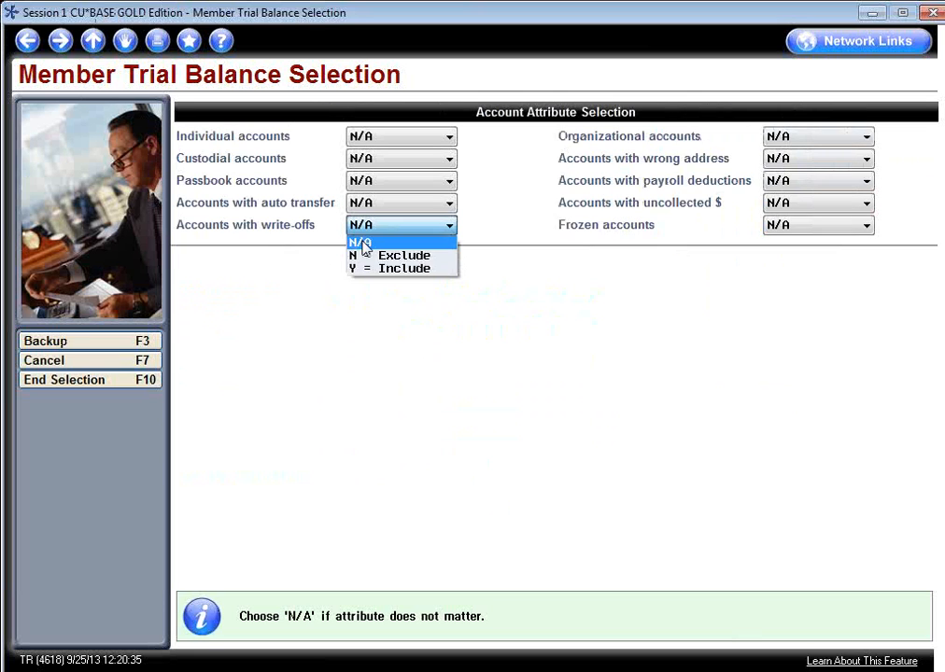
pyautogui.click(366, 258)
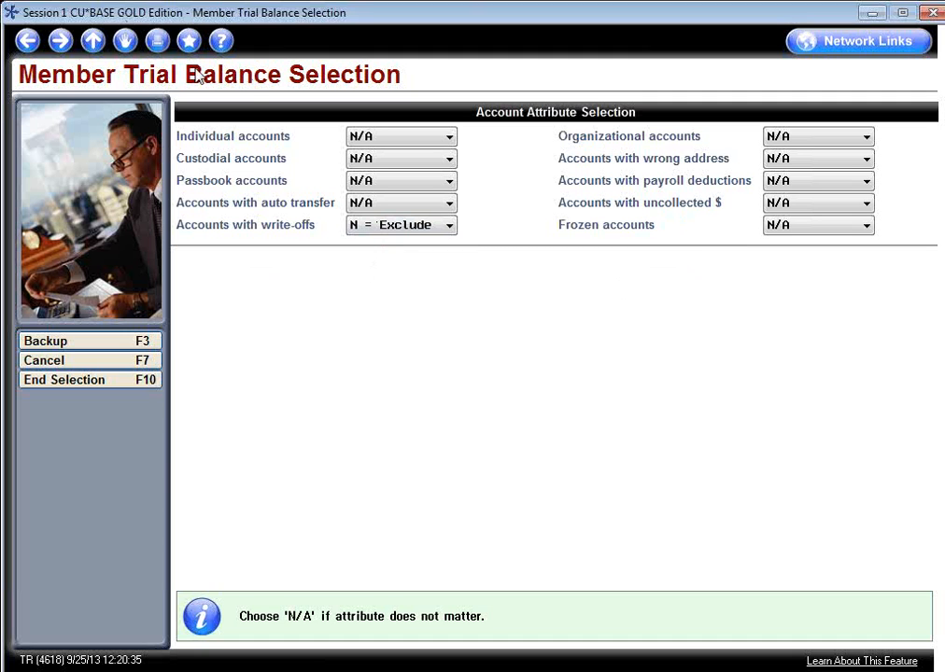
pyautogui.click(68, 36)
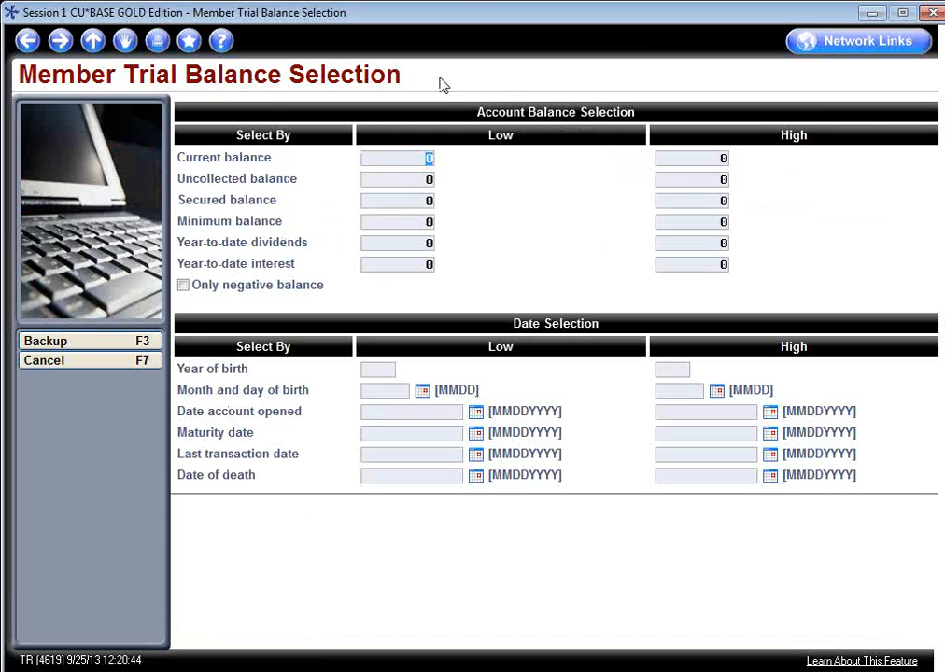
# Move past the balance and date page, turn on Export to file, and submit the report settings.
pyautogui.click(60, 42)
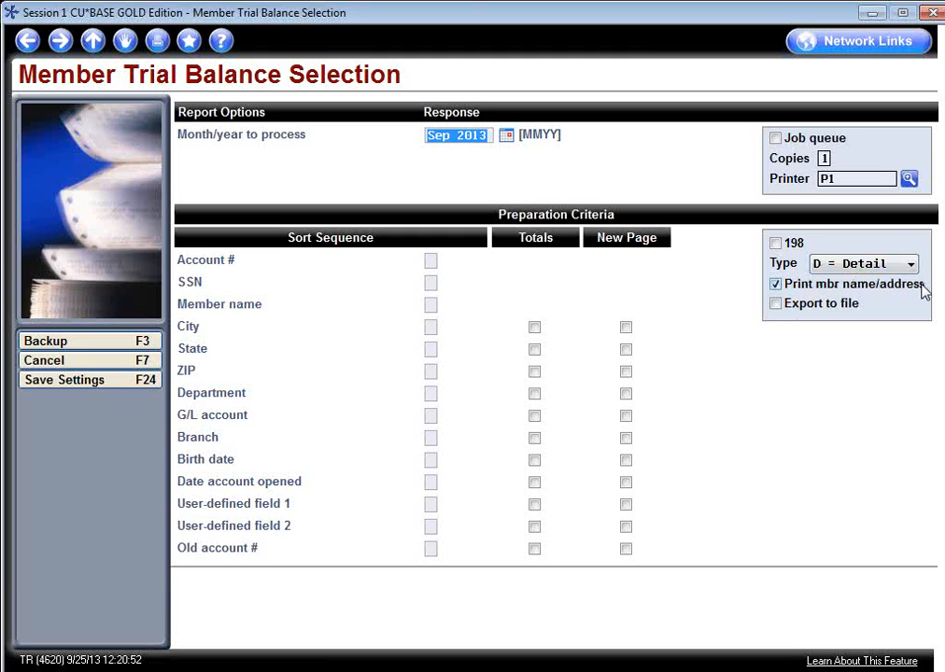
pyautogui.click(777, 310)
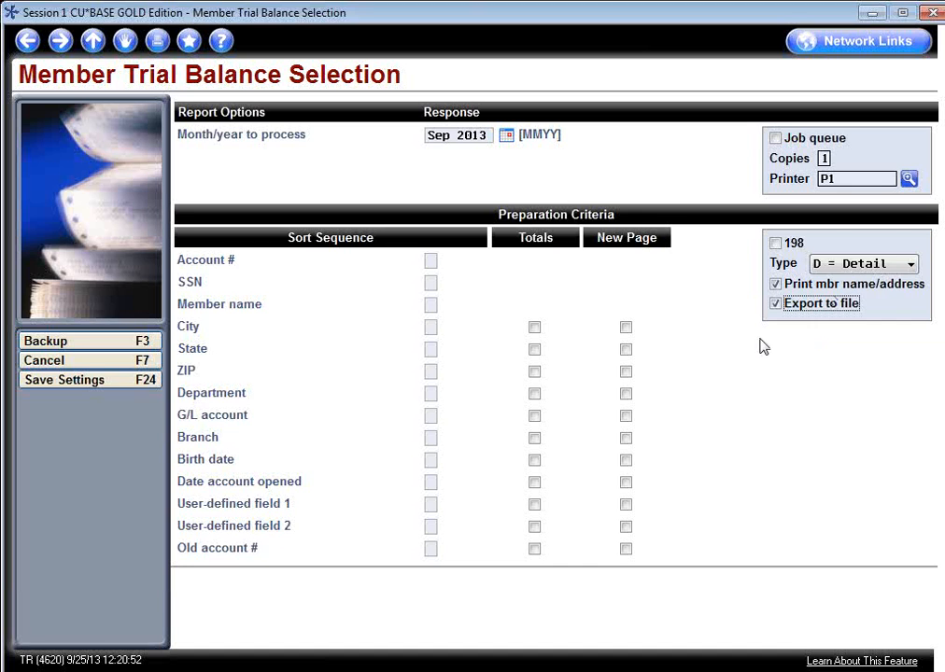
pyautogui.press('Return')
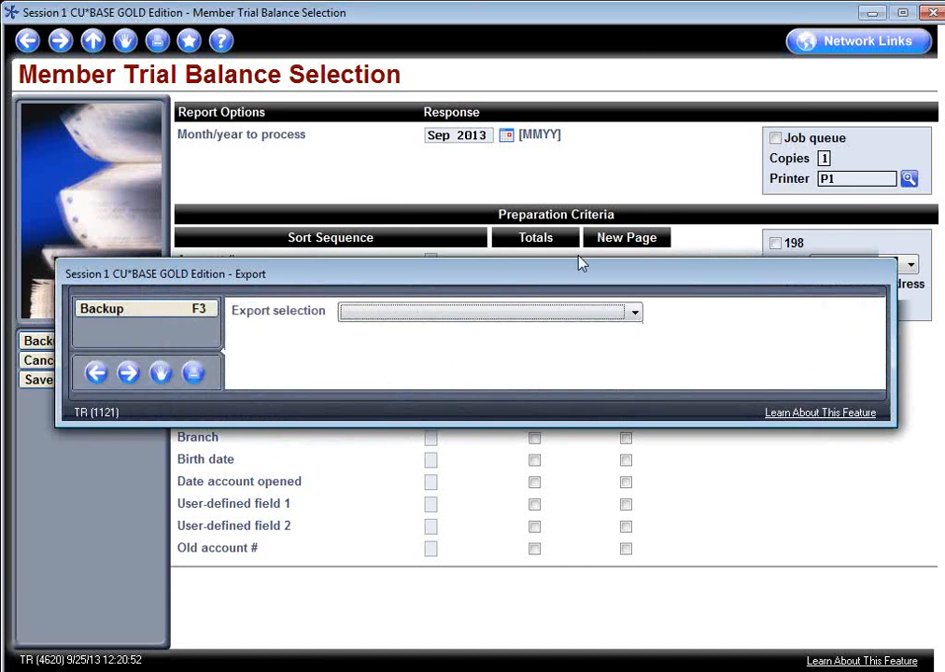
# Choose 2 = Export account detail for query and name the export file CLOSEDKJH.
pyautogui.click(476, 312)
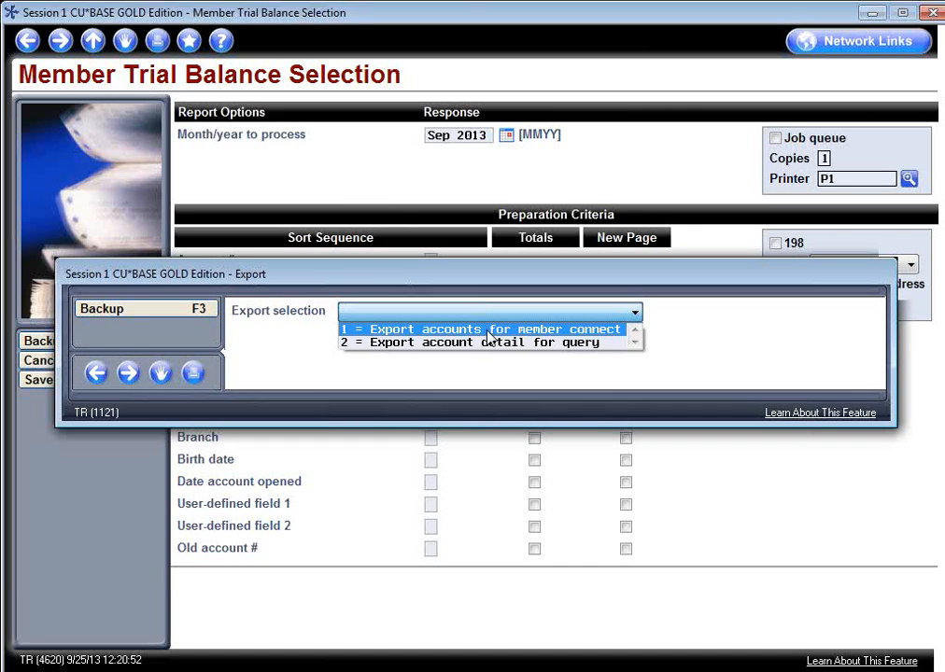
pyautogui.click(611, 345)
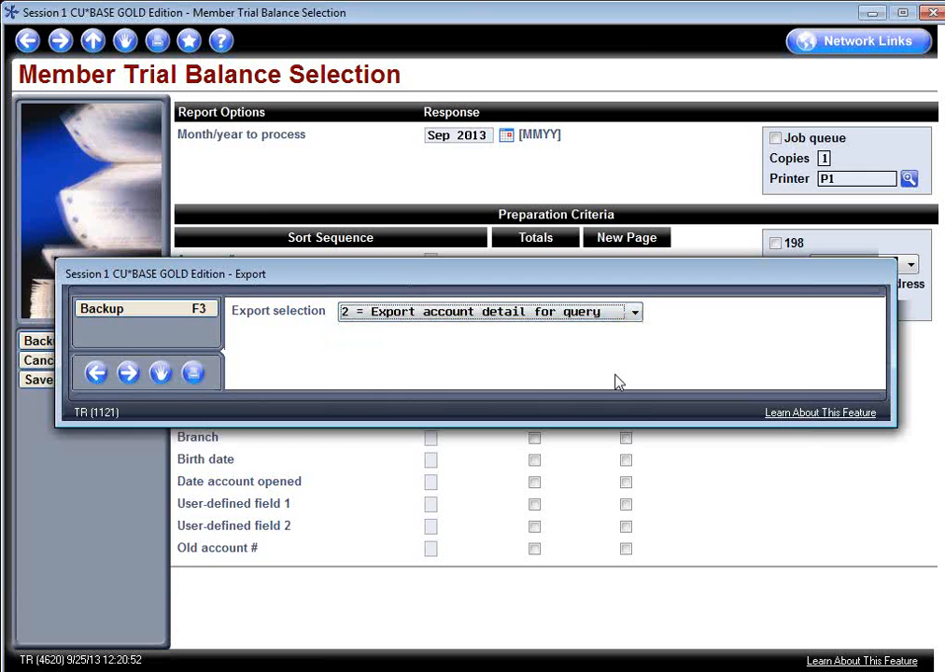
pyautogui.press('Return')
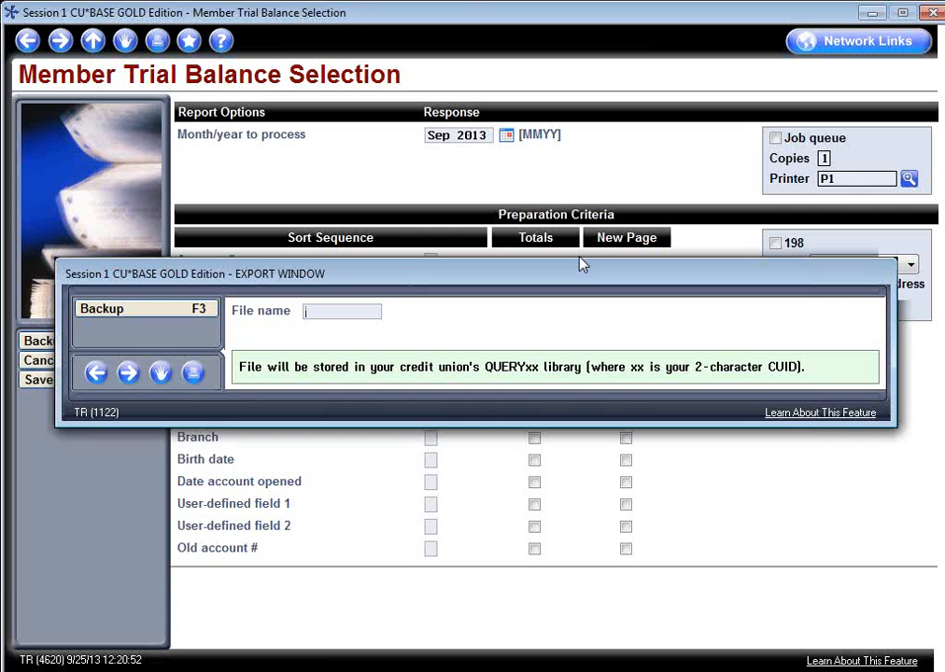
pyautogui.write('closedkjh')
pyautogui.press('Return')
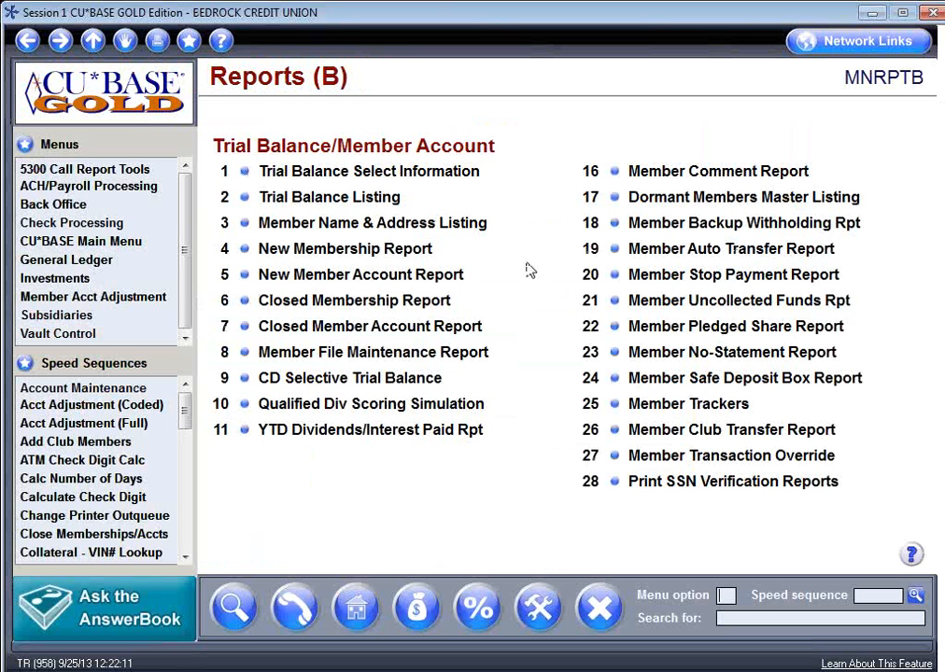
# Enter speed sequence MNFILE to reach the File Transfer / Audit Functions menu.
pyautogui.click(867, 595)
pyautogui.write('mnfile')
pyautogui.press('Return')
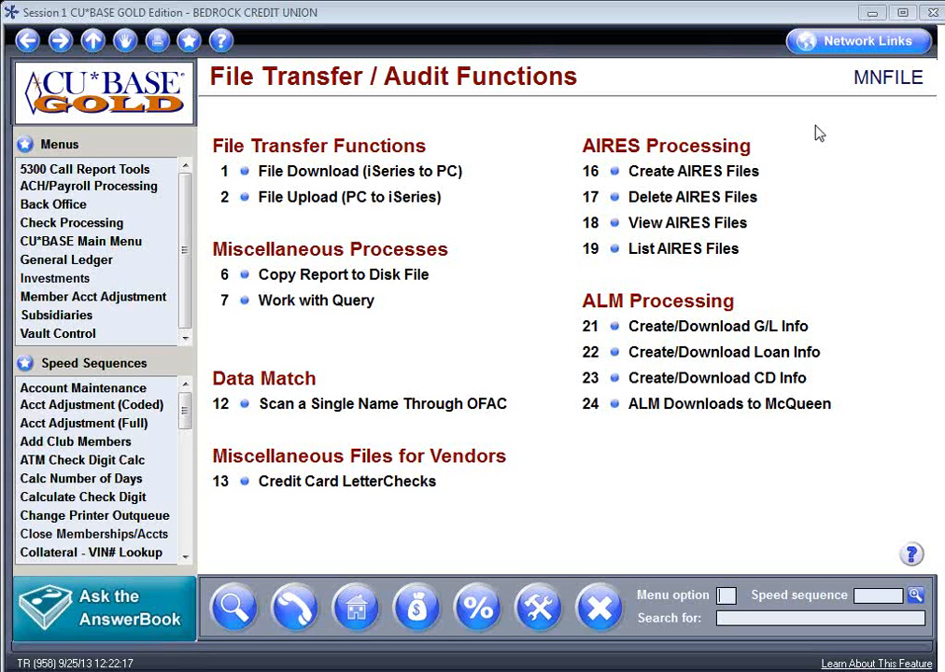
# From the Report Builder menu, open Build a Report with option 2 = Change and look up QUERYTR reports.
pyautogui.click(876, 595)
pyautogui.write('mnnury')
pyautogui.press('Return')
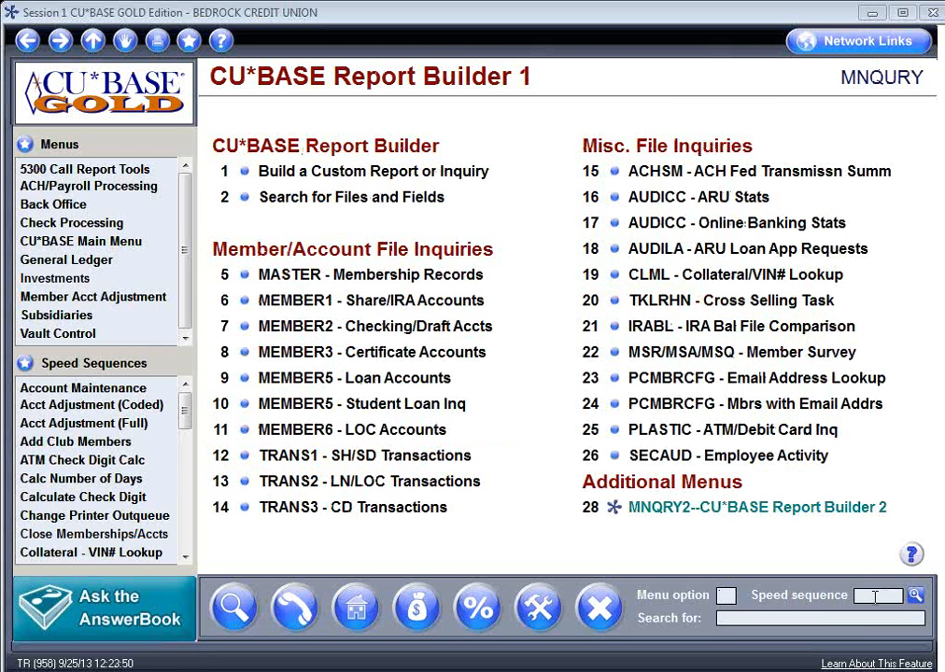
pyautogui.click(475, 175)
pyautogui.click(398, 113)
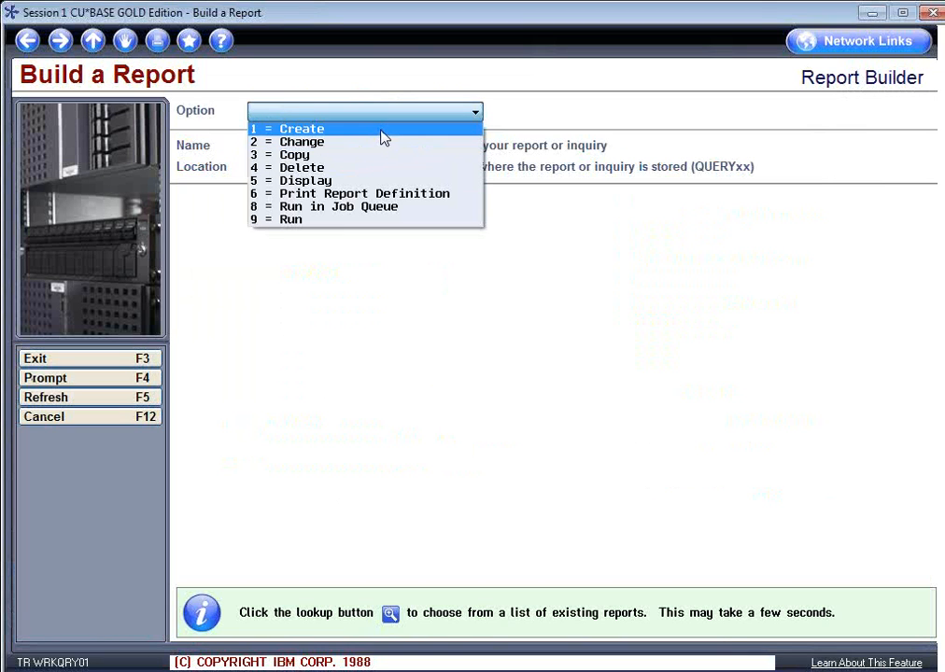
pyautogui.click(382, 152)
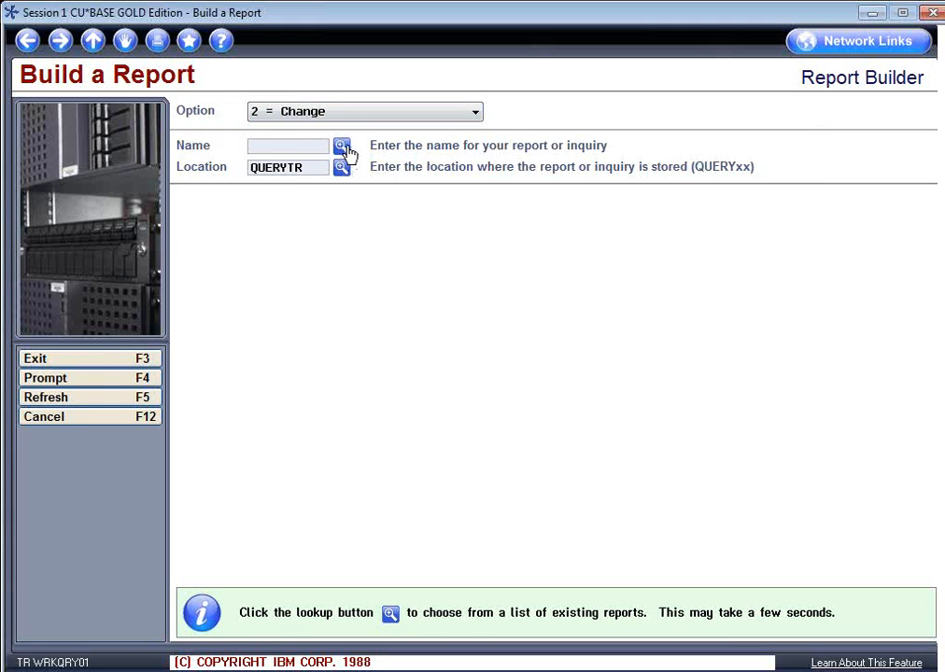
pyautogui.click(344, 148)
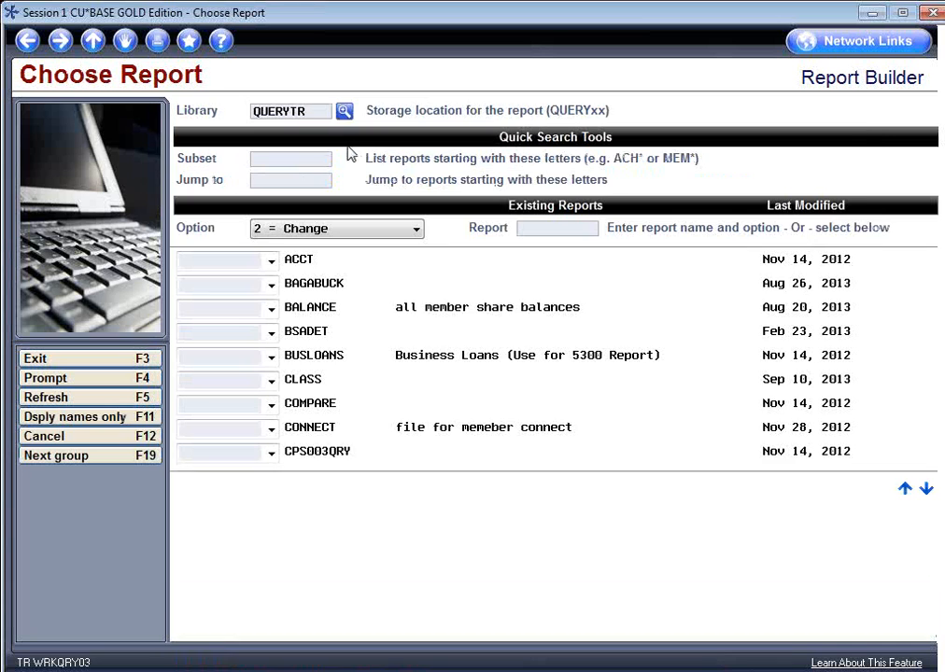
# Page down to MAILINGKJH in the QUERYTR report list, set its action to Run, and submit.
pyautogui.click(926, 489)
pyautogui.click(926, 489)
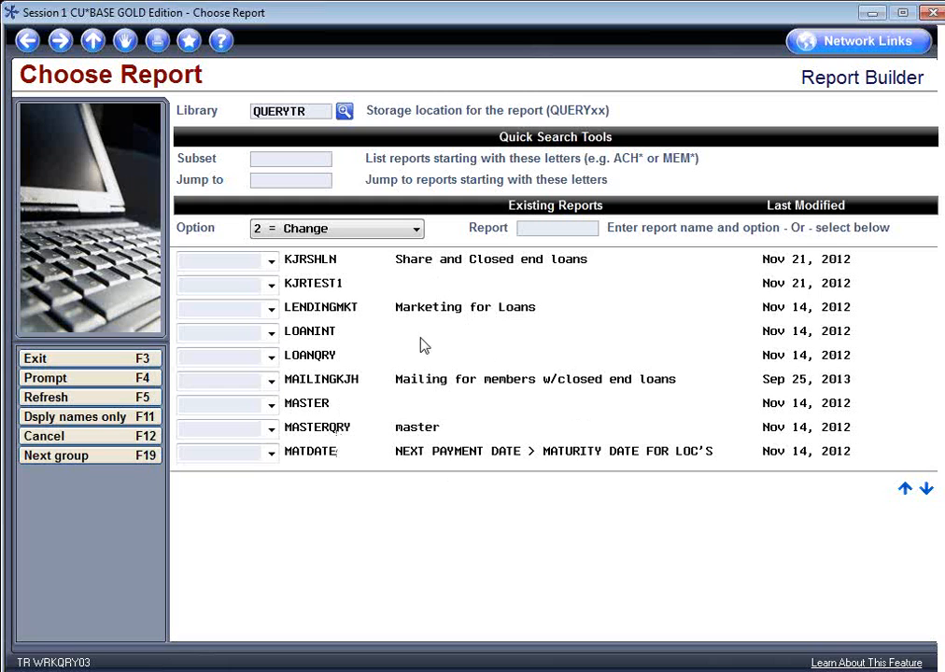
pyautogui.click(271, 382)
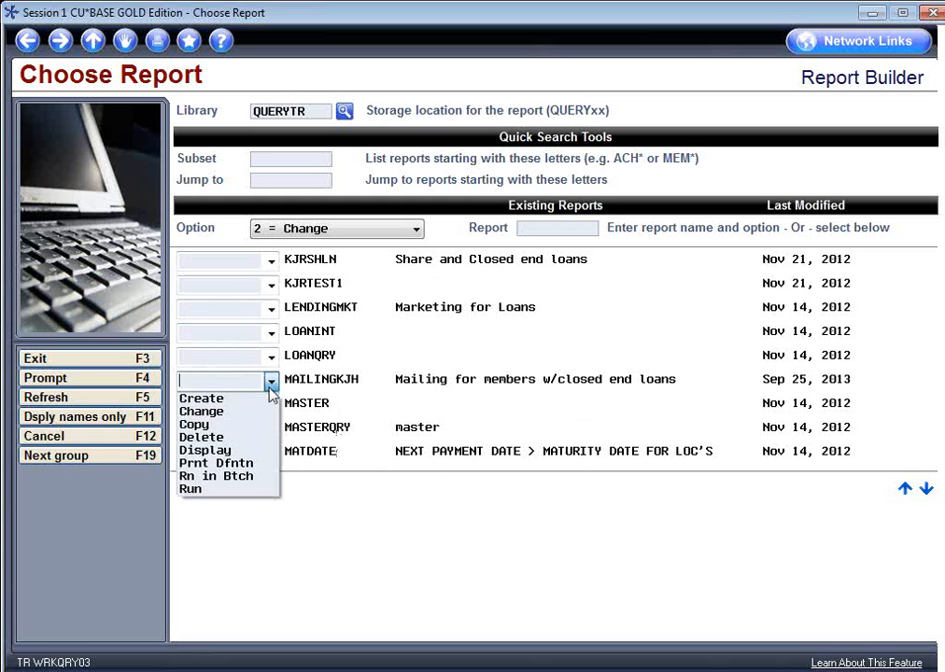
pyautogui.click(250, 491)
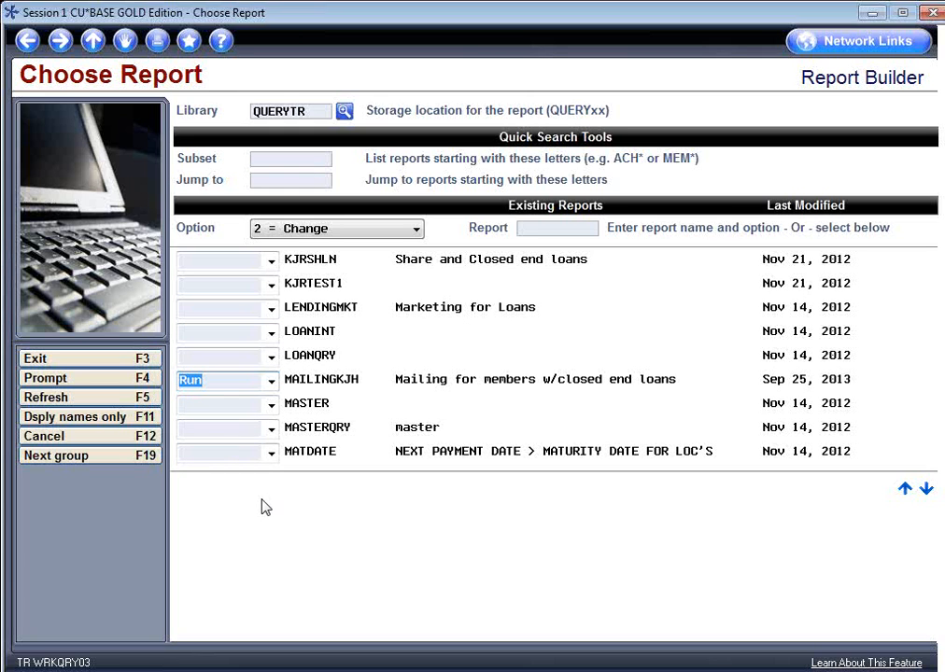
pyautogui.press('Return')
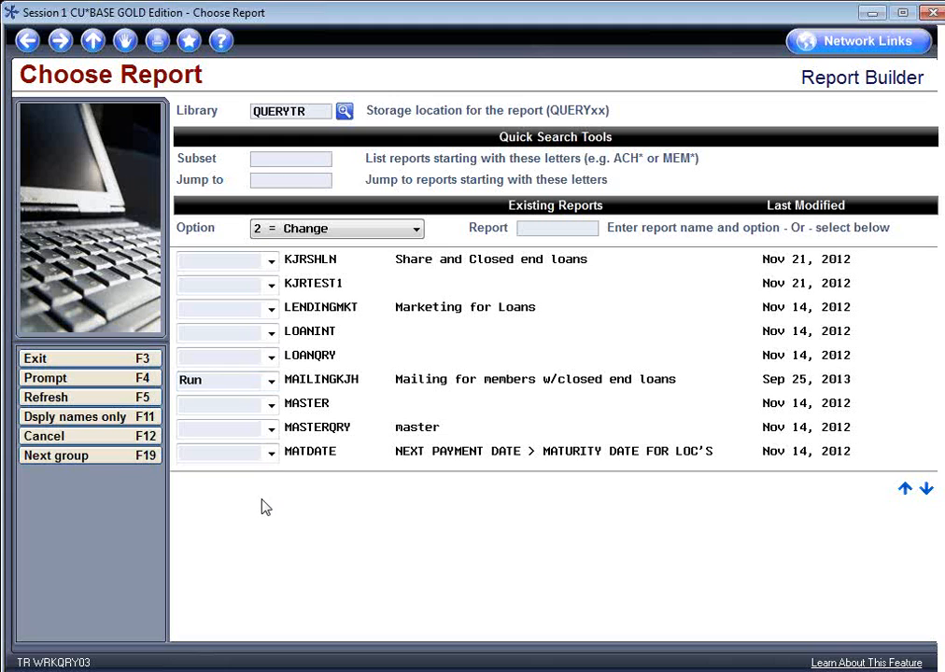
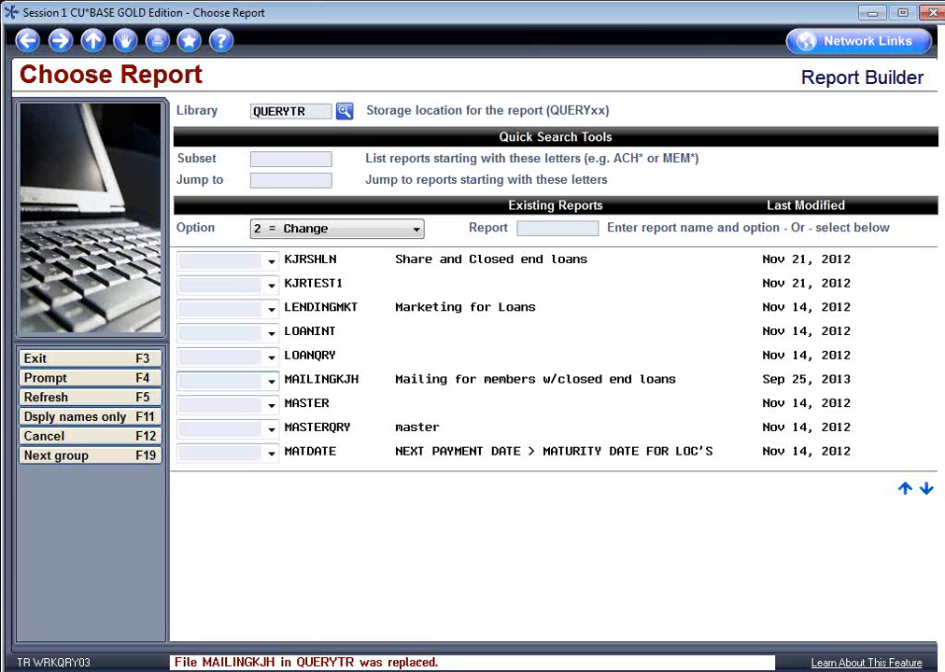
# Return from Report Builder via speed sequence MNFILE and open option 1, File Download (iSeries to PC).
pyautogui.click(26, 43)
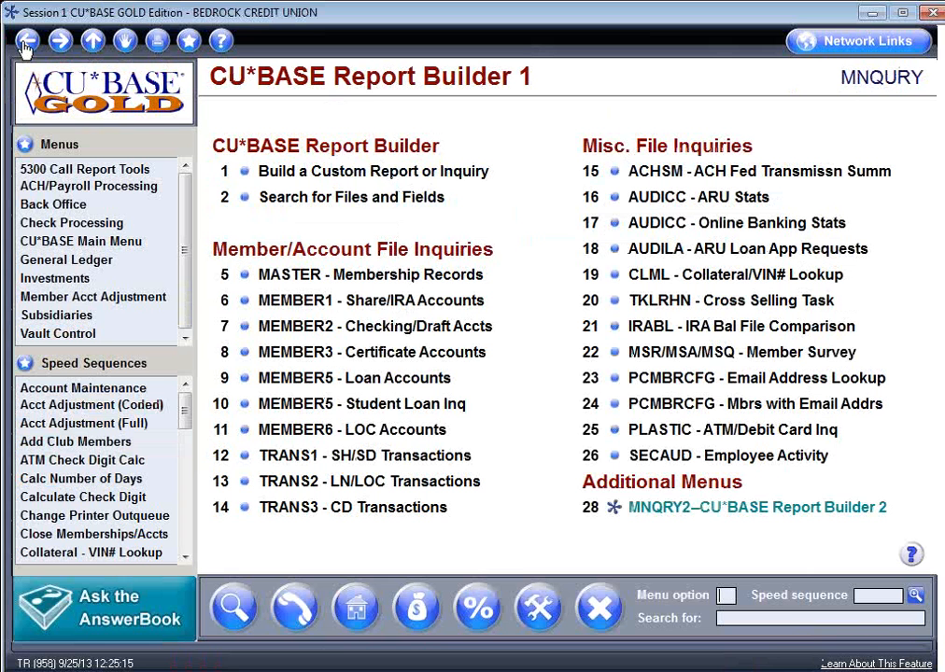
pyautogui.click(878, 595)
pyautogui.write('mnfile')
pyautogui.press('Return')
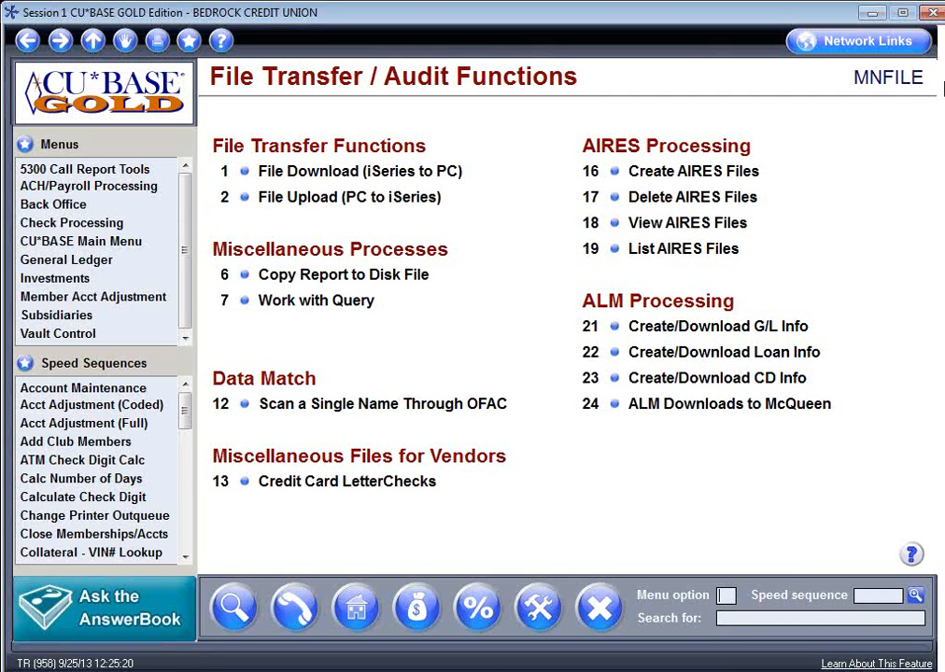
pyautogui.click(410, 182)
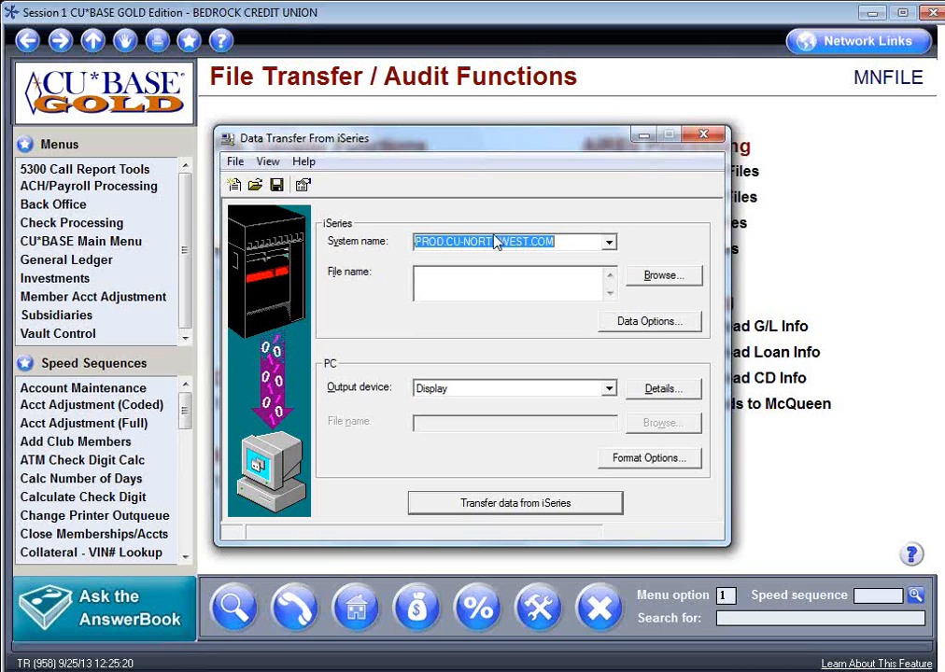
pyautogui.click(437, 284)
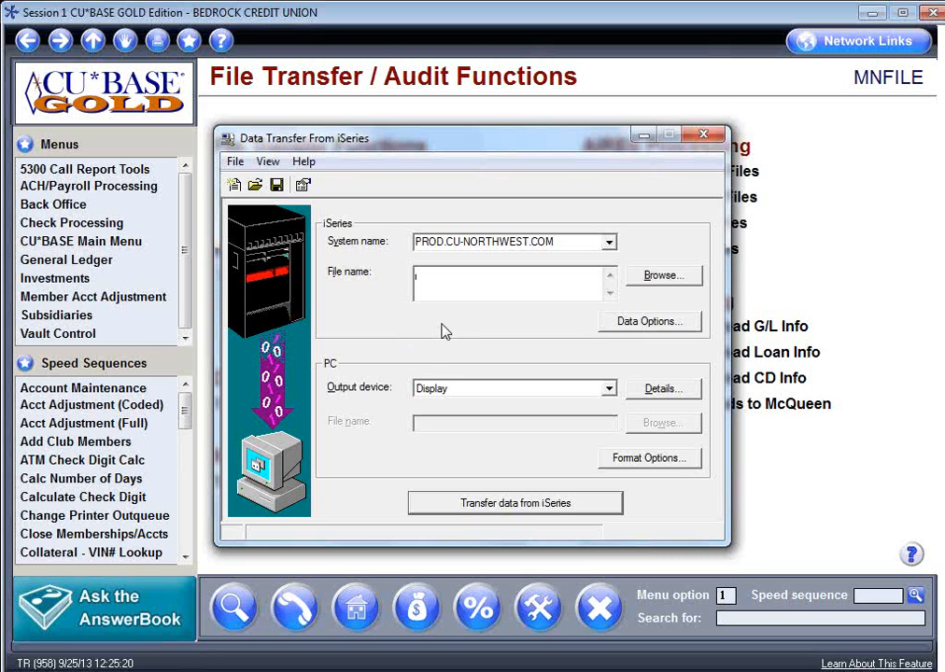
# Browse the iSeries and try signing on, then dismiss the incorrect-password and communications errors.
pyautogui.click(659, 281)
pyautogui.write('G2KINSEYH')
pyautogui.press('Tab')
pyautogui.write('******')
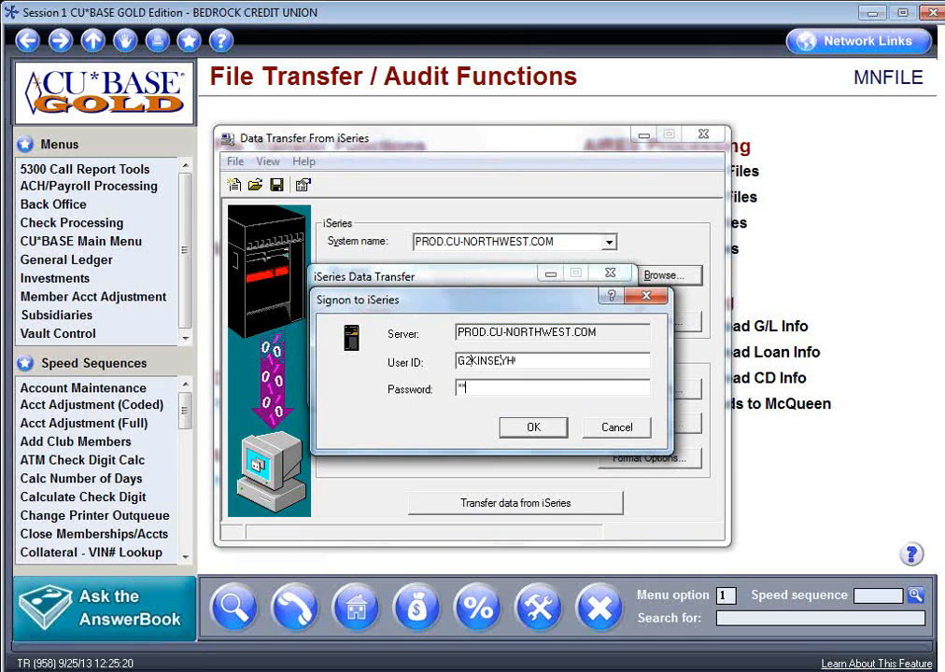
pyautogui.write('*')
pyautogui.press('BackSpace')
pyautogui.press('BackSpace')
pyautogui.press('BackSpace')
pyautogui.press('BackSpace')
pyautogui.press('BackSpace')
pyautogui.press('BackSpace')
pyautogui.press('BackSpace')
pyautogui.write('*******')
pyautogui.press('Return')
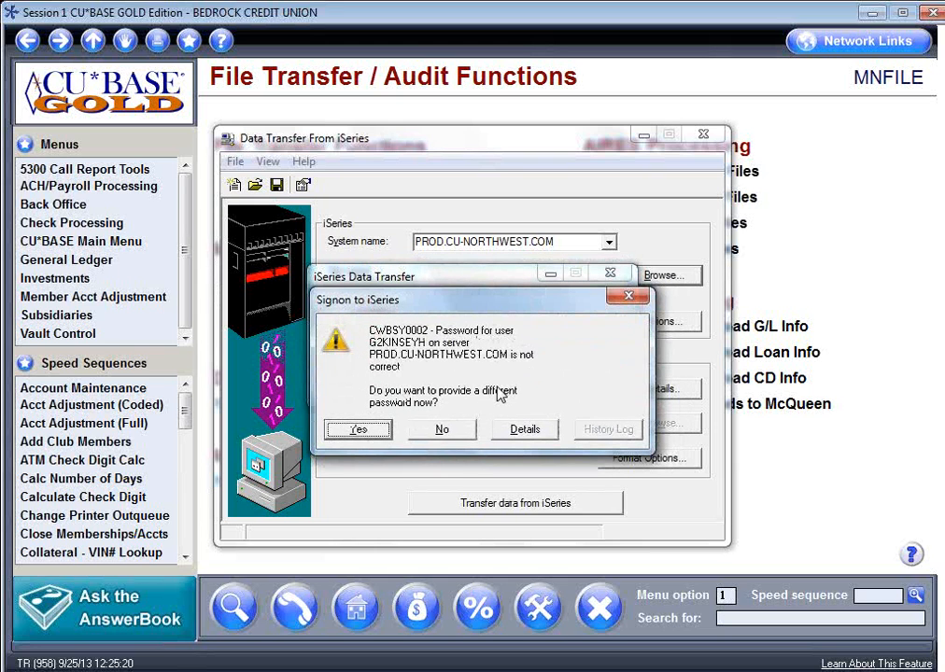
pyautogui.click(629, 298)
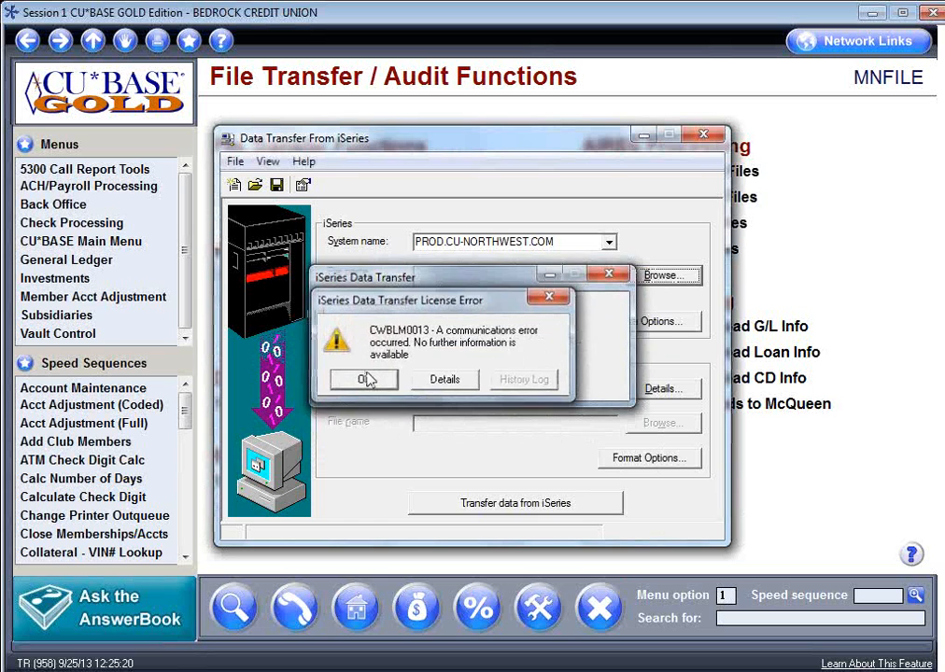
pyautogui.click(367, 378)
# Browse again and re-enter the user ID and password to connect to PROD.CU-NORTHWEST.COM.
pyautogui.click(677, 276)
pyautogui.write('G2KINSEYH')
pyautogui.press('Tab')
pyautogui.write('********')
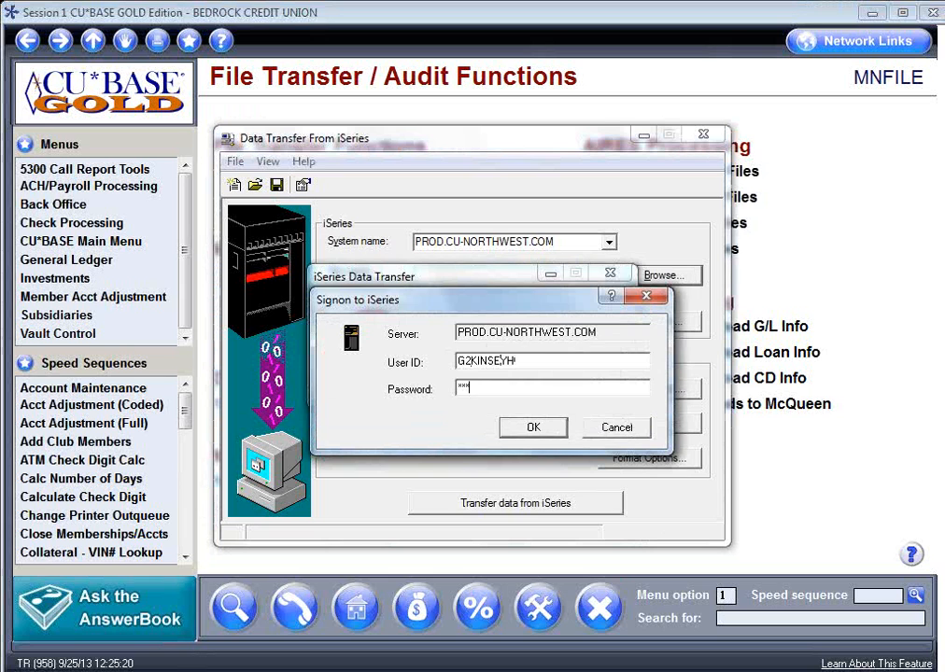
pyautogui.press('Return')
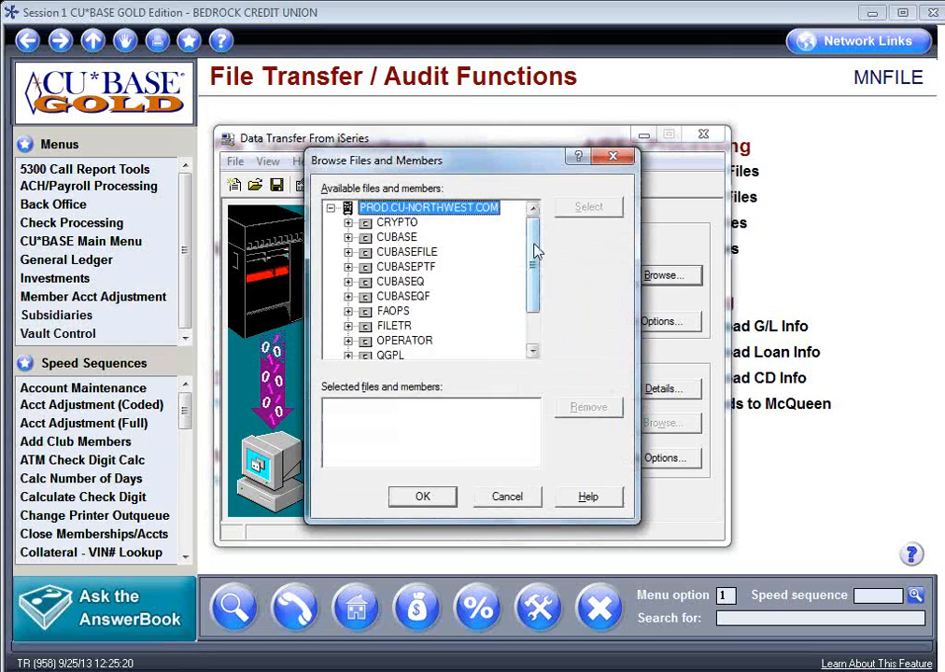
# Expand the FILETR library and scroll through its members, then close the browser without selecting anything.
pyautogui.moveTo(536, 252); pyautogui.dragTo(536, 277)
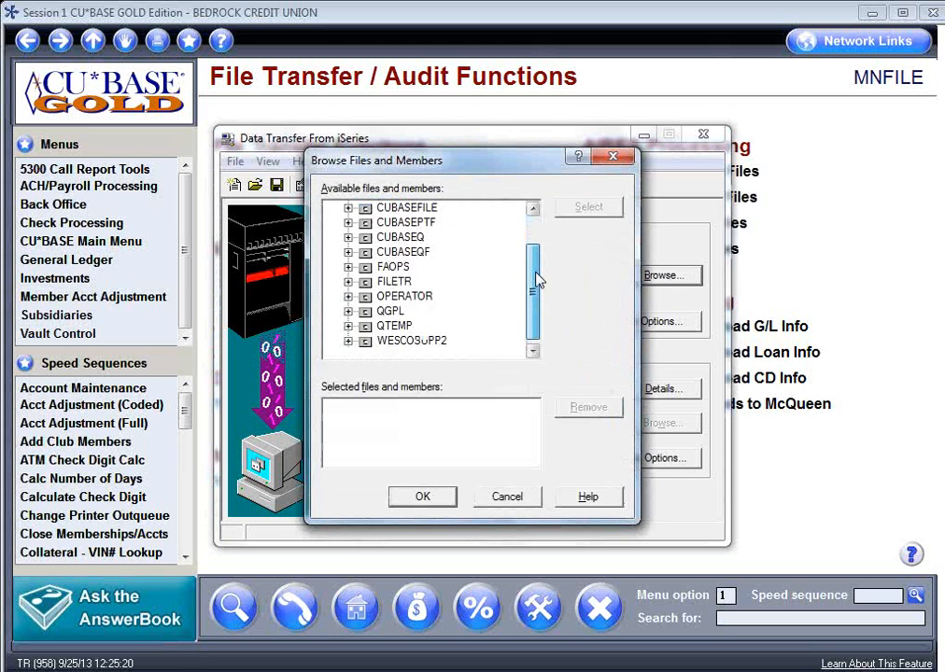
pyautogui.click(347, 281)
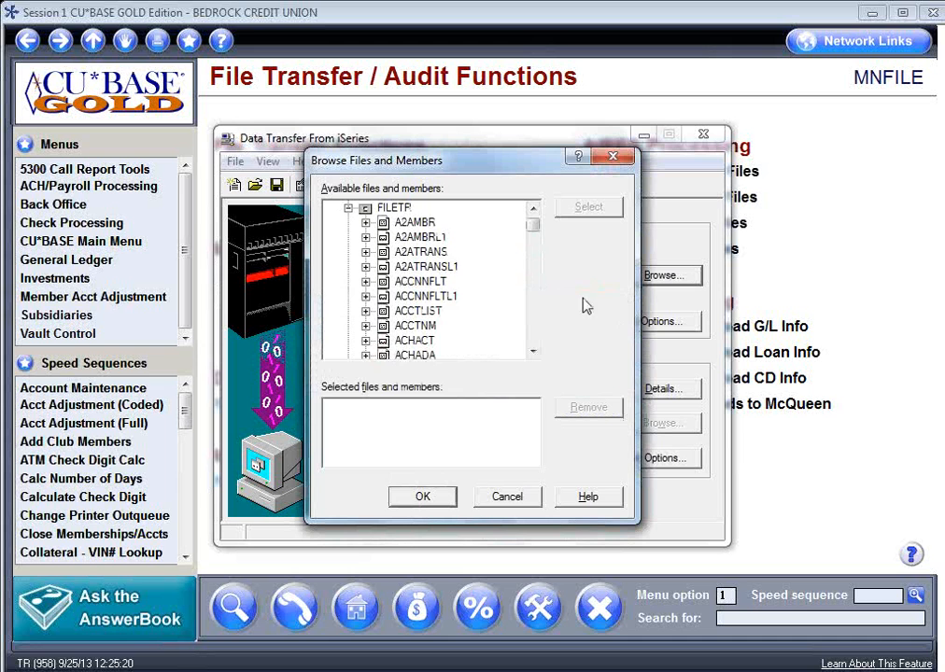
pyautogui.moveTo(538, 232); pyautogui.dragTo(551, 347)
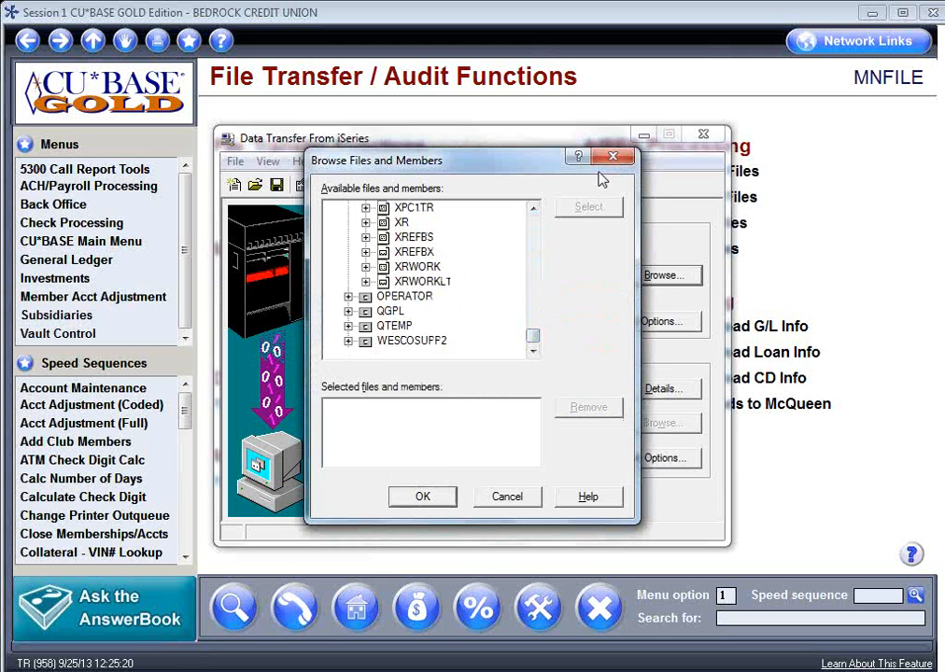
pyautogui.moveTo(536, 340); pyautogui.dragTo(531, 214)
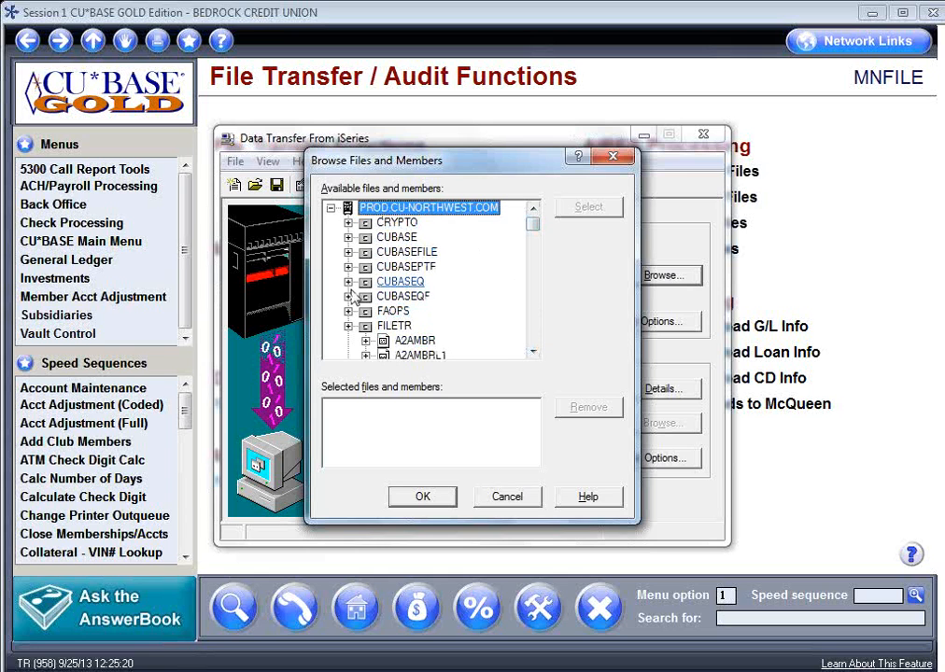
pyautogui.click(613, 157)
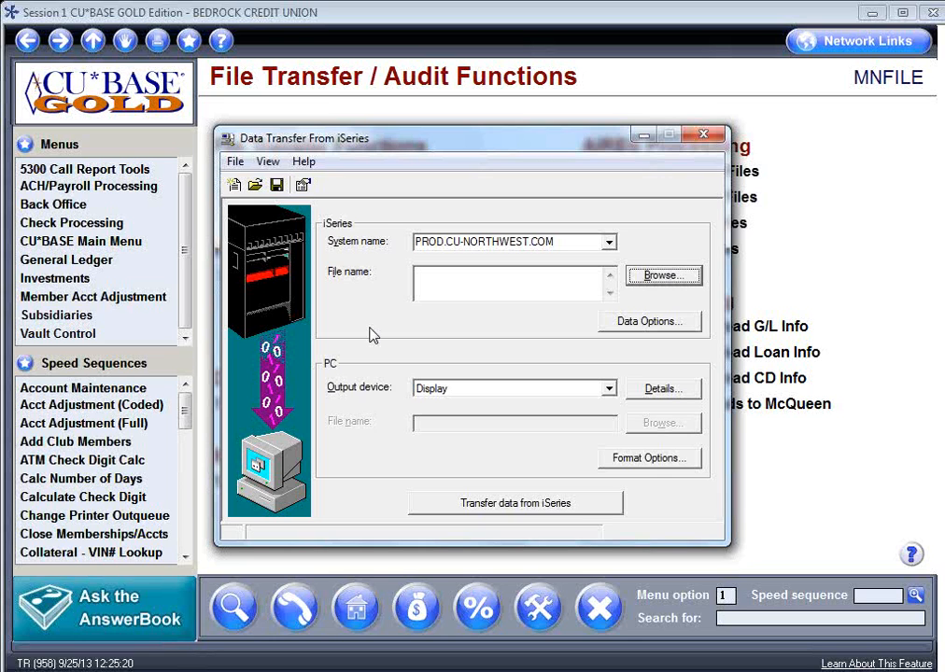
# Enter QUERYTR/MAILINGKJR as the iSeries file name.
pyautogui.click(448, 290)
pyautogui.write("QUERYTR'")
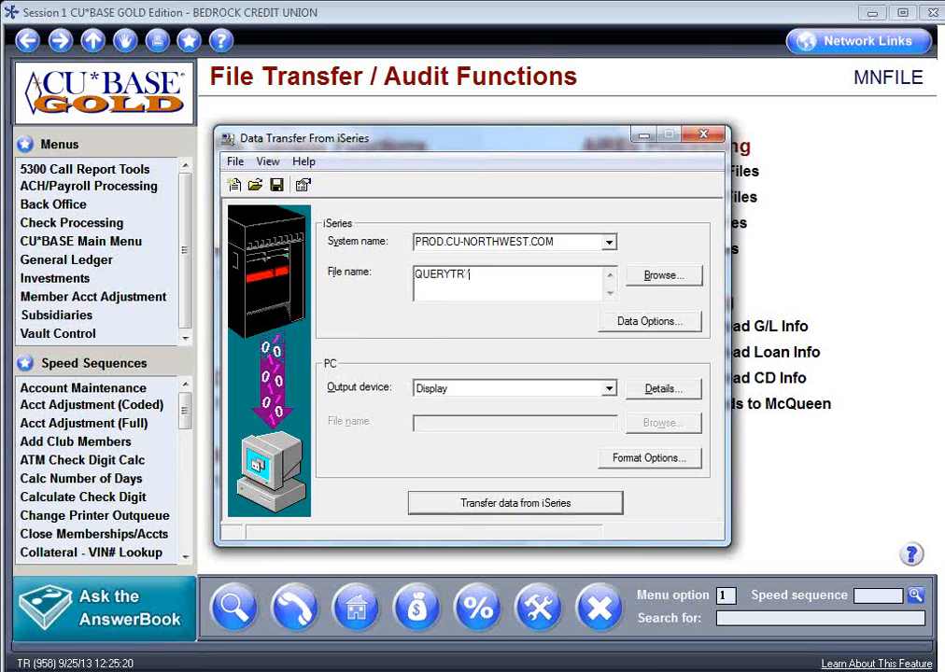
pyautogui.write('MAILINGKJR')
pyautogui.press('Tab')
pyautogui.press('Tab')
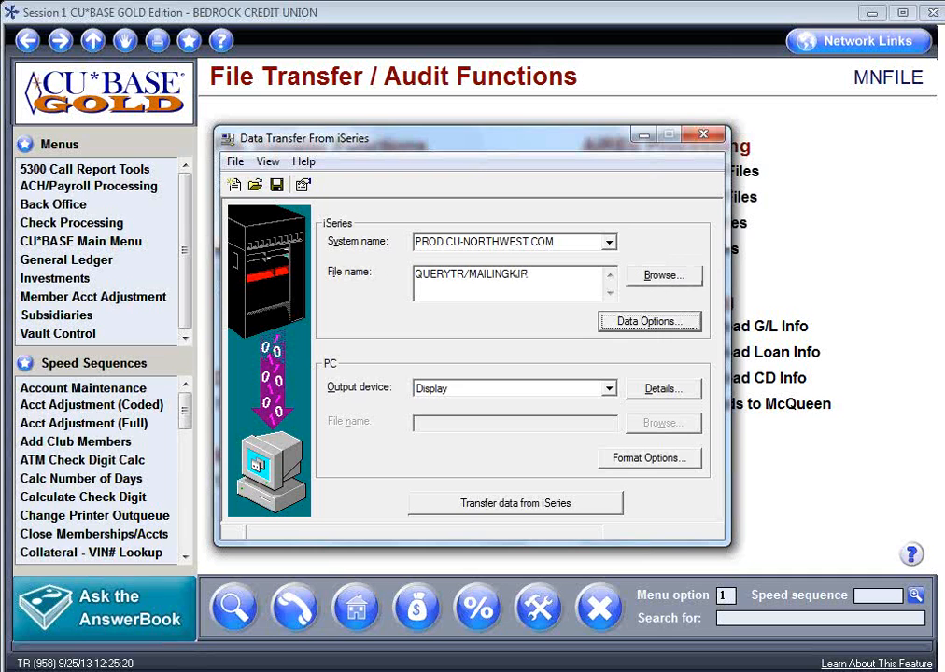
pyautogui.press('Tab')
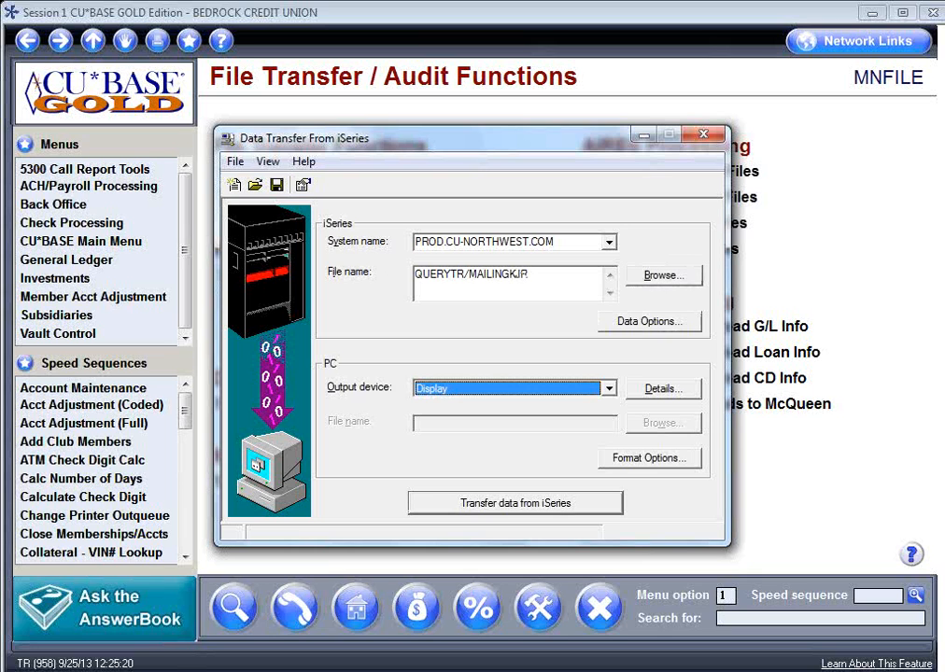
# Set the output device to File with PC file name C:\mailingkjh1.
pyautogui.click(480, 390)
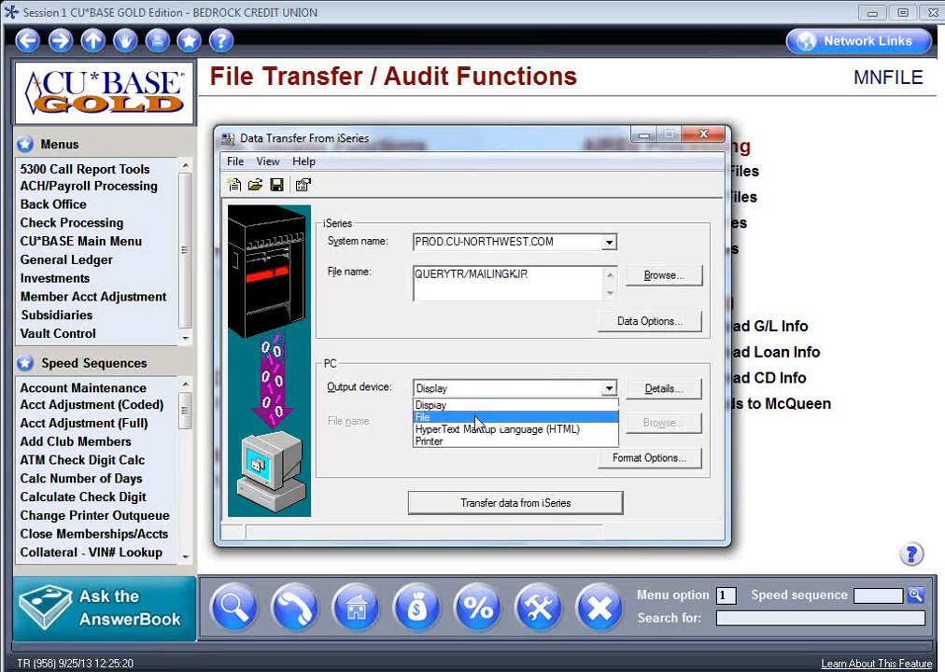
pyautogui.click(474, 417)
pyautogui.click(478, 423)
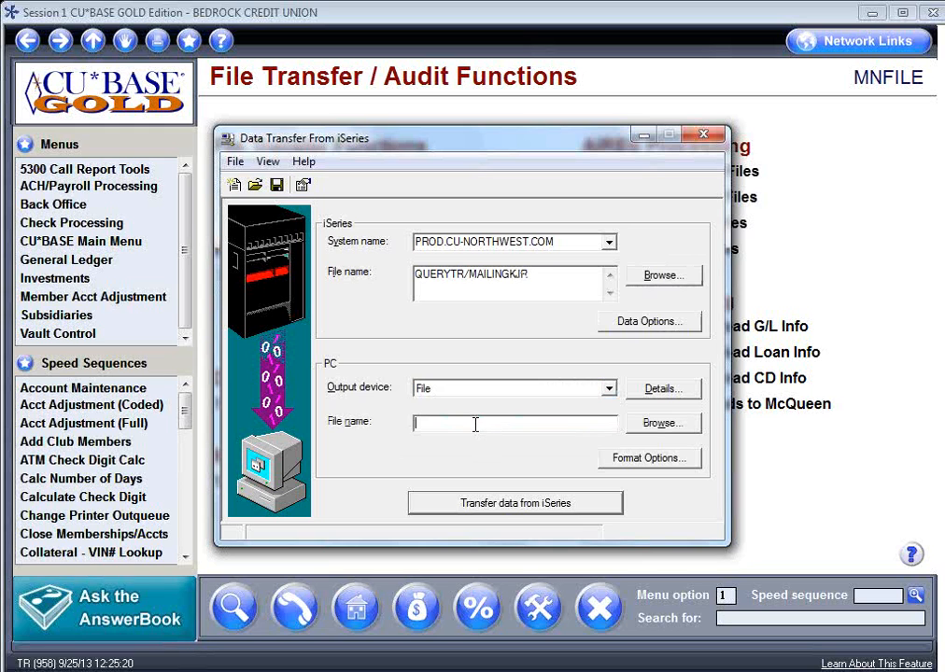
pyautogui.write('C:')
pyautogui.write('\\mailingkjh1')
# Enable Convert CCSID 65535 on the transfer's Conversions properties and apply it.
pyautogui.click(304, 186)
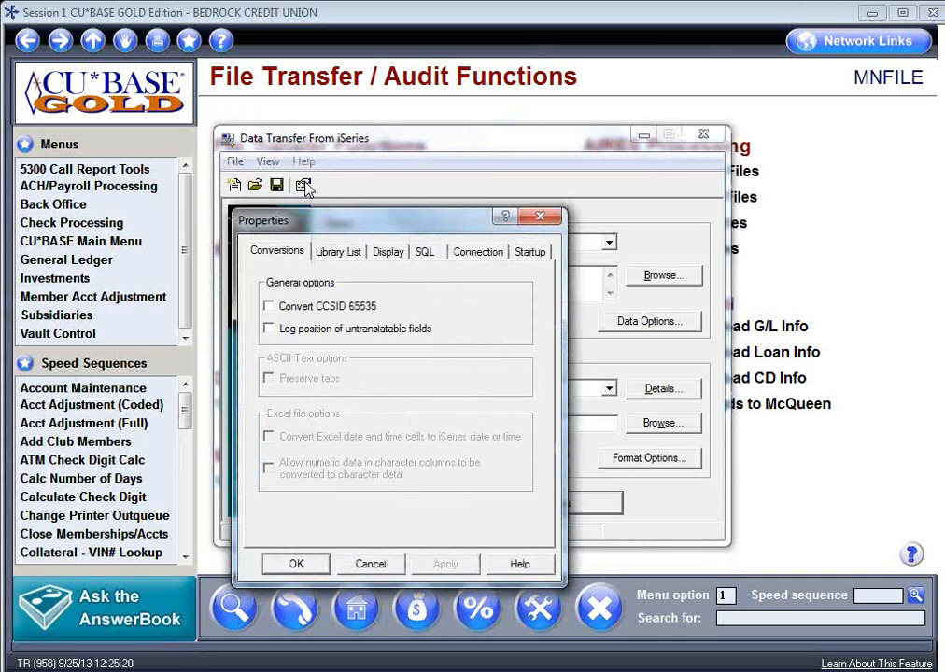
pyautogui.moveTo(386, 226); pyautogui.dragTo(437, 166)
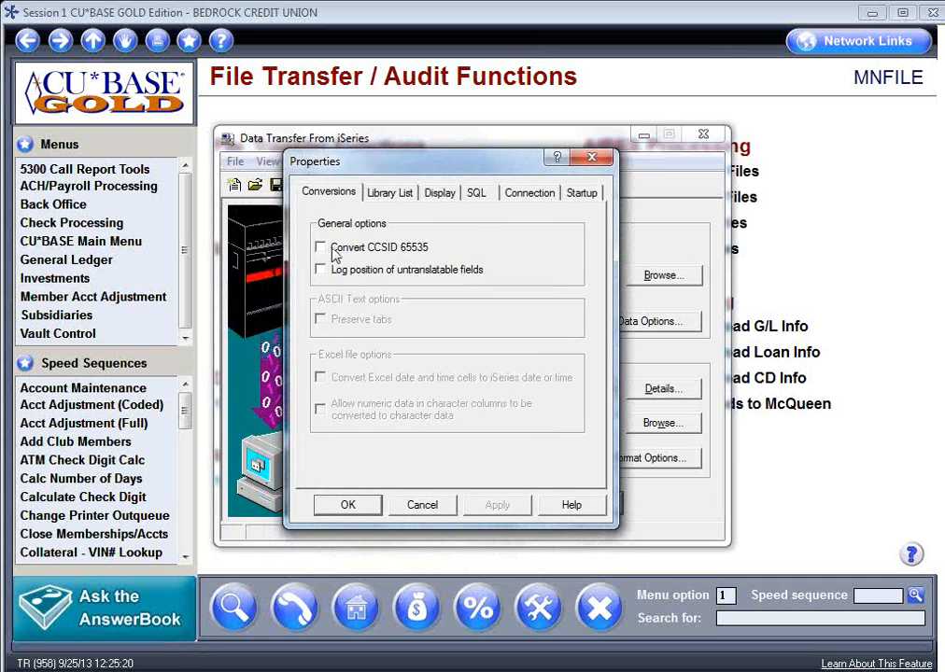
pyautogui.click(321, 248)
pyautogui.click(491, 505)
pyautogui.click(350, 505)
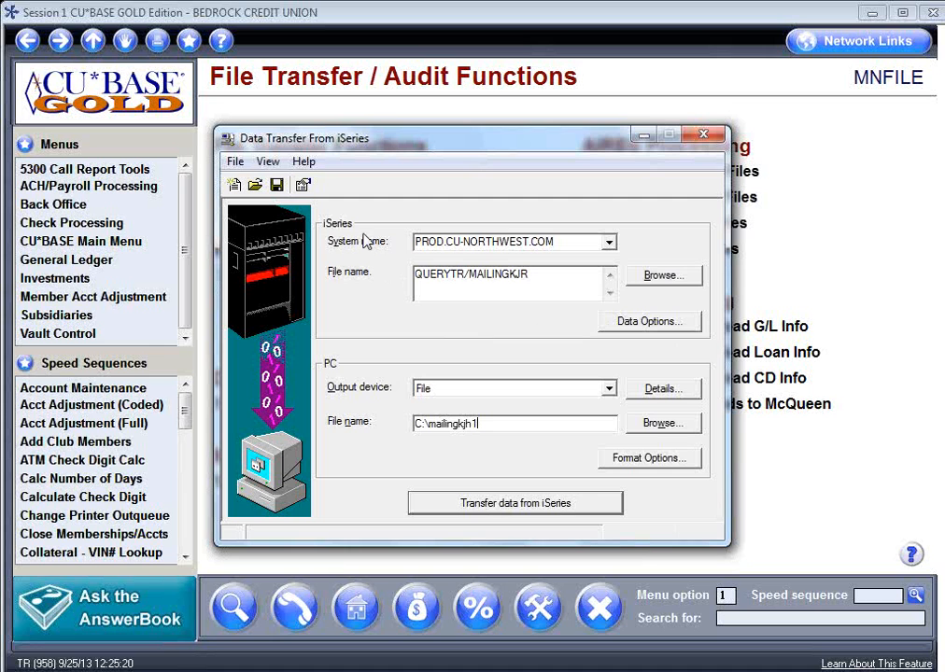
# Save the transfer request as a .dtf file named Mailing Download on the Desktop.
pyautogui.click(235, 161)
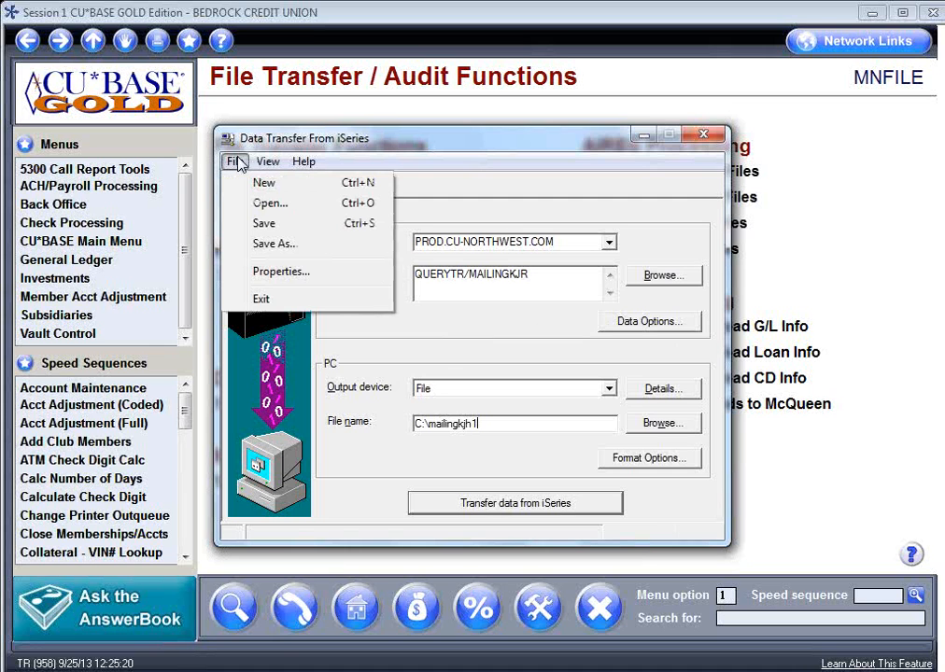
pyautogui.click(252, 222)
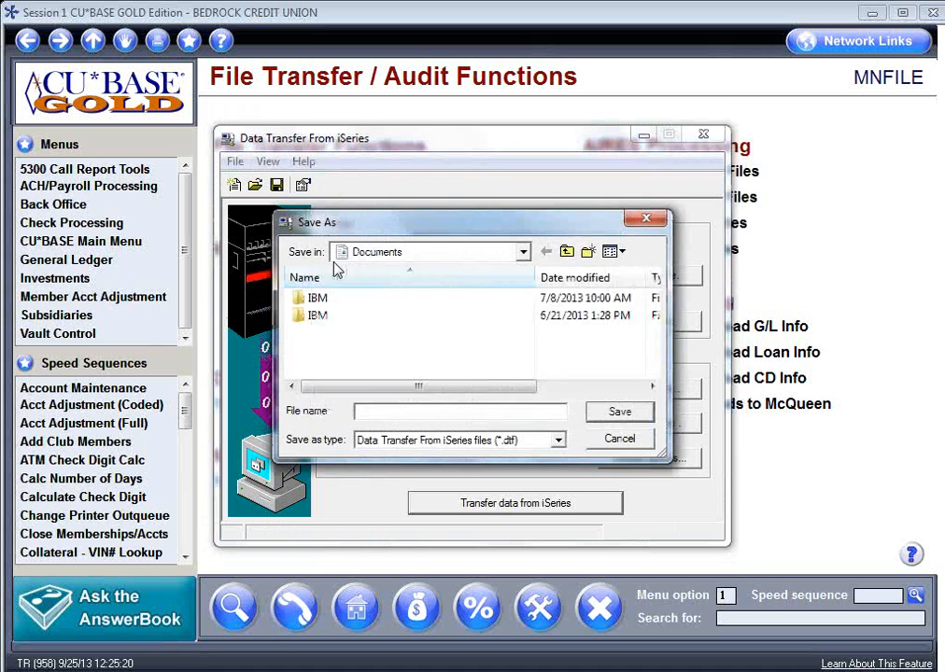
pyautogui.click(438, 444)
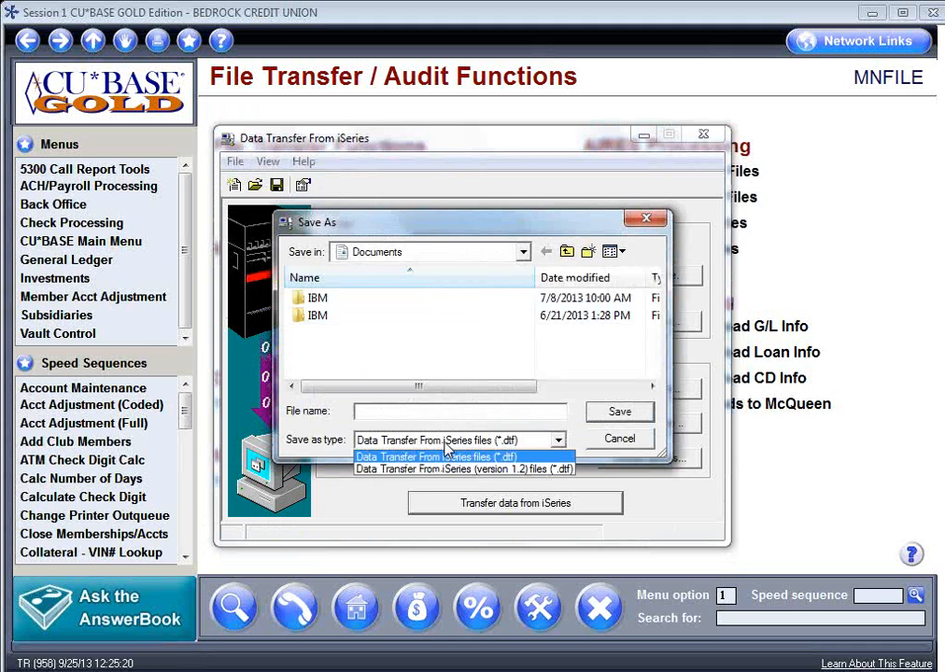
pyautogui.click(438, 454)
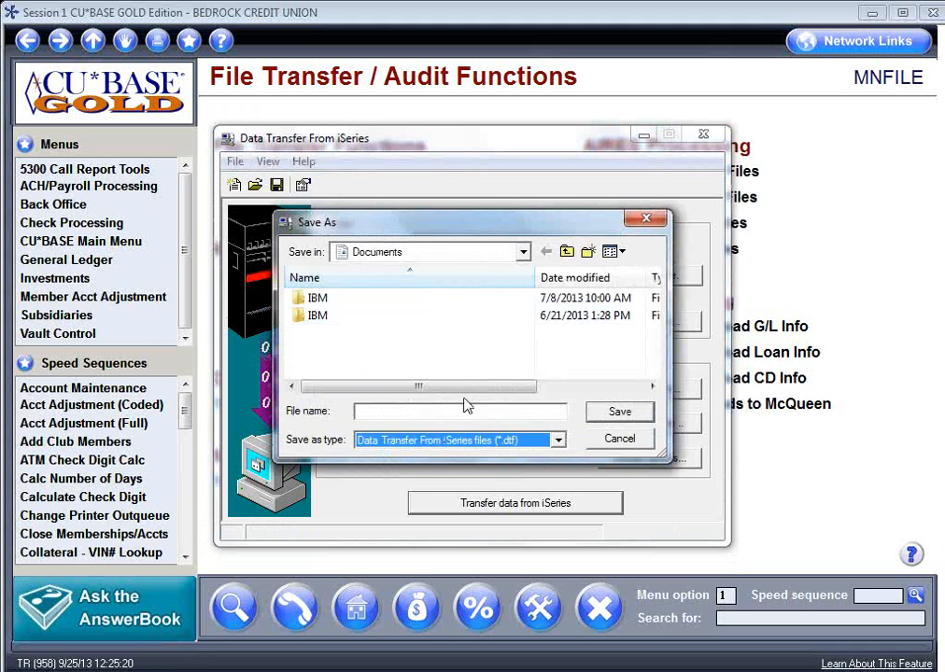
pyautogui.click(440, 256)
pyautogui.click(411, 272)
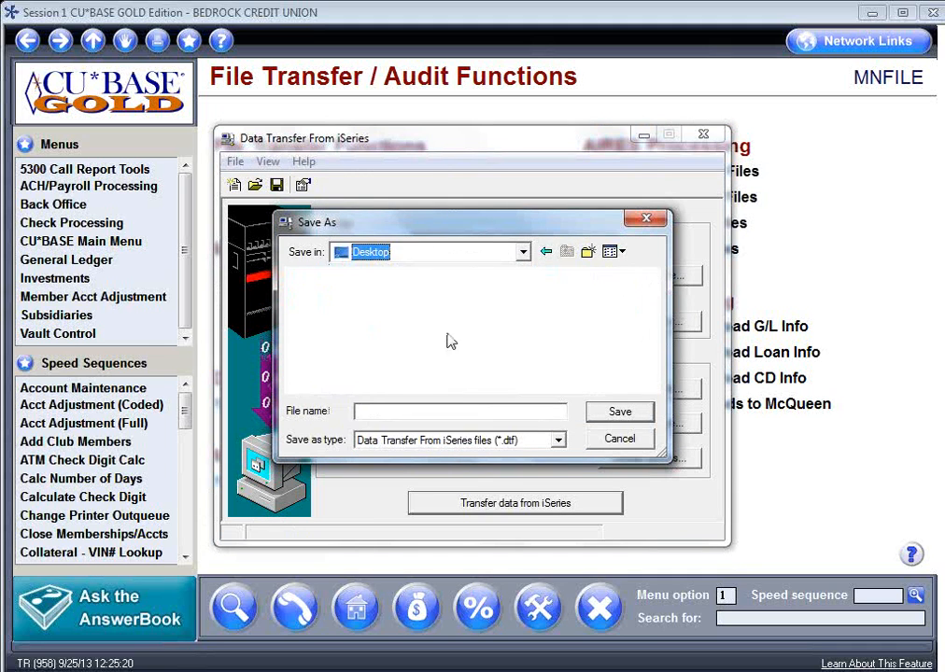
pyautogui.click(430, 413)
pyautogui.write('Mainlin')
pyautogui.write('ing Downloan')
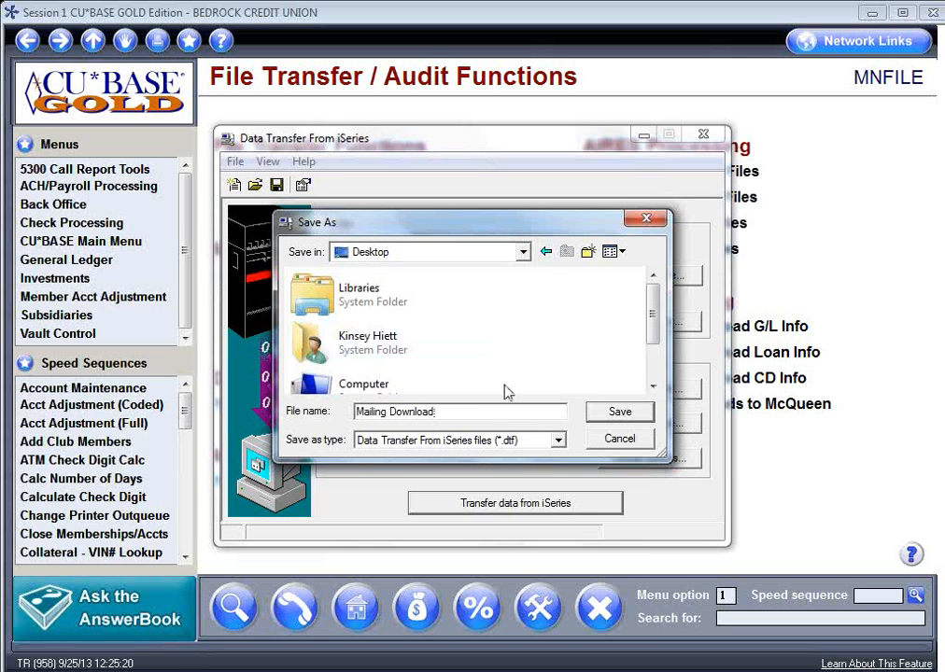
pyautogui.click(618, 413)
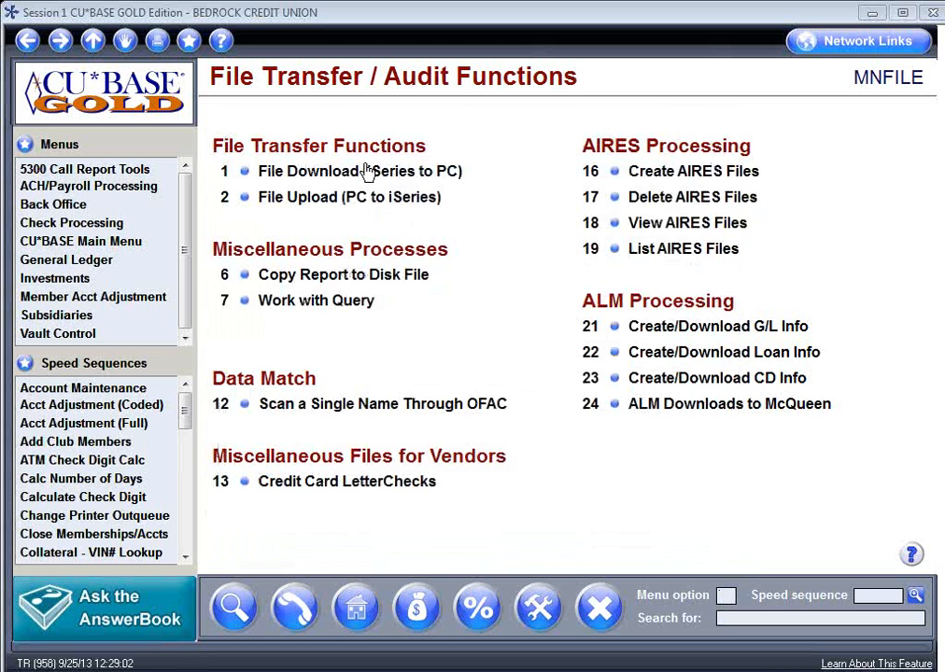
pyautogui.click(367, 172)
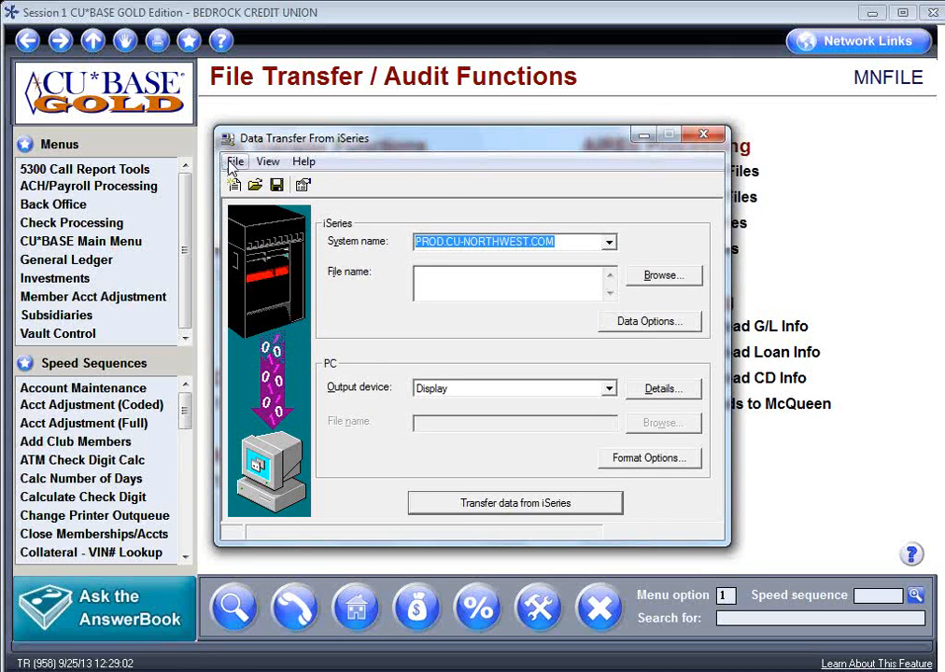
# Open Mailing Download.dtf from the Desktop, restoring QUERYTR/MAILINGKJR to C:\mailingkjh1.
pyautogui.click(234, 162)
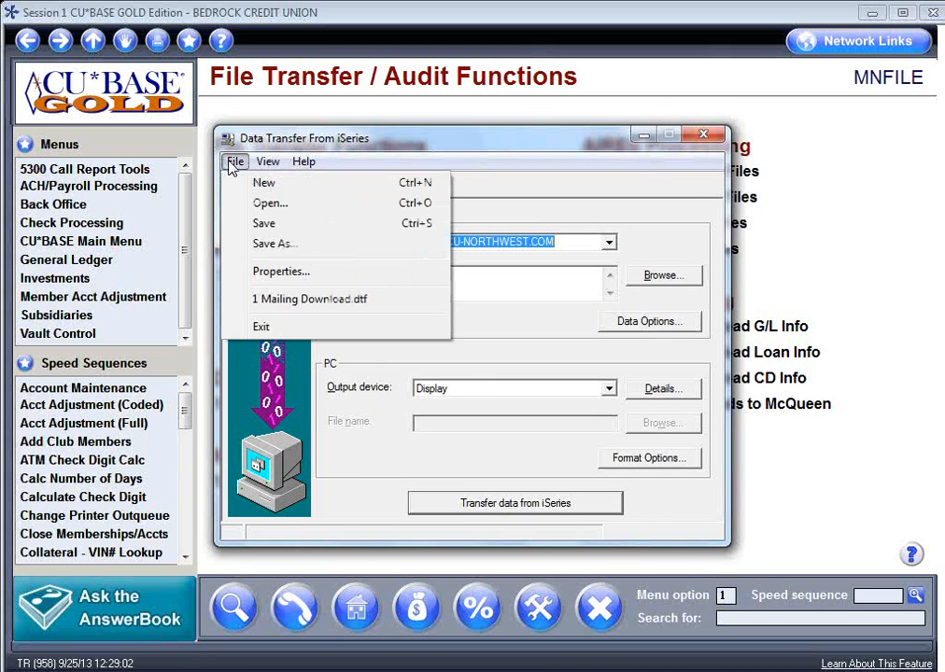
pyautogui.click(273, 204)
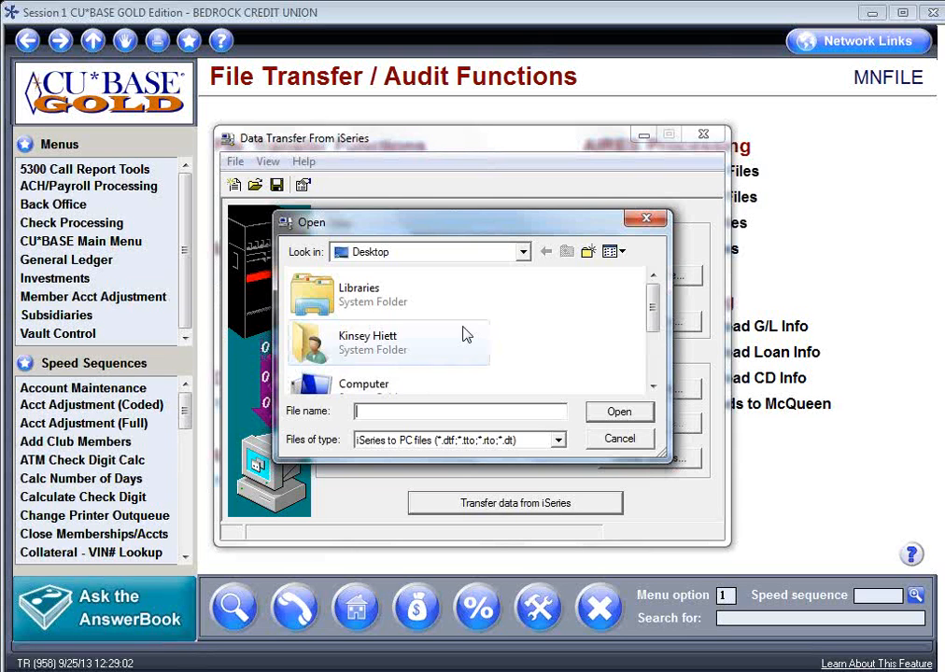
pyautogui.moveTo(655, 307); pyautogui.dragTo(661, 366)
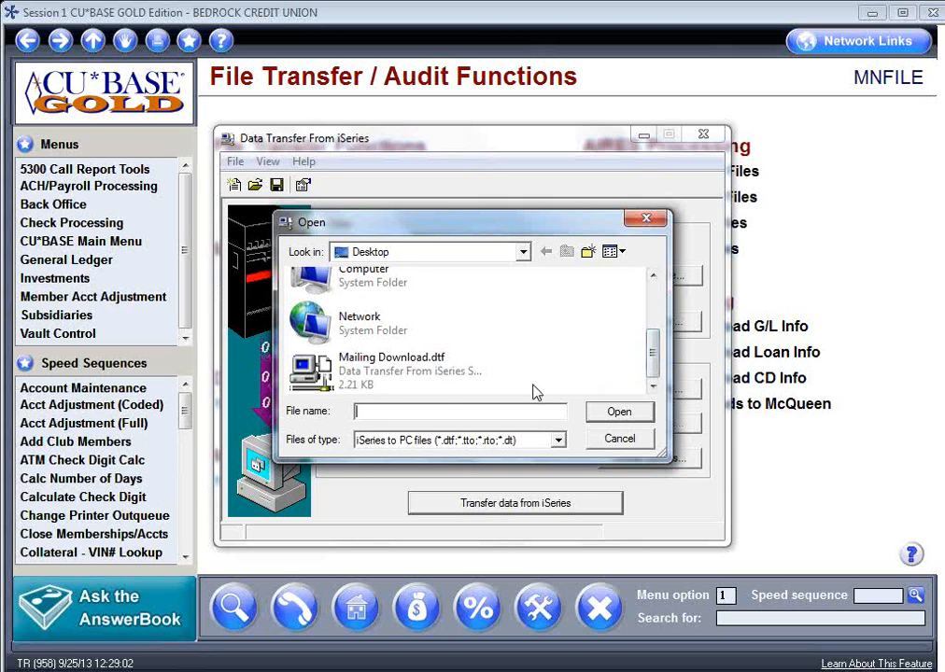
pyautogui.click(380, 375)
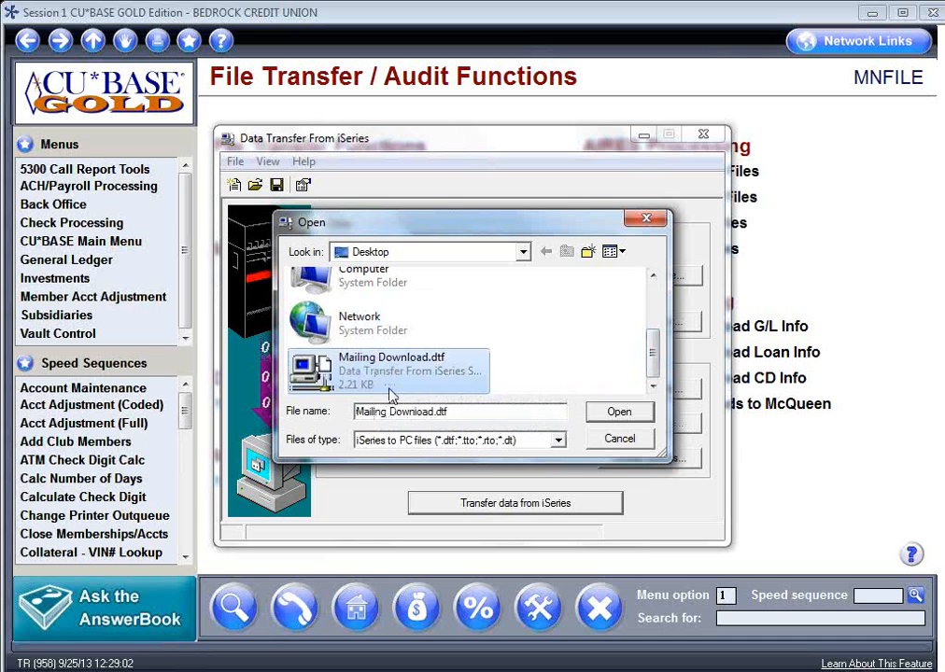
pyautogui.click(620, 414)
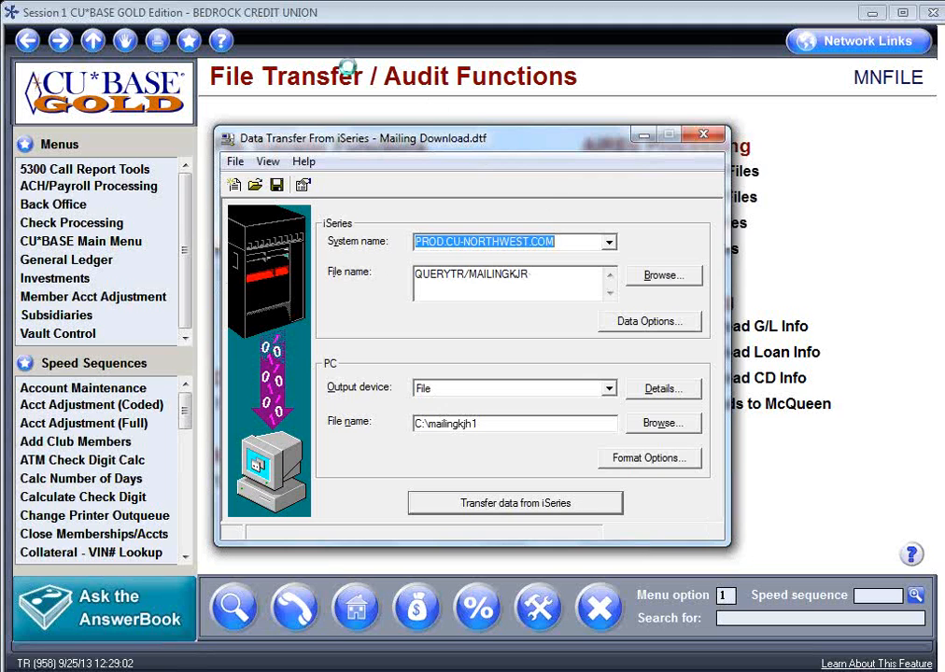
# Sign on and run the transfer, then dismiss error CWBTF0040 that the library/file doesn't exist.
pyautogui.click(521, 504)
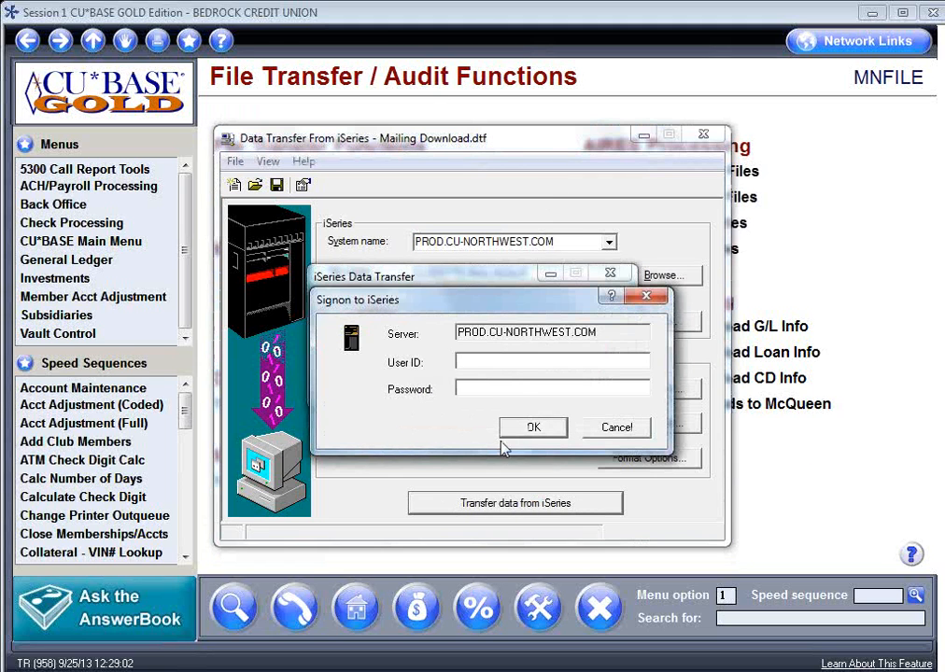
pyautogui.write('G2KINSEYH')
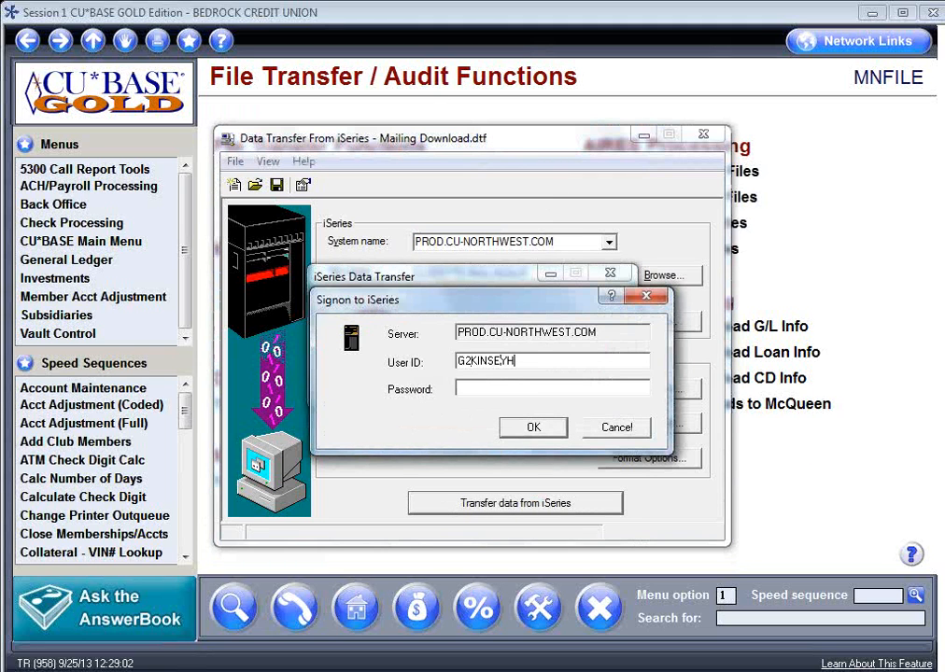
pyautogui.write('*****')
pyautogui.press('Return')
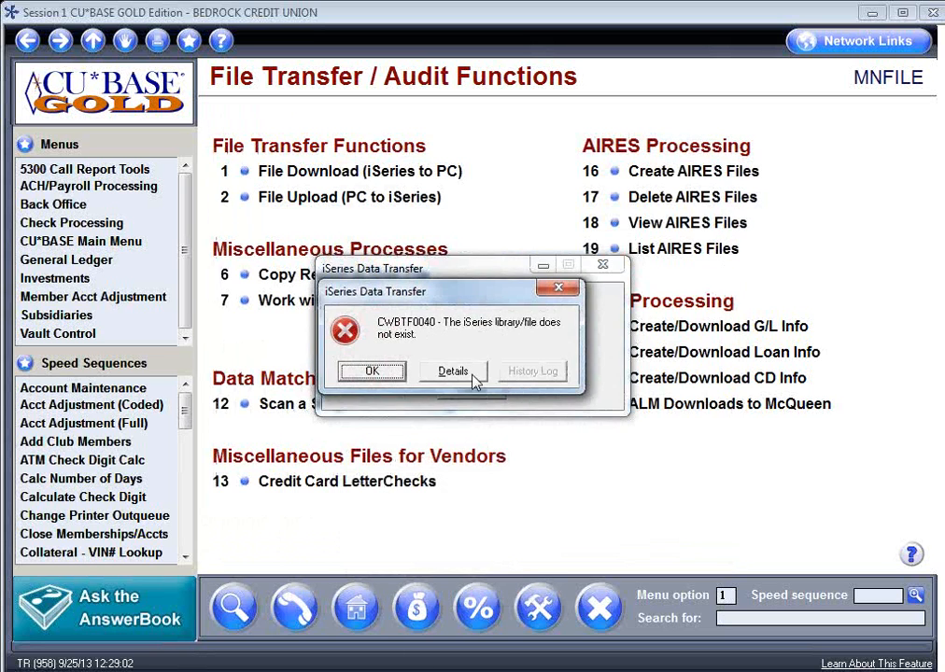
pyautogui.click(362, 370)
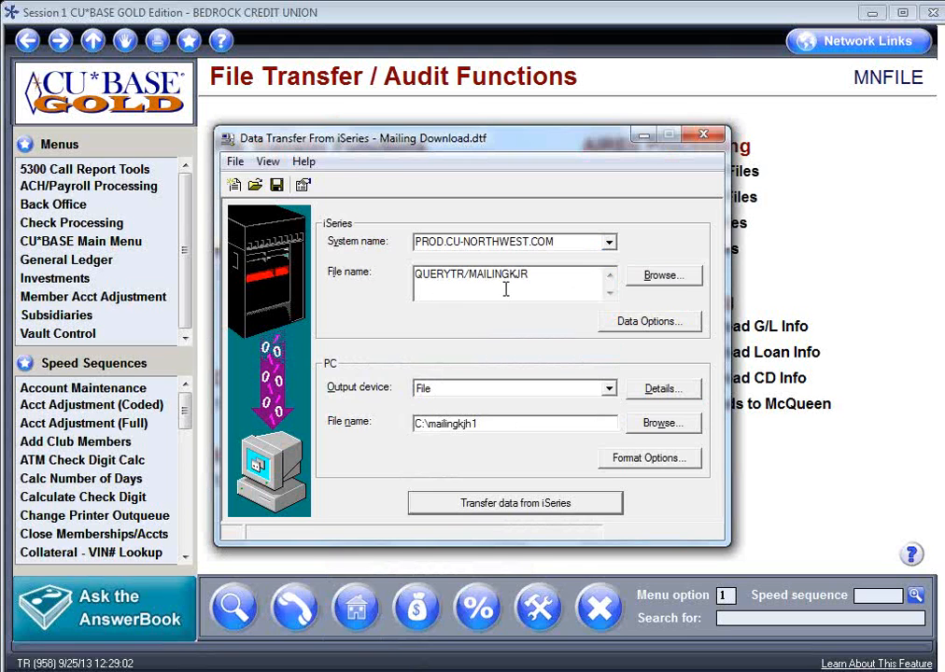
# Correct the file to QUERYTR/MAILINGKJH, download its 1250 rows, and close without saving the request.
pyautogui.write('H')
pyautogui.click(520, 504)
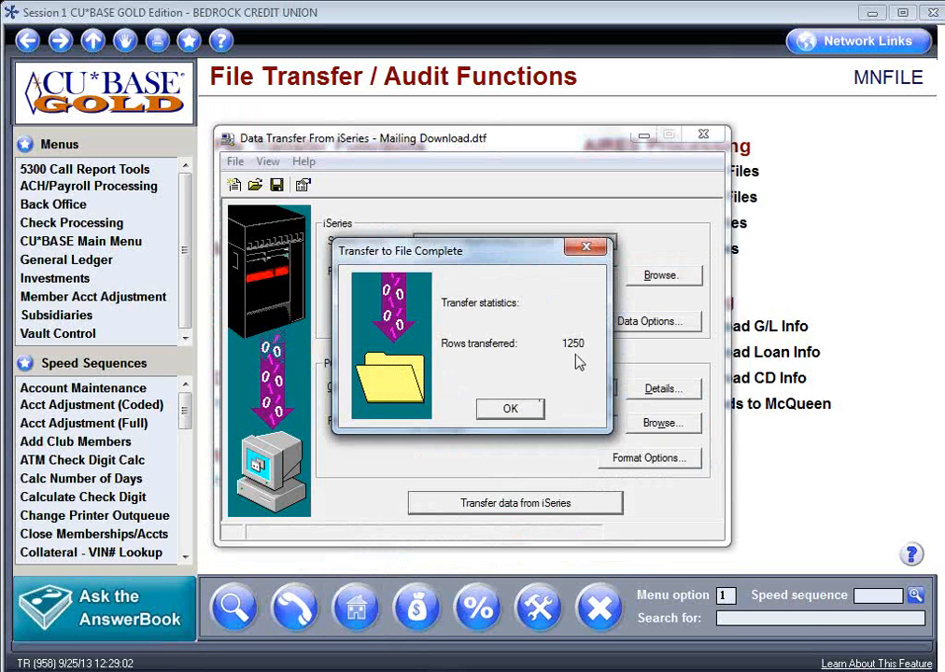
pyautogui.click(536, 407)
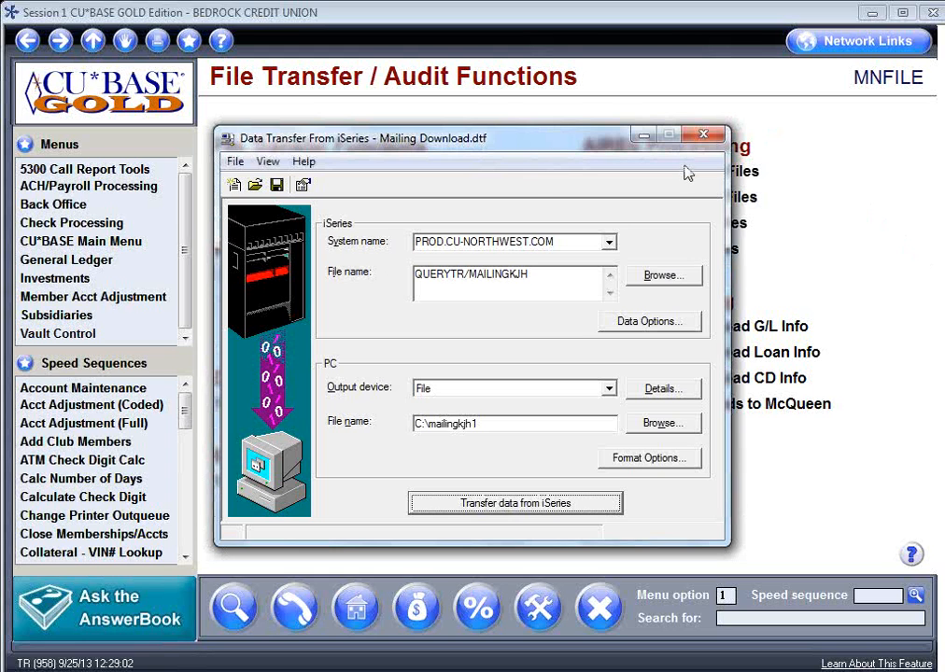
pyautogui.click(708, 137)
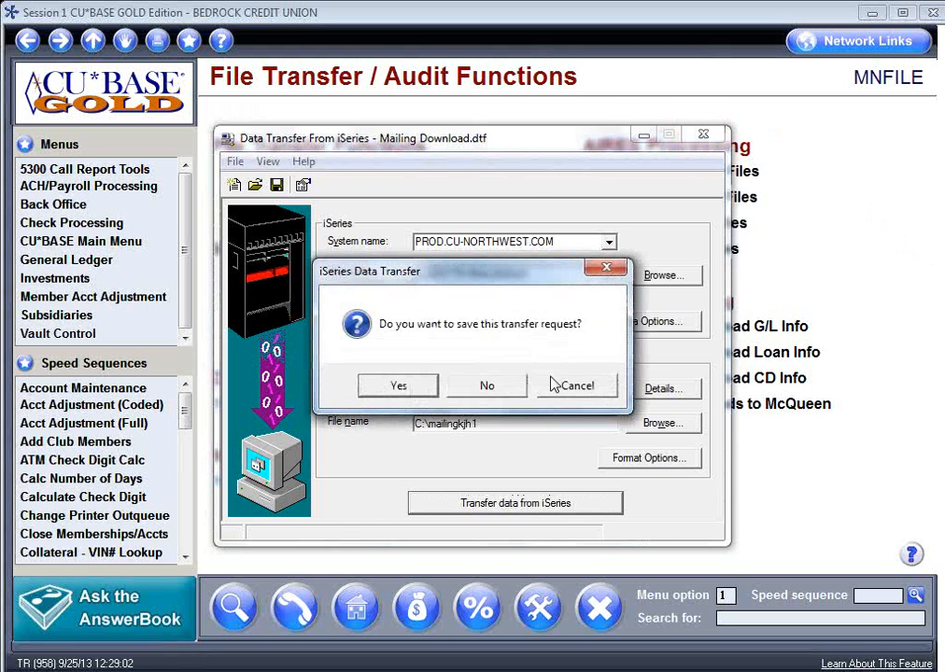
pyautogui.click(487, 394)
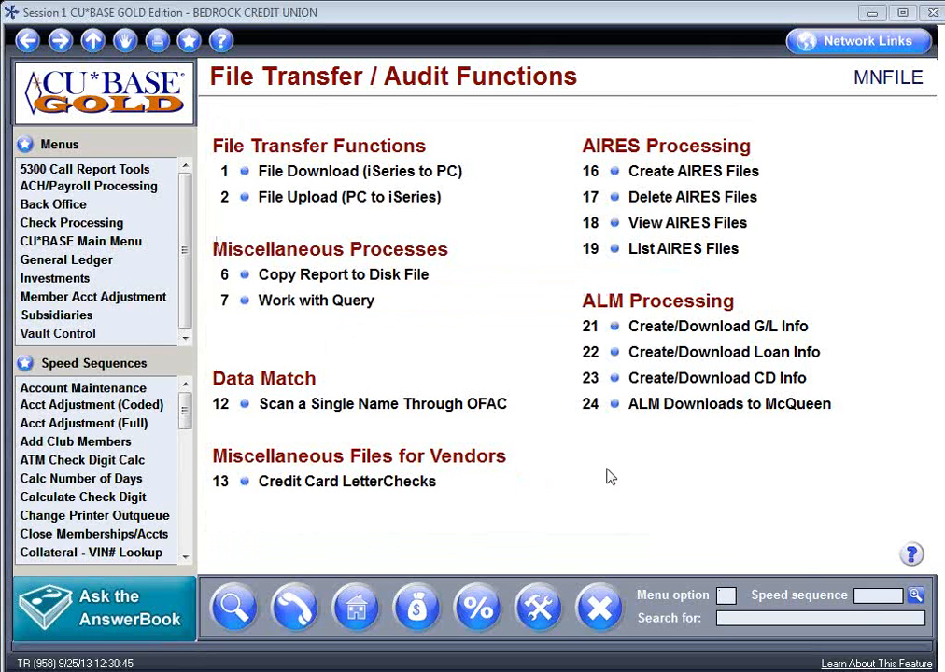
# Use speed sequence mnprtc to open option 5 List Generator and advance past open-memberships selection.
pyautogui.click(863, 597)
pyautogui.write('mnprtc')
pyautogui.press('Return')
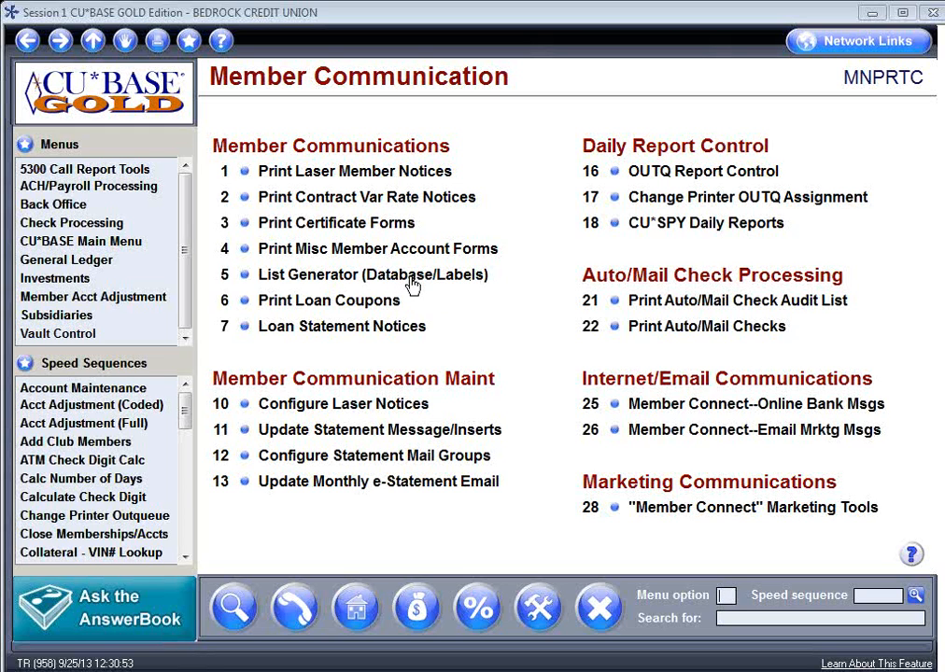
pyautogui.click(467, 276)
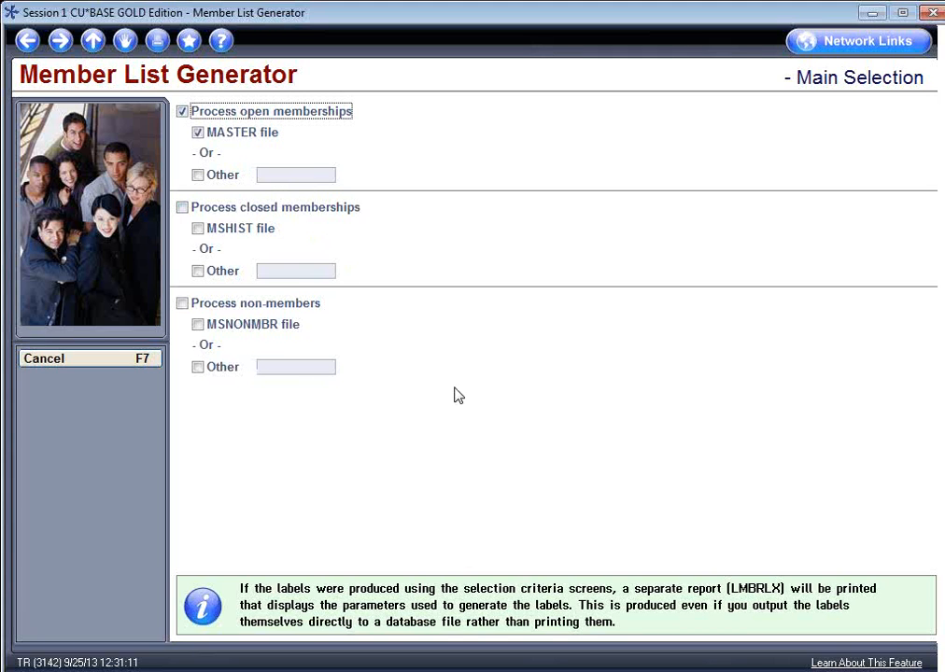
pyautogui.click(61, 42)
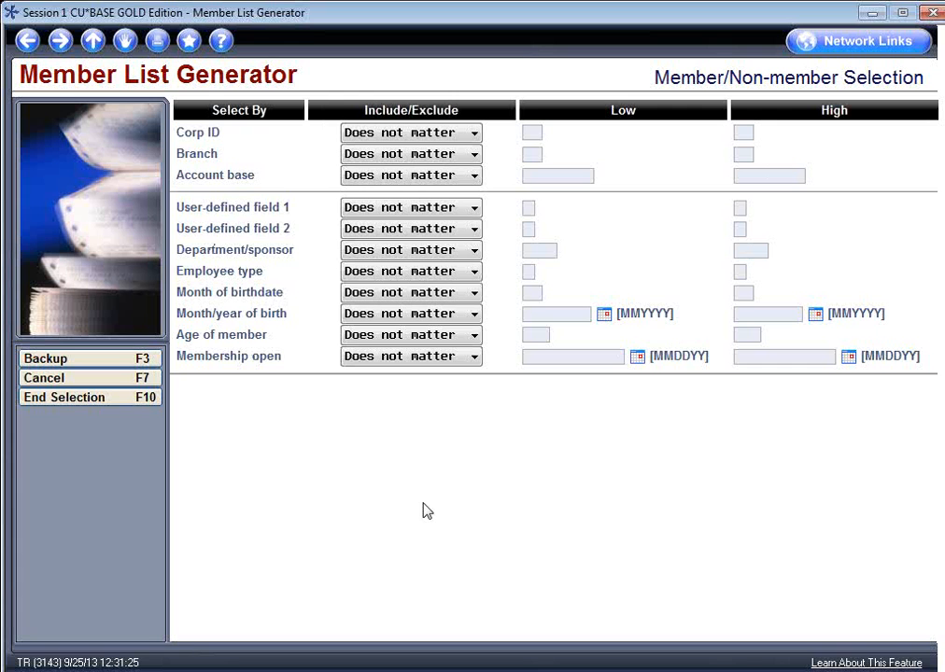
# Page to the accounts-WITHOUT criteria, uncheck Debit card record, and advance to Sort Criteria.
pyautogui.click(63, 41)
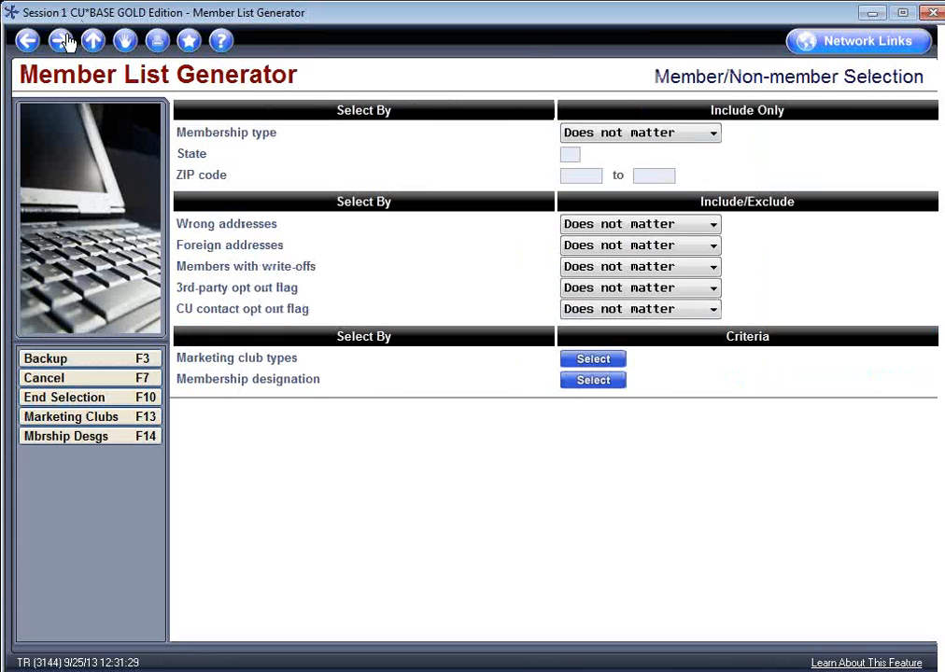
pyautogui.click(63, 41)
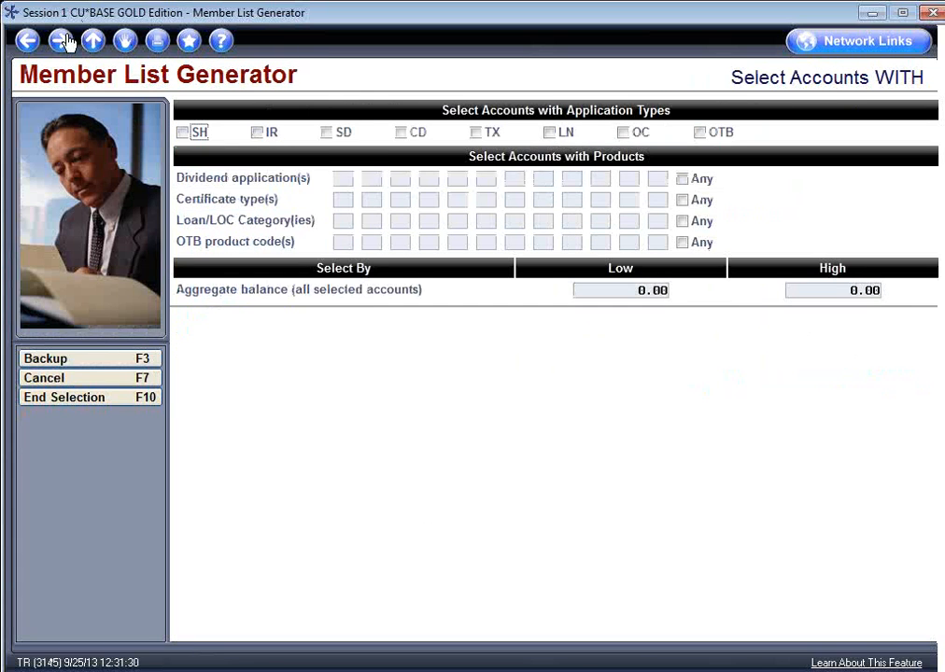
pyautogui.click(26, 43)
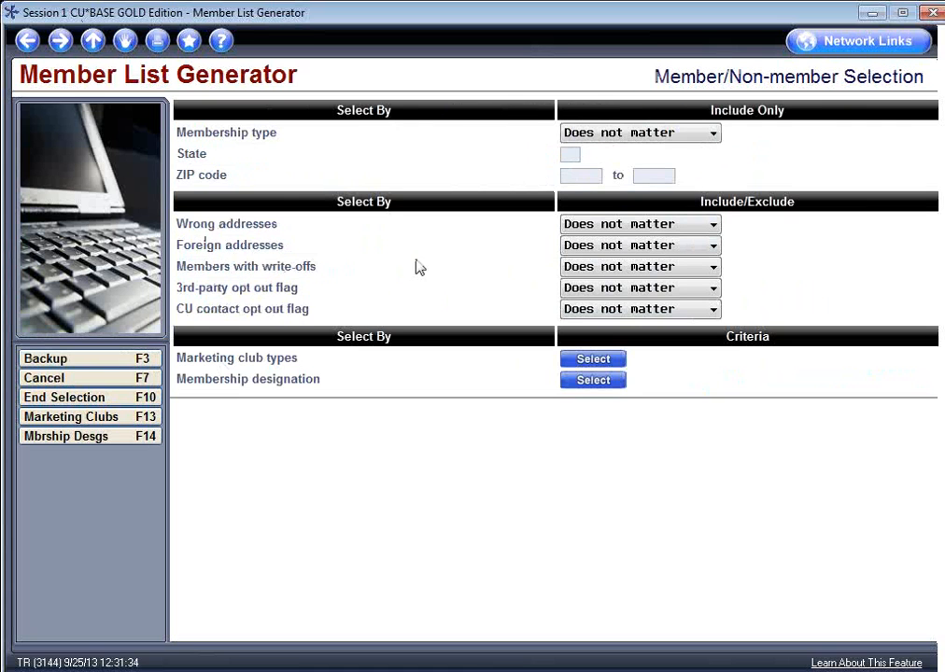
pyautogui.click(62, 41)
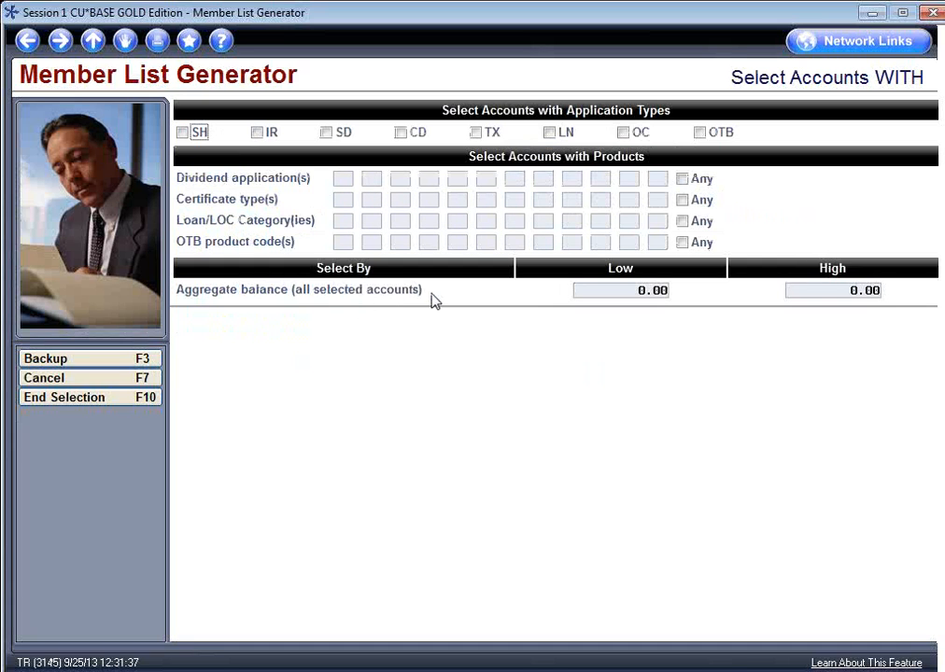
pyautogui.click(65, 44)
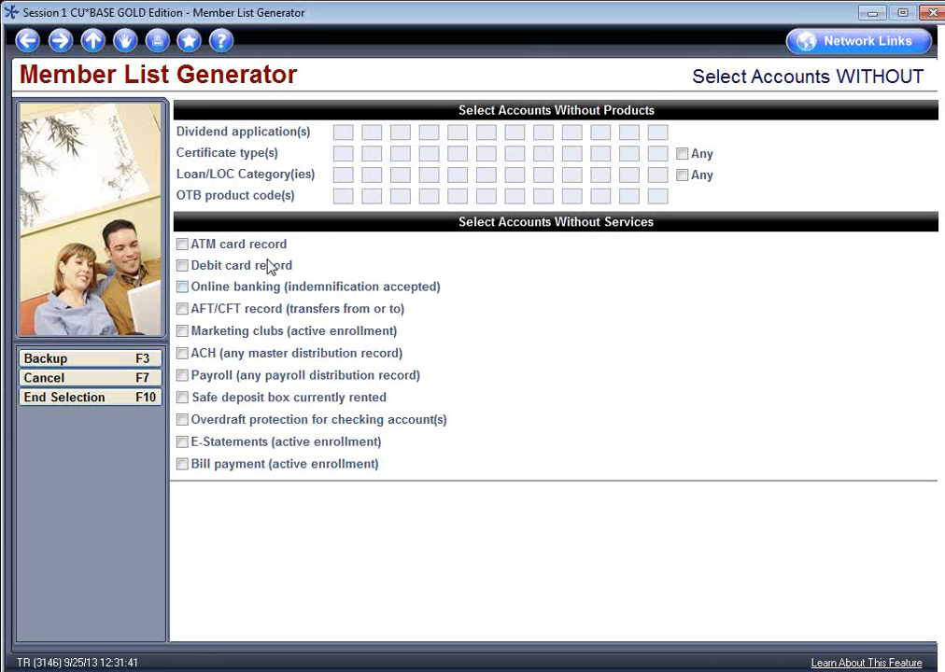
pyautogui.click(182, 268)
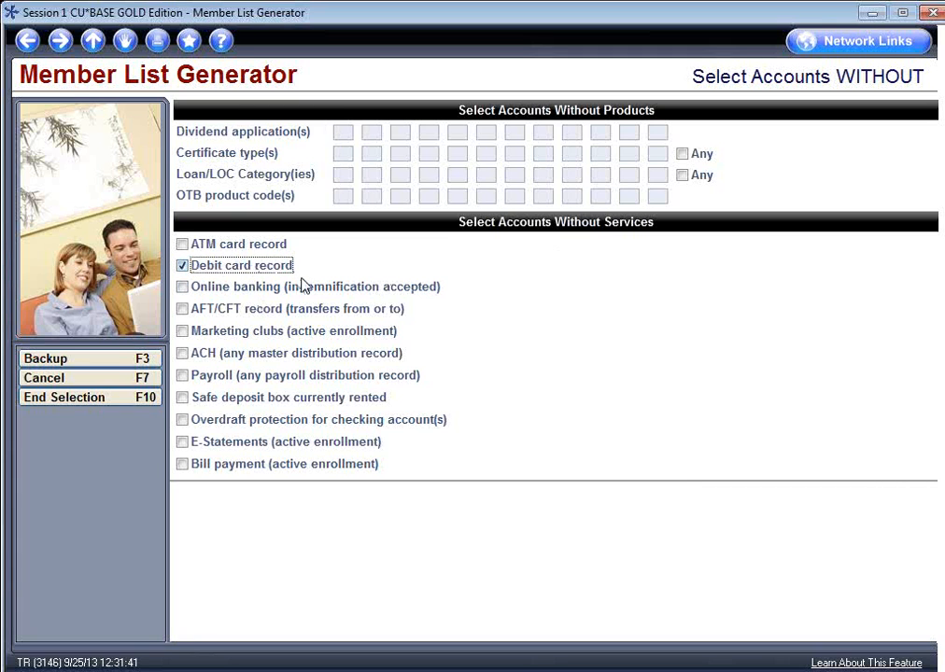
pyautogui.click(183, 266)
pyautogui.click(59, 41)
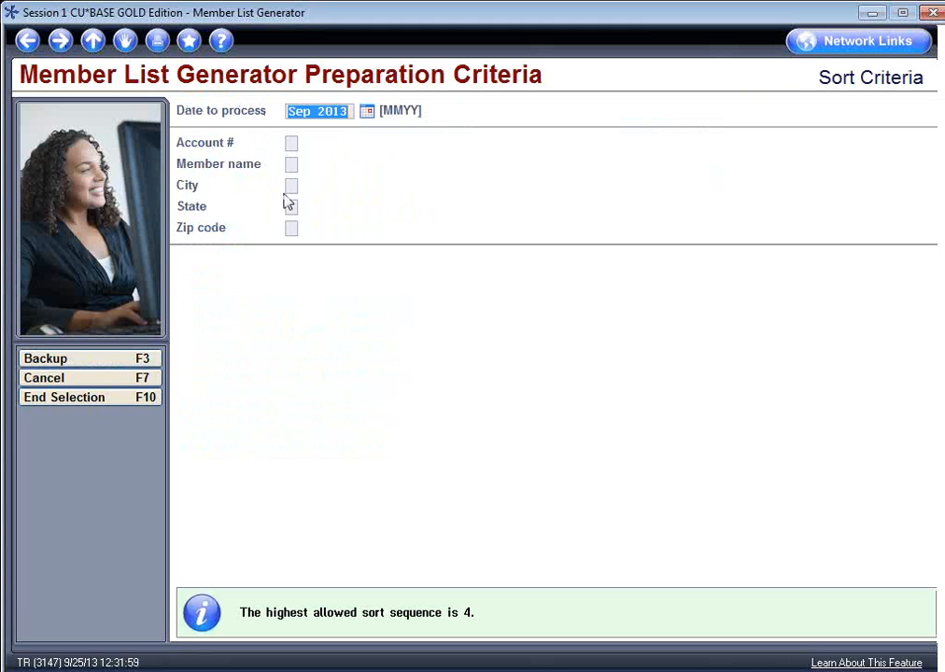
# On the output options screen, name the output database file 'kinsey1'.
pyautogui.click(60, 40)
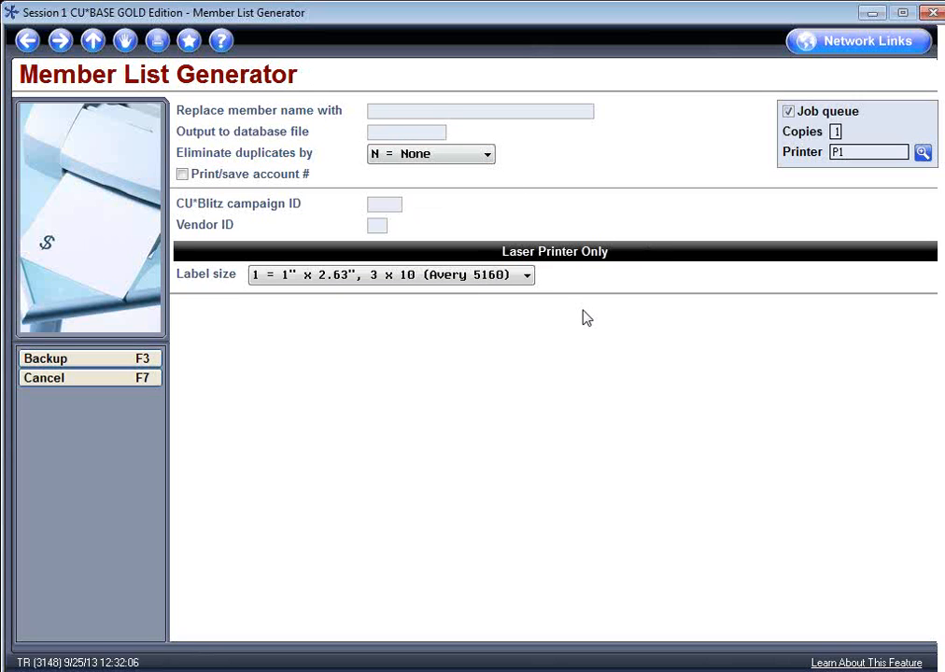
pyautogui.write('kinsy')
pyautogui.press('BackSpace')
pyautogui.write('ey1')
# Set Eliminate duplicates by to S = SSN/TIN.
pyautogui.click(443, 164)
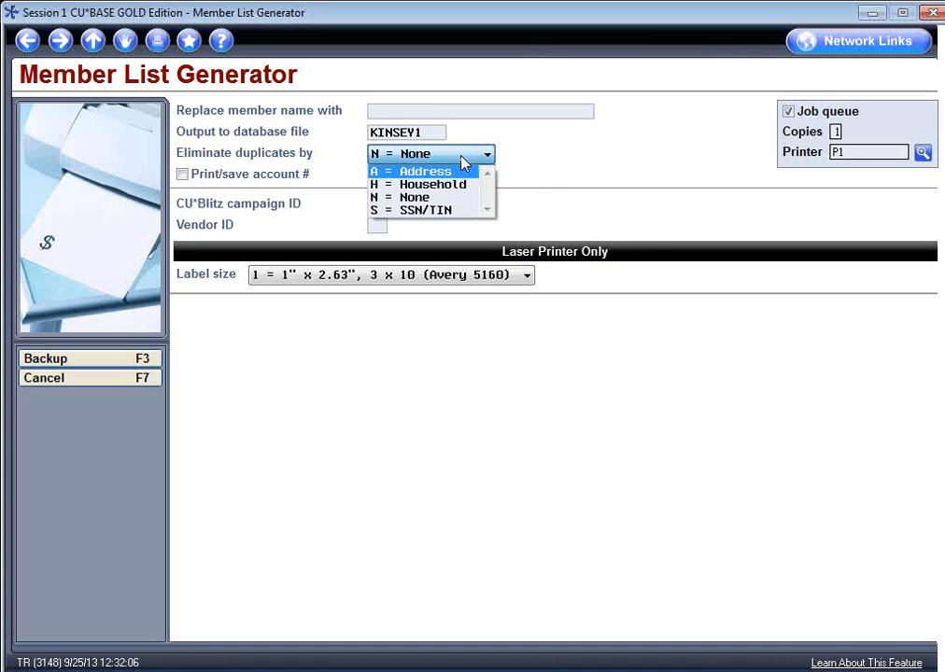
pyautogui.click(432, 155)
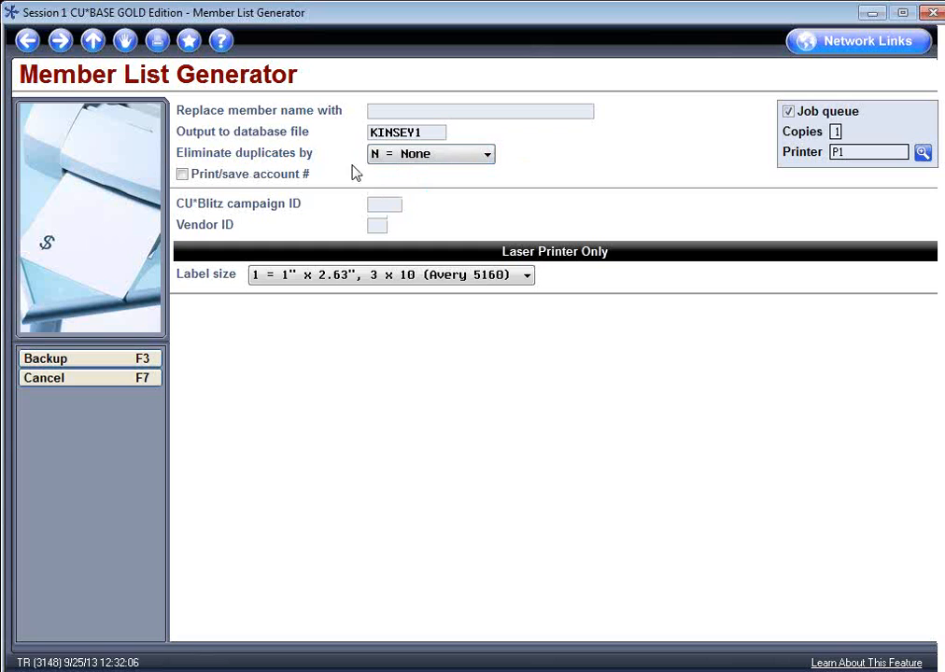
pyautogui.click(425, 156)
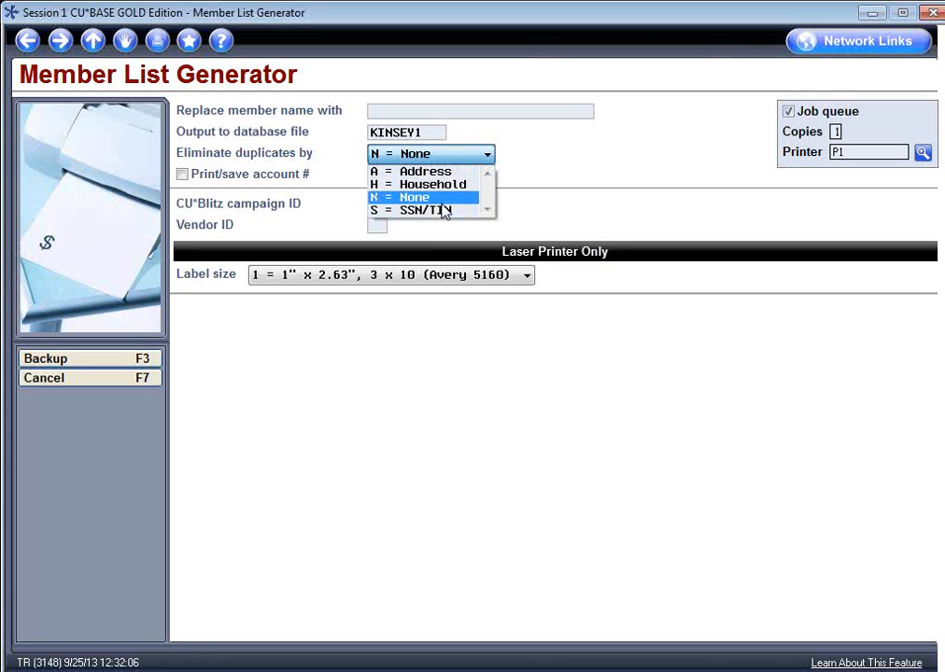
pyautogui.click(456, 238)
pyautogui.click(449, 154)
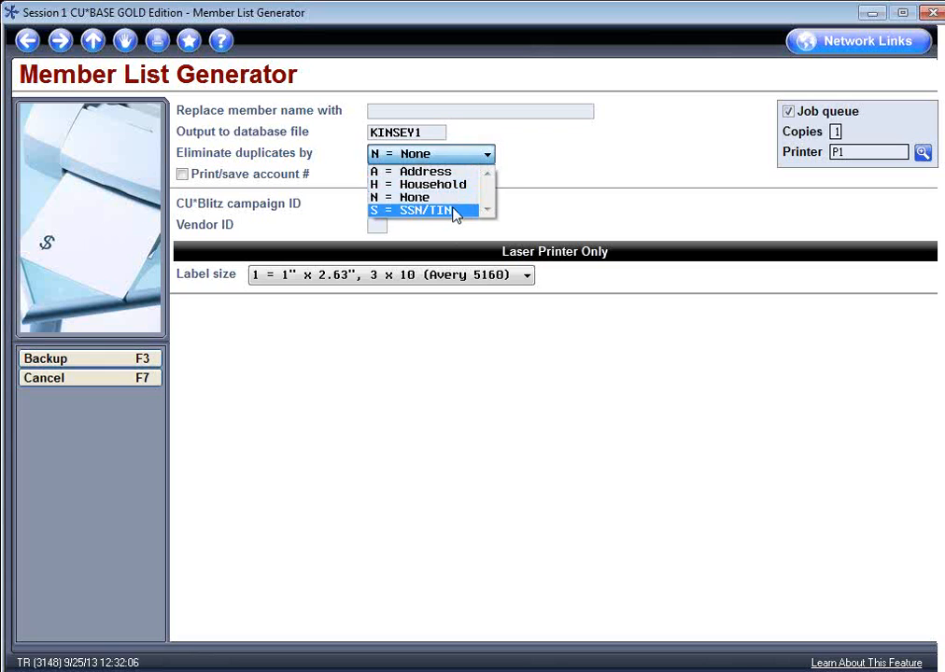
pyautogui.click(456, 211)
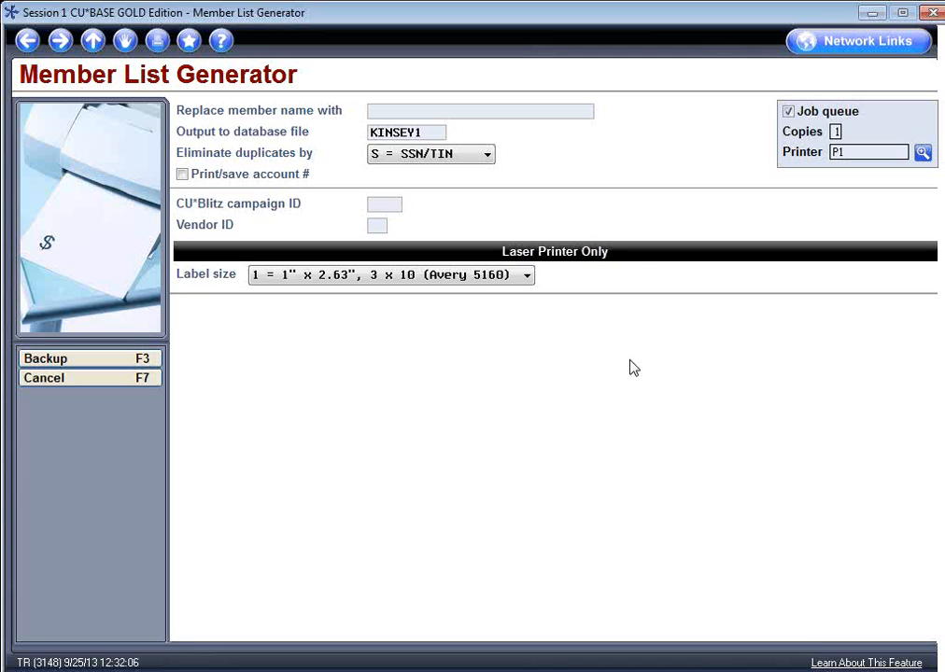
# Submit the Member List Generator job from the final screen.
pyautogui.click(60, 43)
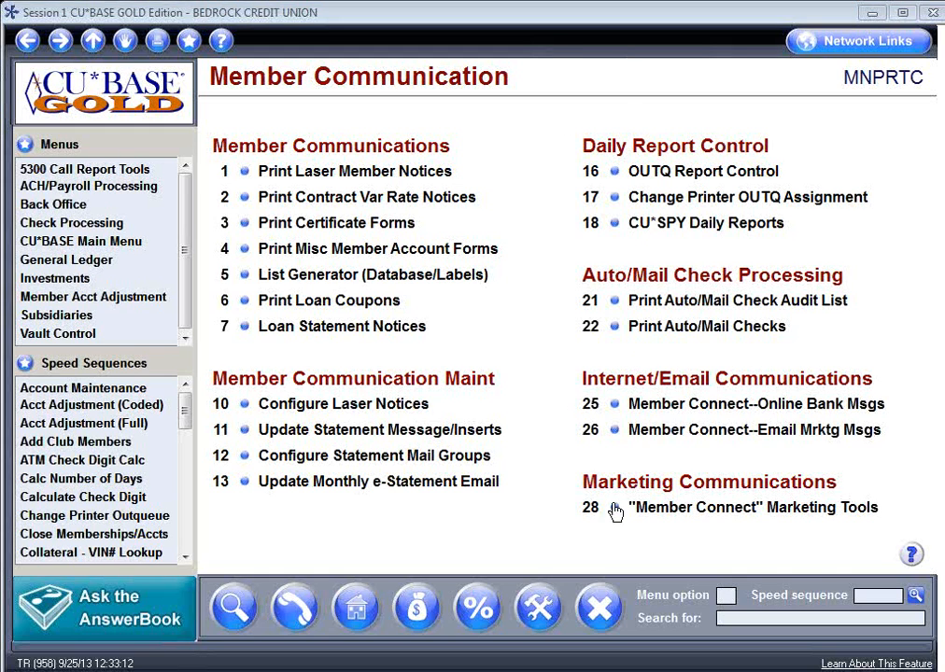
# Enter speed codes MNLOAN then MNRPTB to reach the Reports (B) menu.
pyautogui.click(870, 597)
pyautogui.write('mnloan')
pyautogui.press('Return')
pyautogui.write('mn')
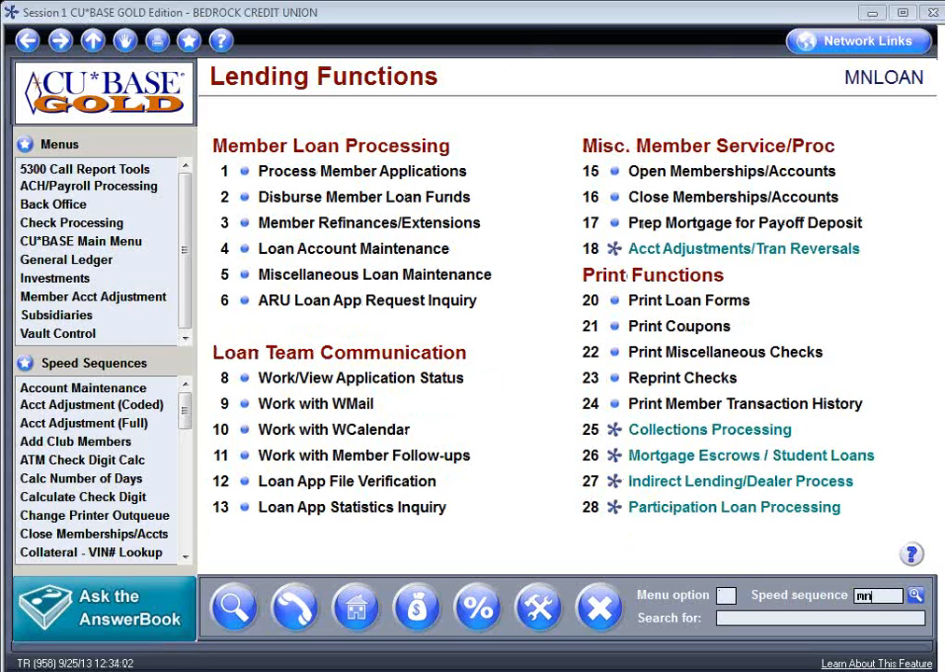
pyautogui.write('rptb')
pyautogui.press('Return')
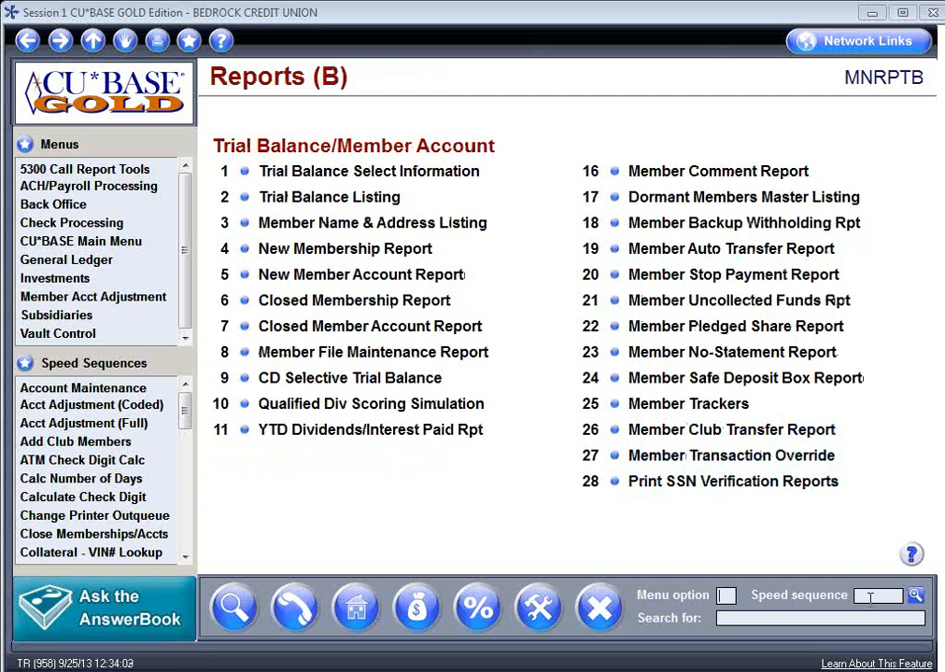
# Back out of the CD report screen and list all spooled files from Time-Out options.
pyautogui.click(366, 373)
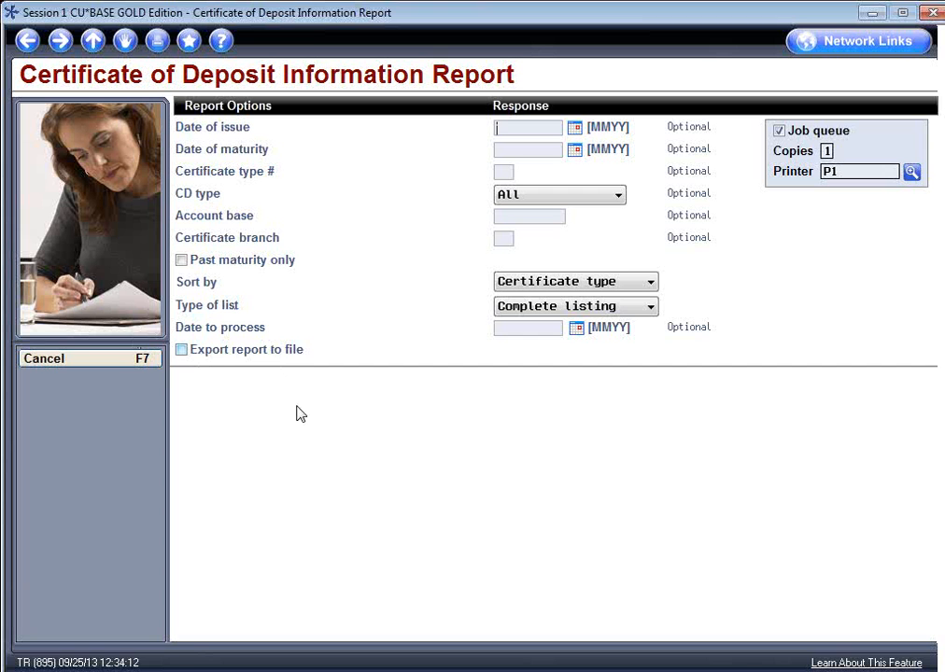
pyautogui.press('Return')
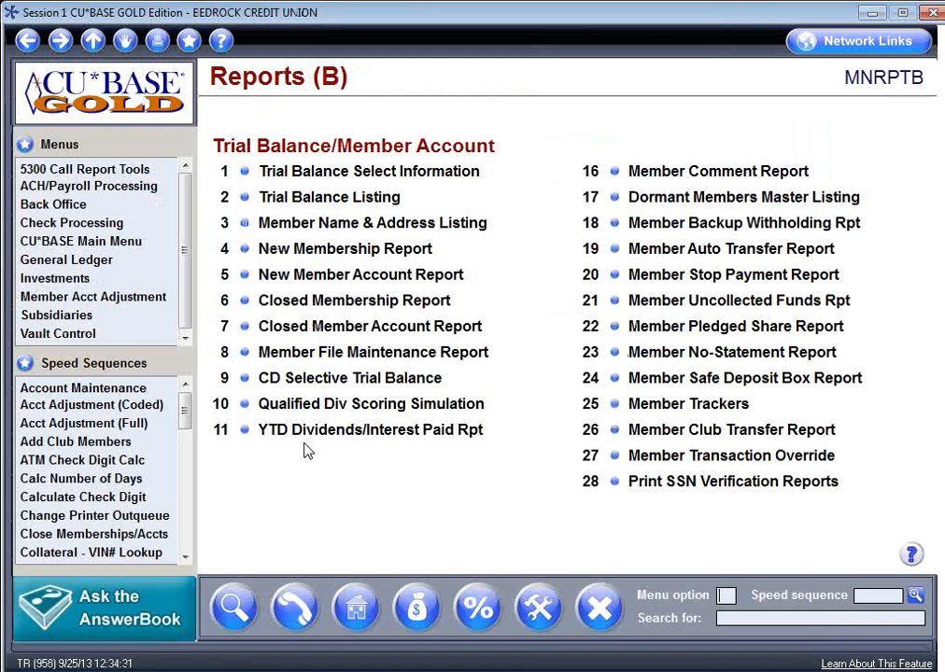
pyautogui.click(124, 42)
pyautogui.click(343, 233)
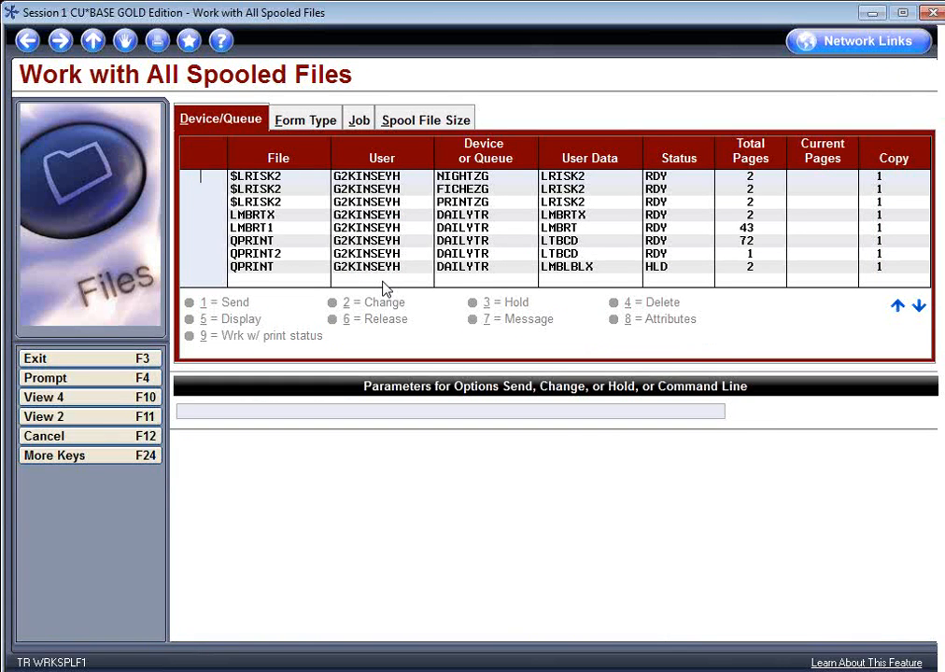
# Preview the held QPRINT file and the QPRINT2 report's first and last pages.
pyautogui.click(427, 269)
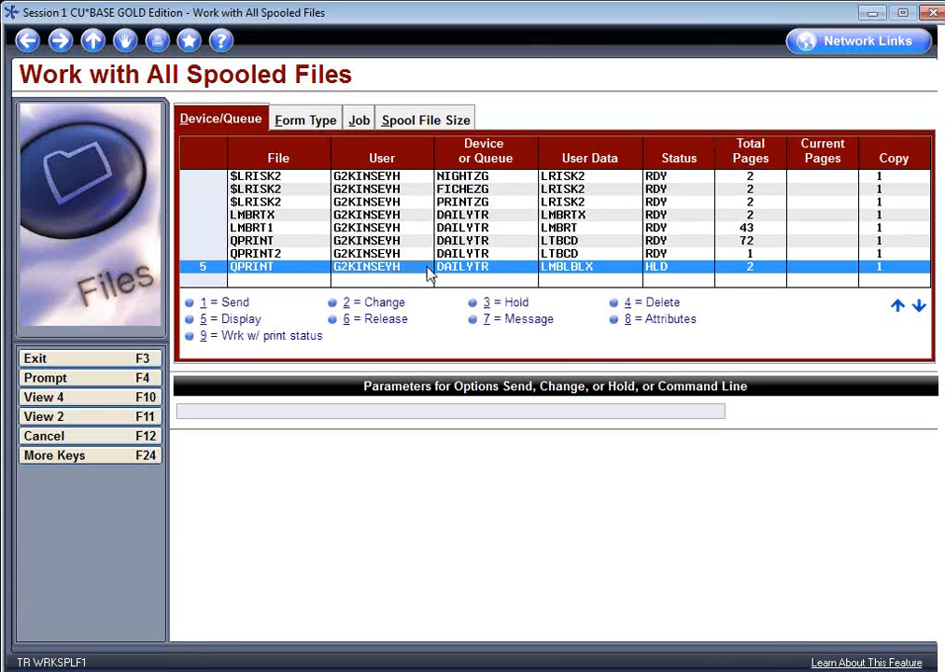
pyautogui.click(30, 44)
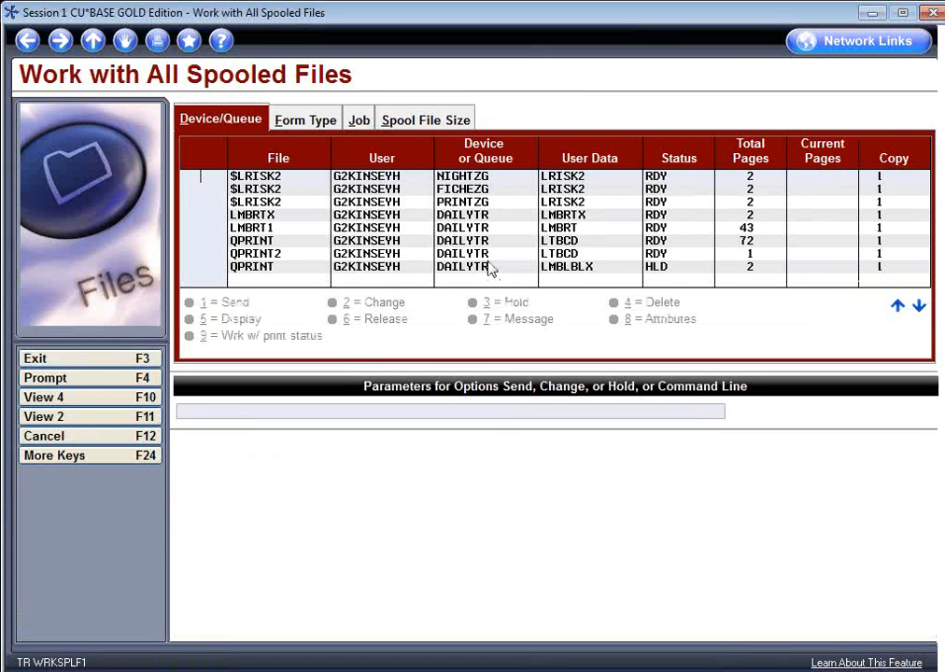
pyautogui.click(383, 254)
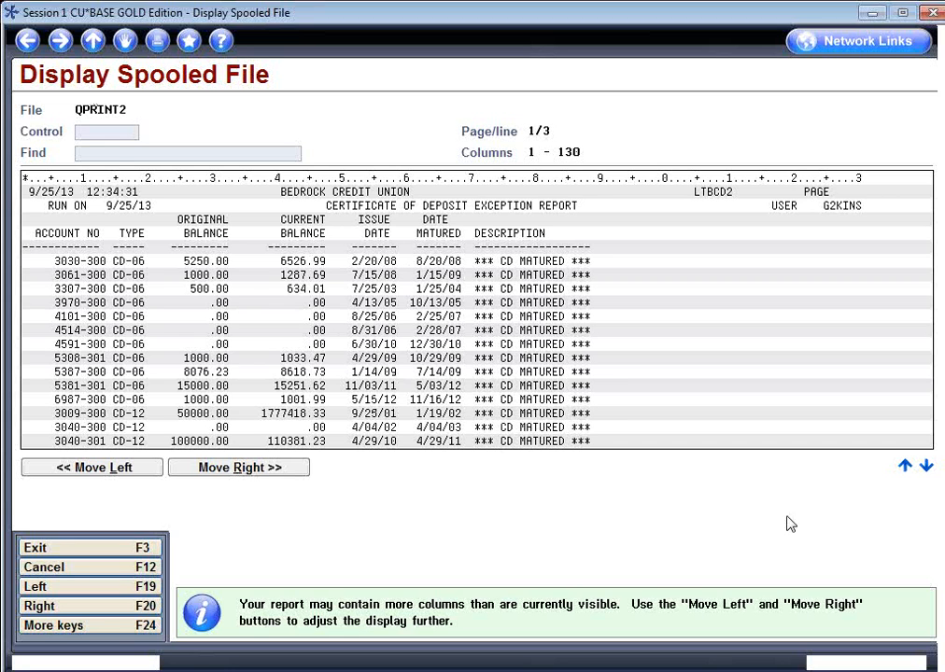
pyautogui.click(926, 467)
pyautogui.click(905, 466)
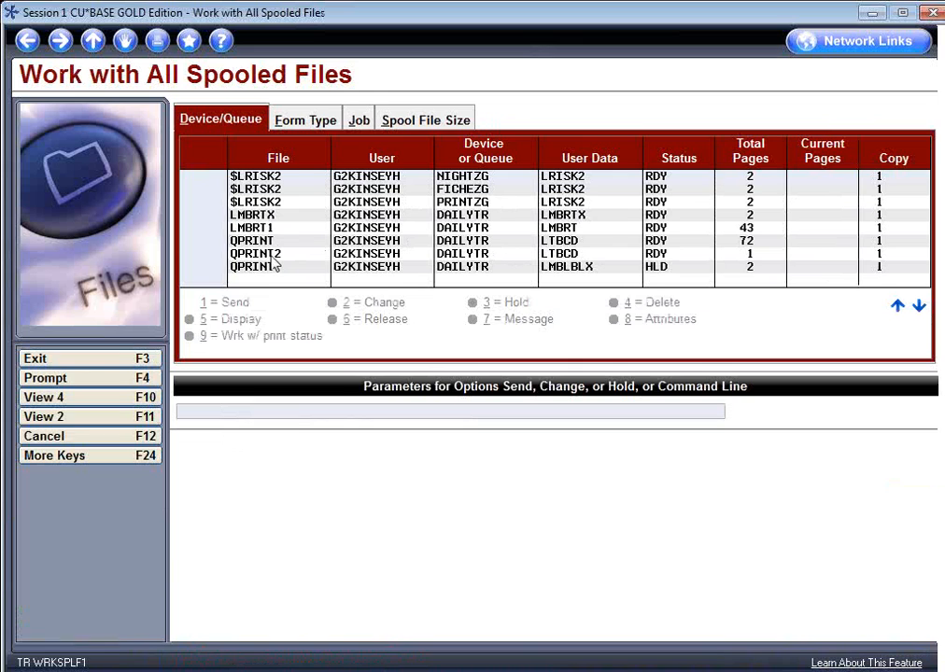
# Delete the six unwanted spooled files and the held QPRINT file with option 4.
pyautogui.write('444444')
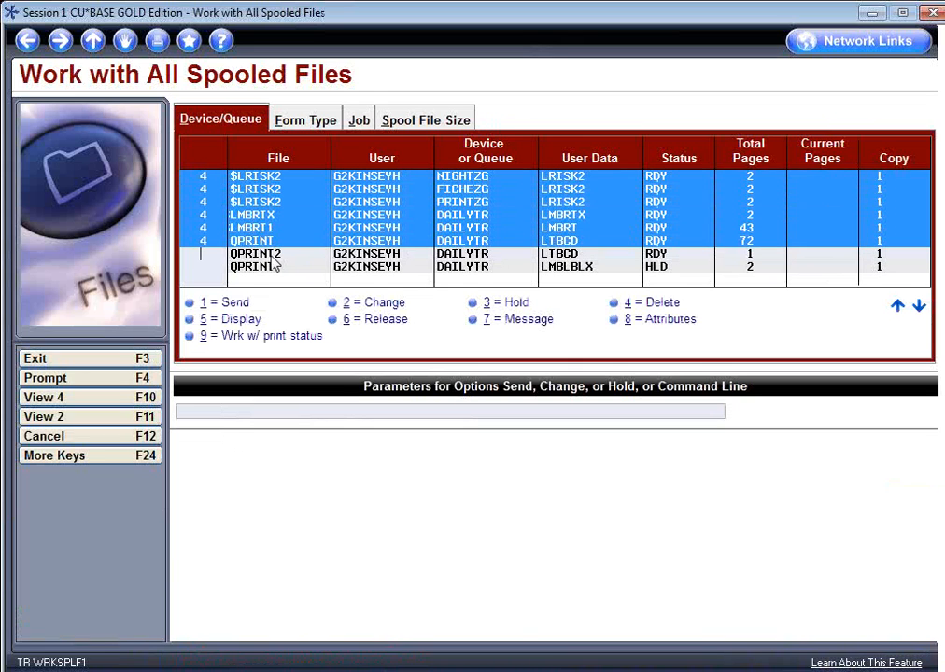
pyautogui.press('Return')
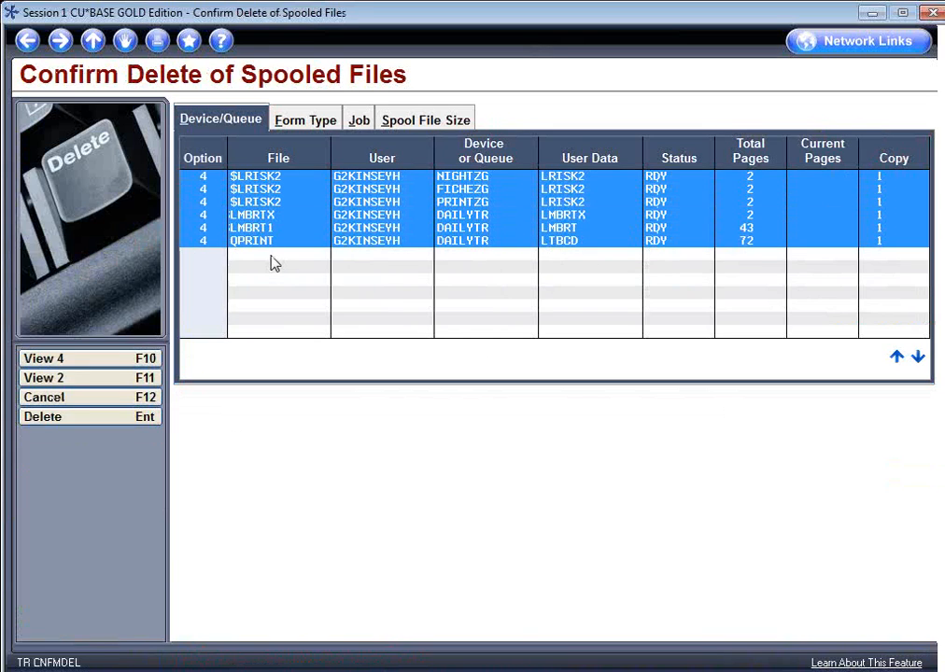
pyautogui.press('Return')
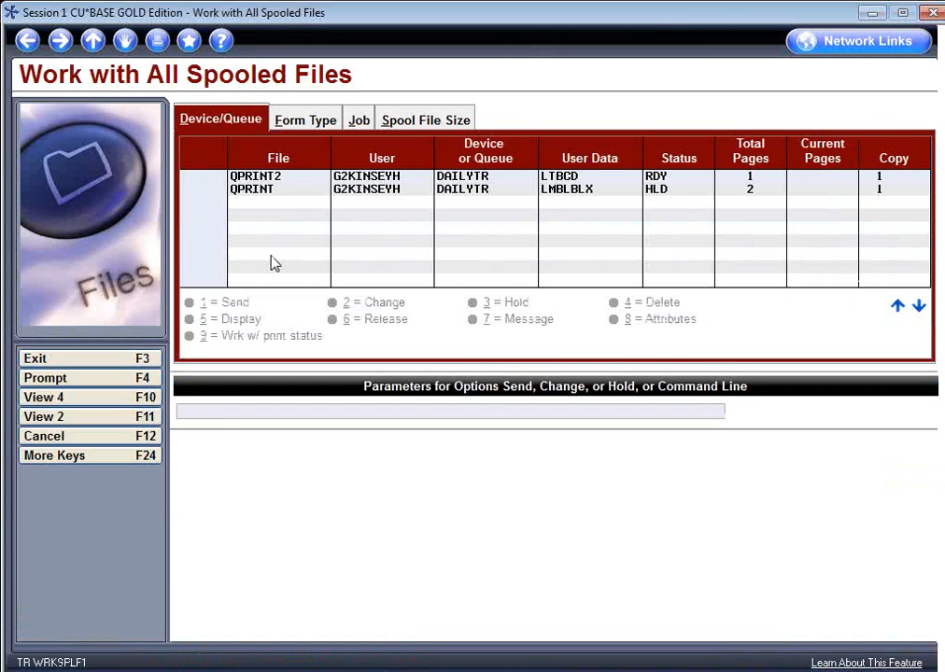
pyautogui.press('Tab')
pyautogui.write('4')
pyautogui.press('Return')
pyautogui.press('Return')
# Display QPRINT2 with option 5, then show its job details.
pyautogui.write('5')
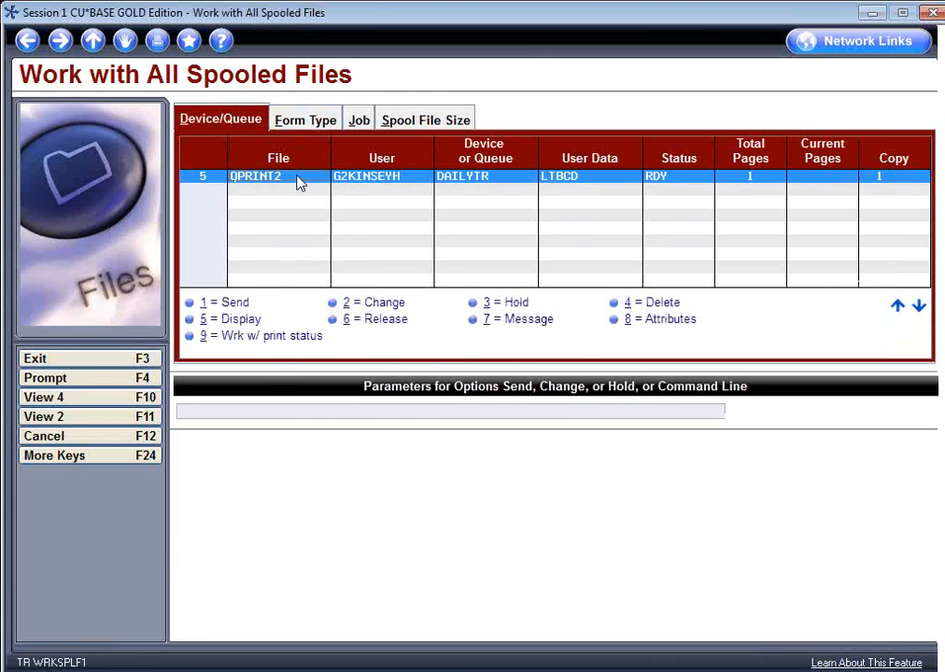
pyautogui.press('Return')
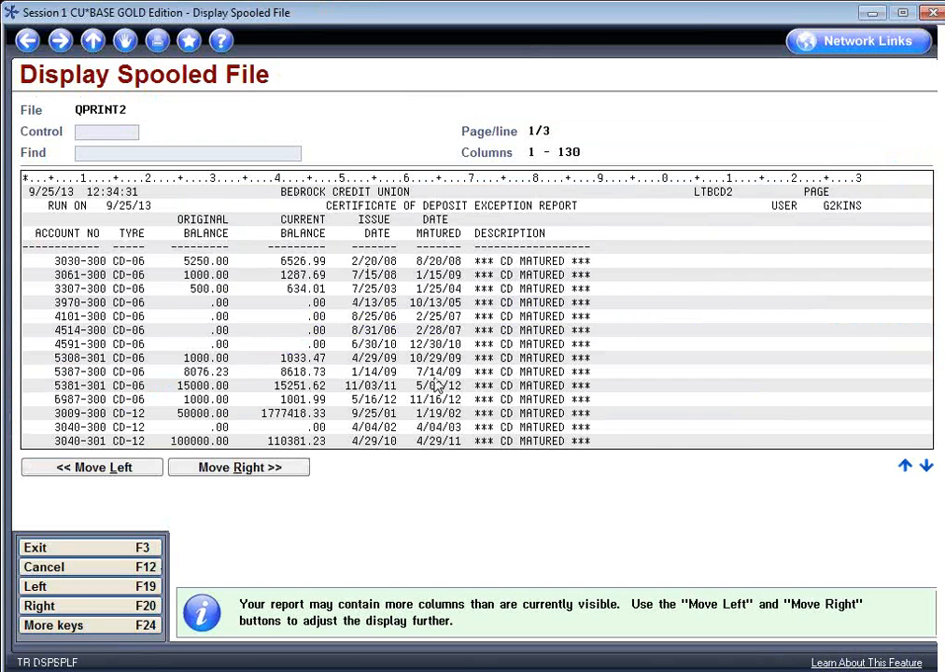
pyautogui.click(28, 40)
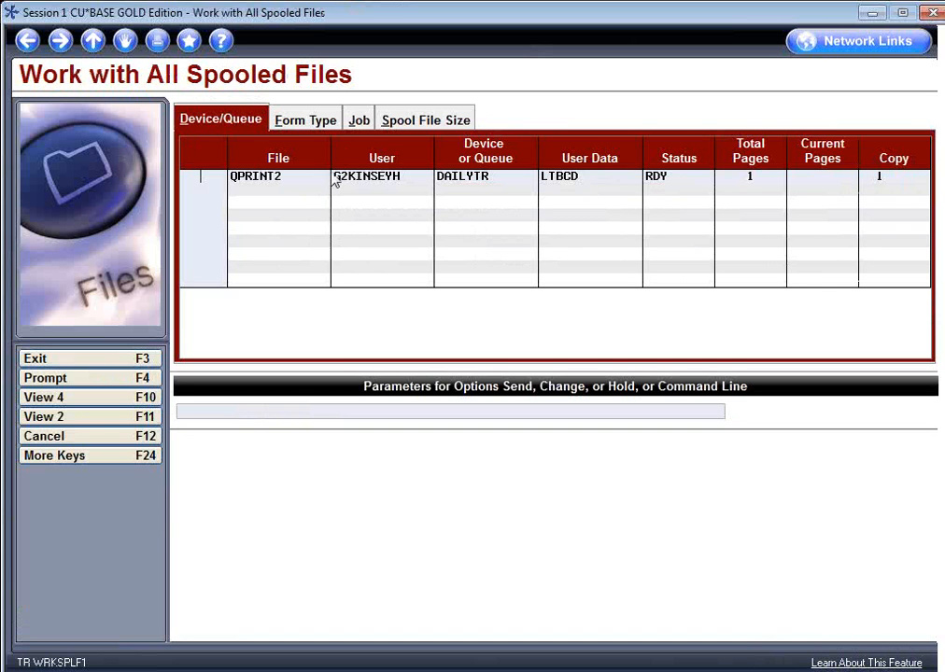
pyautogui.click(363, 130)
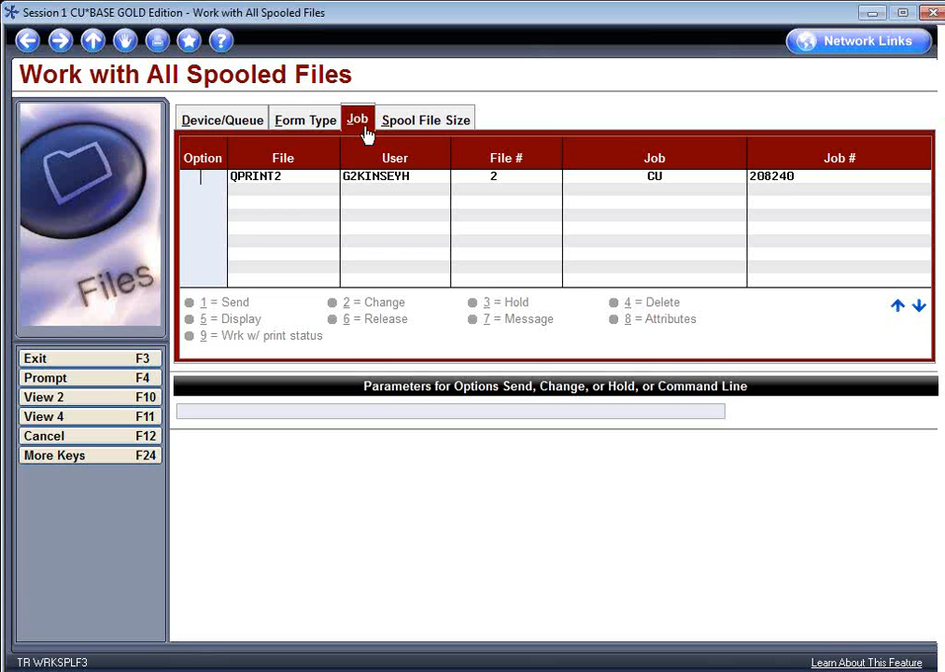
# Return to Reports (B) and enter MNFILE to reach File Transfer / Audit Functions.
pyautogui.click(26, 47)
pyautogui.click(124, 190)
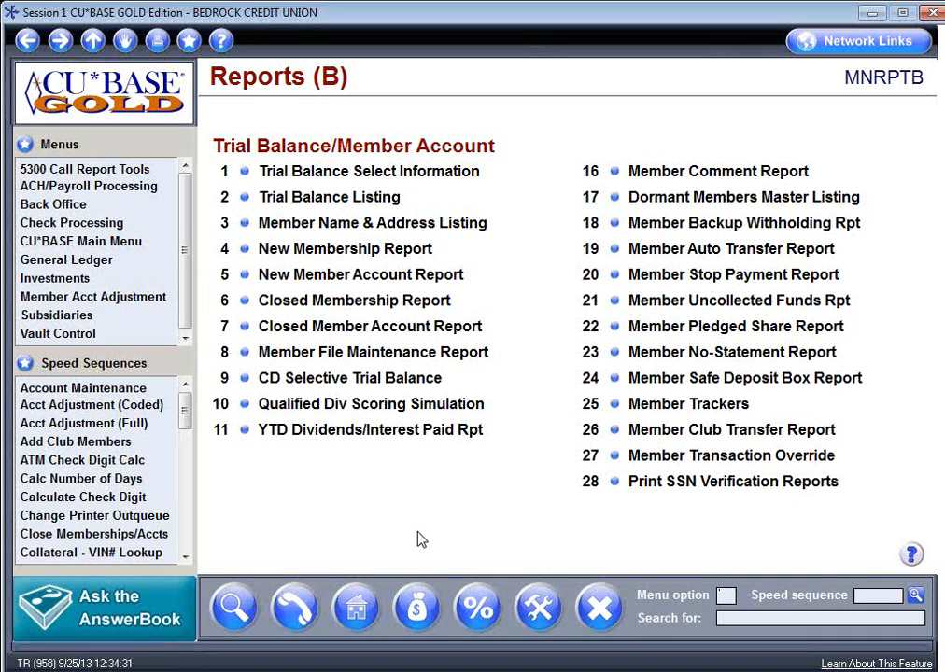
pyautogui.click(871, 596)
pyautogui.write('MNFILE')
pyautogui.press('Return')
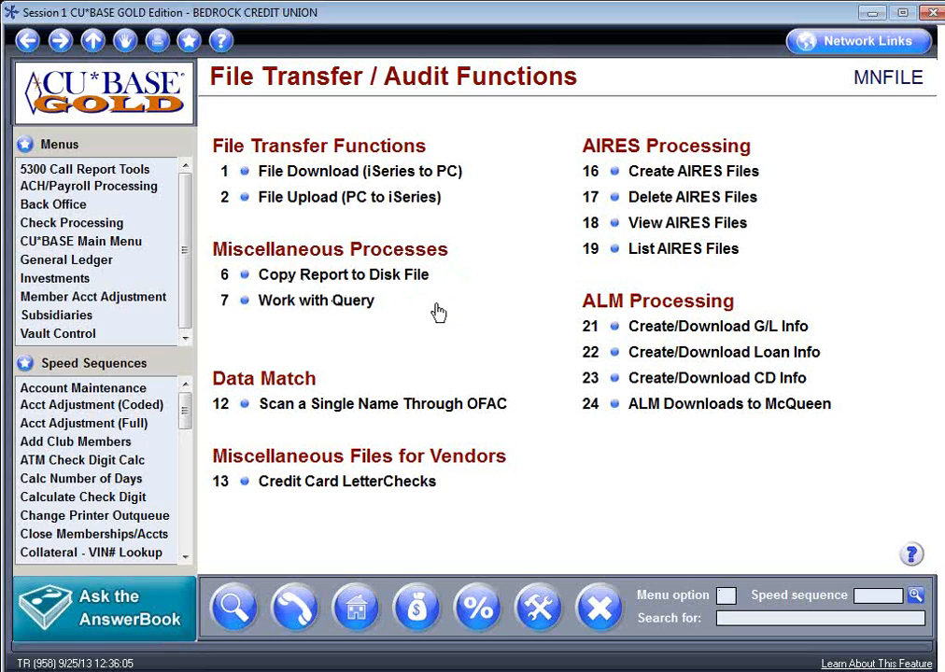
# Start Copy Report to Disk File and enter file 2, QPRINT2, the user ID and job number.
pyautogui.click(410, 280)
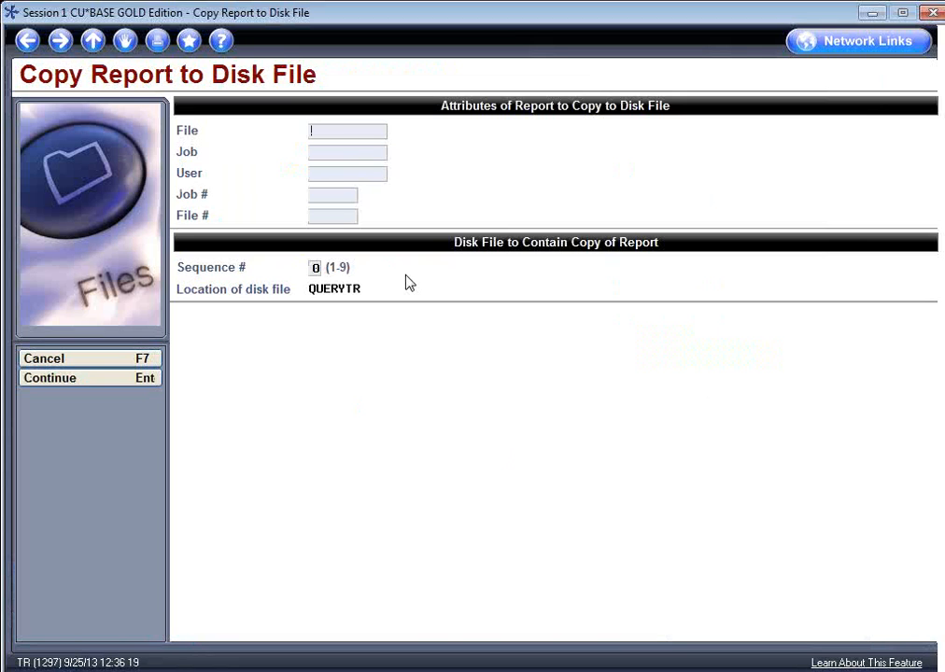
pyautogui.write('2')
pyautogui.press('Tab')
pyautogui.write('qprint')
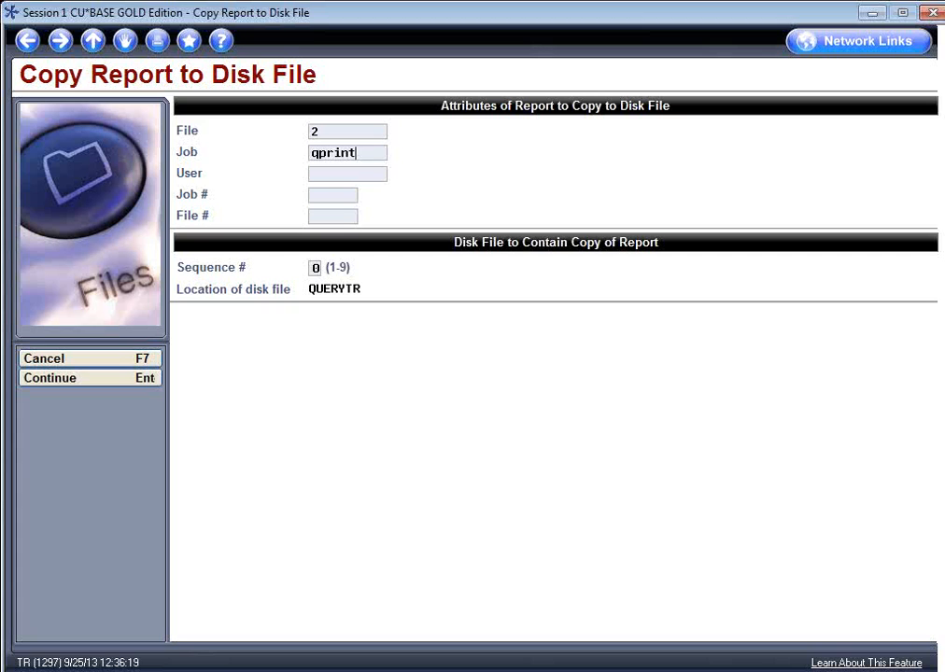
pyautogui.write('2')
pyautogui.press('Tab')
pyautogui.write('g2kinseyh')
pyautogui.press('Tab')
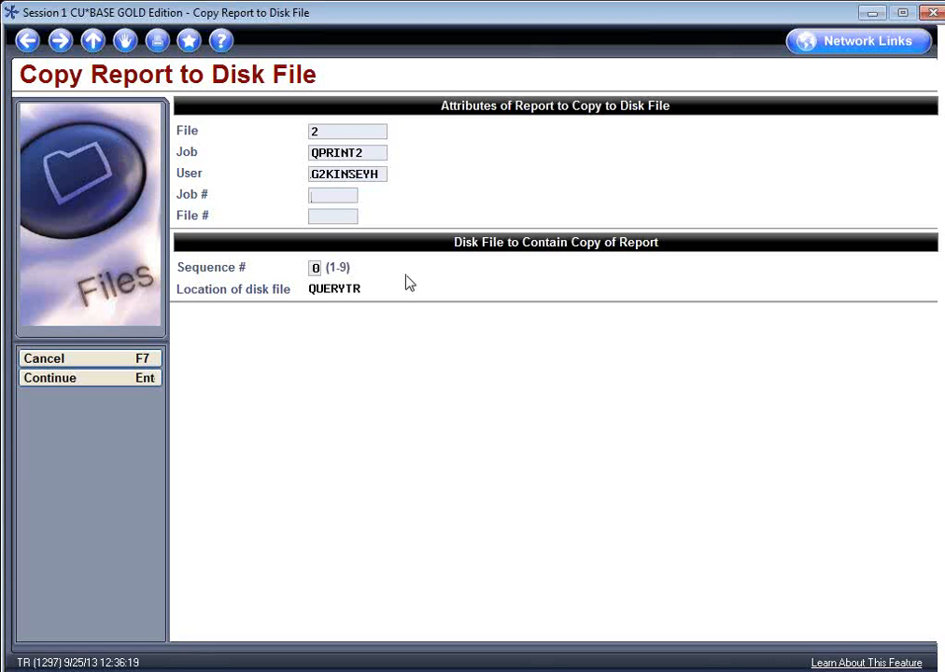
pyautogui.write('208240')
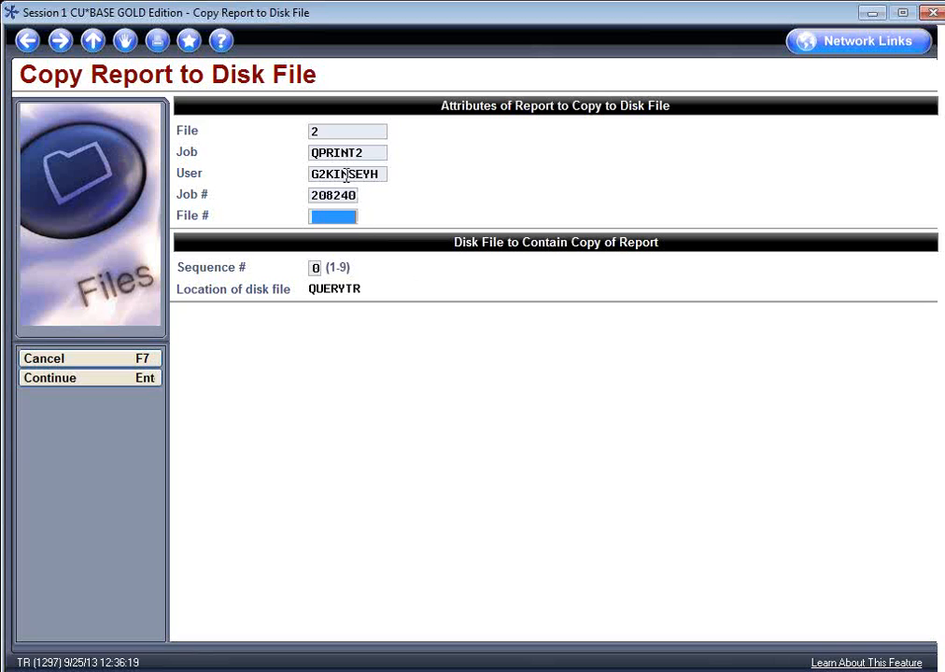
pyautogui.write('2')
# Look up QPRINT2's job details in the spooled files list, then return to the copy form.
pyautogui.click(329, 131)
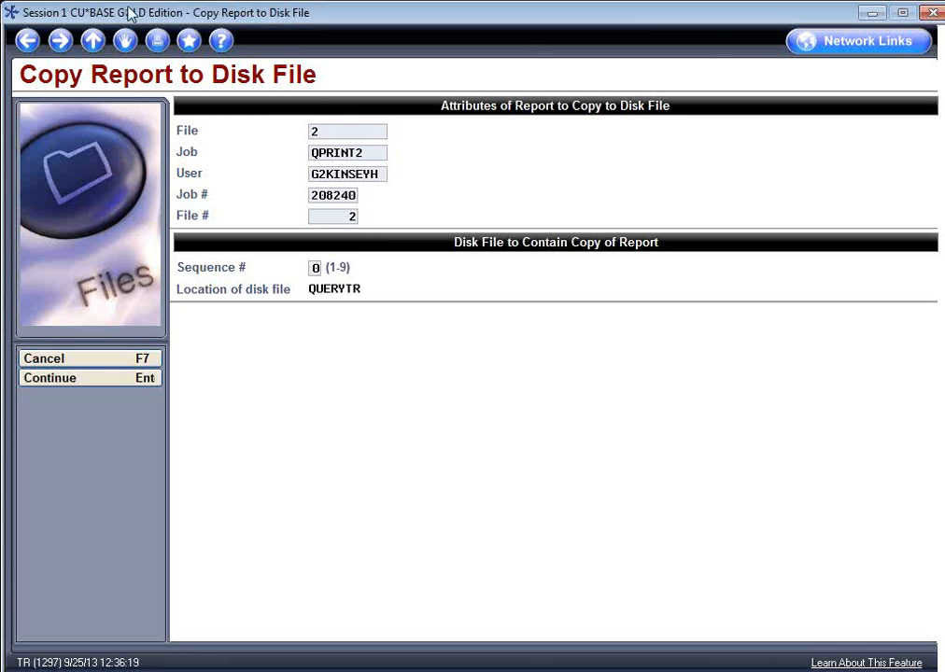
pyautogui.click(372, 157)
pyautogui.click(126, 42)
pyautogui.click(344, 224)
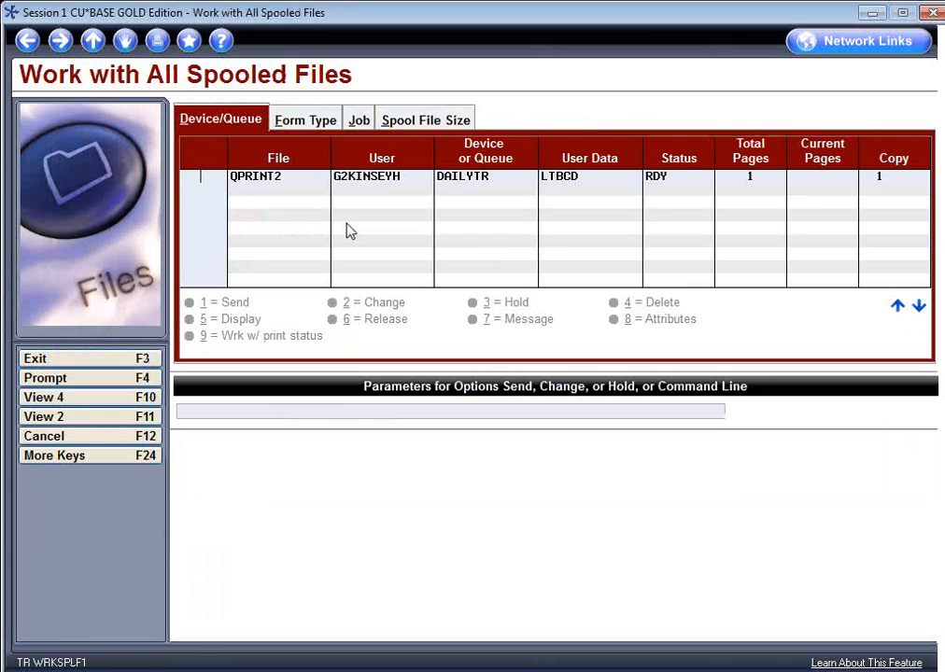
pyautogui.click(358, 121)
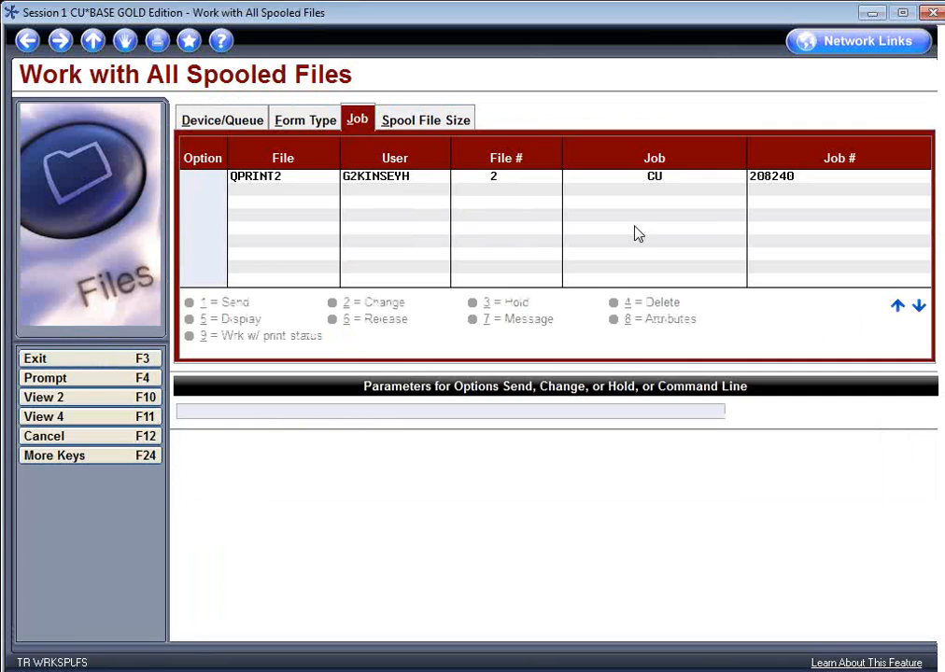
pyautogui.write('1')
pyautogui.click(29, 39)
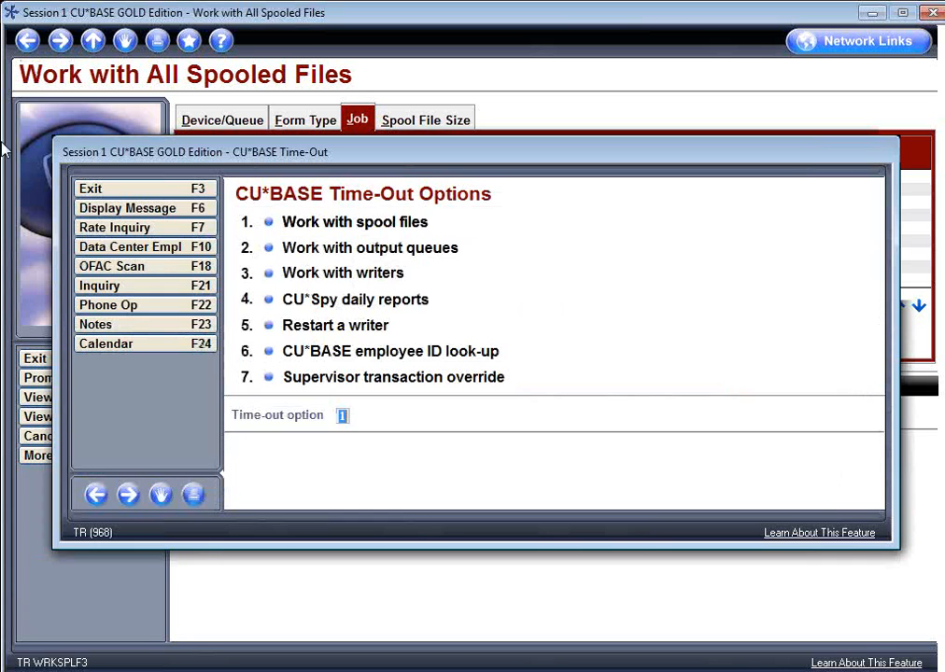
pyautogui.click(112, 190)
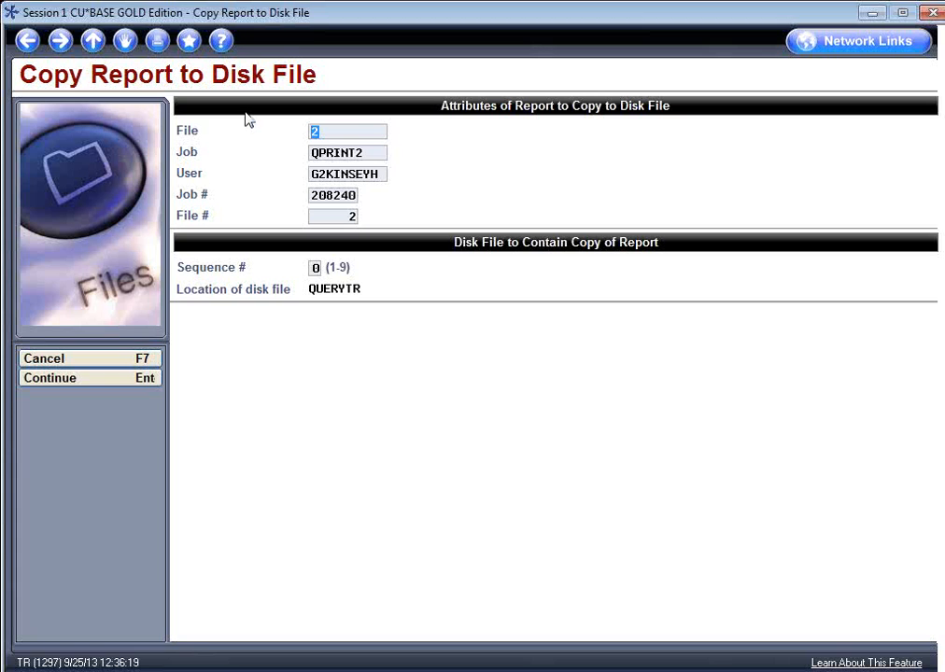
# Enter report QPRINT2, job CU and disk file sequence 1, then submit the copy.
pyautogui.write('QPRINT2')
pyautogui.press('Tab')
pyautogui.write('CU')
pyautogui.click(315, 271)
pyautogui.write('1')
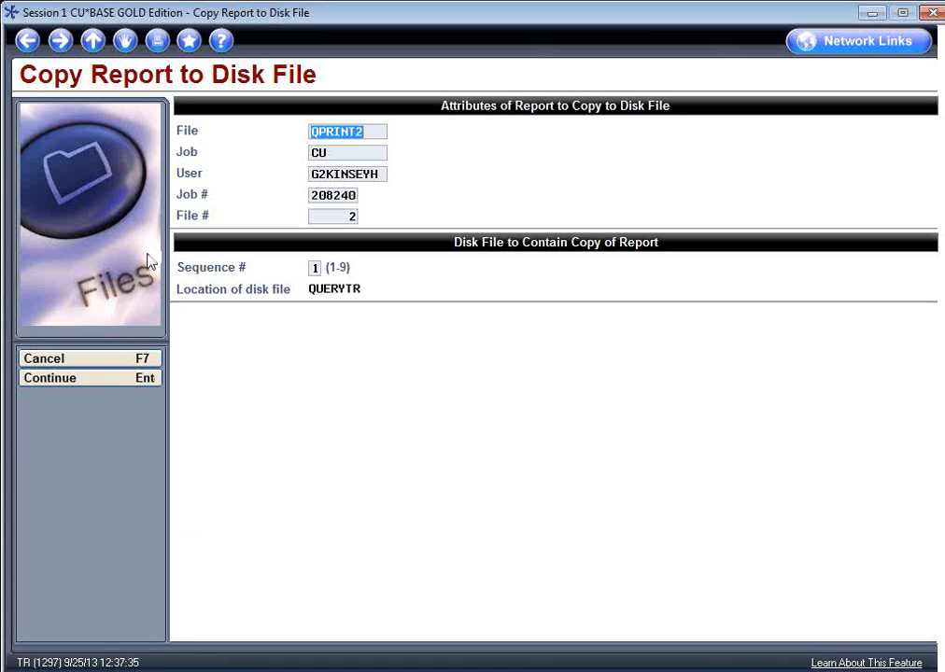
pyautogui.click(28, 42)
pyautogui.click(319, 173)
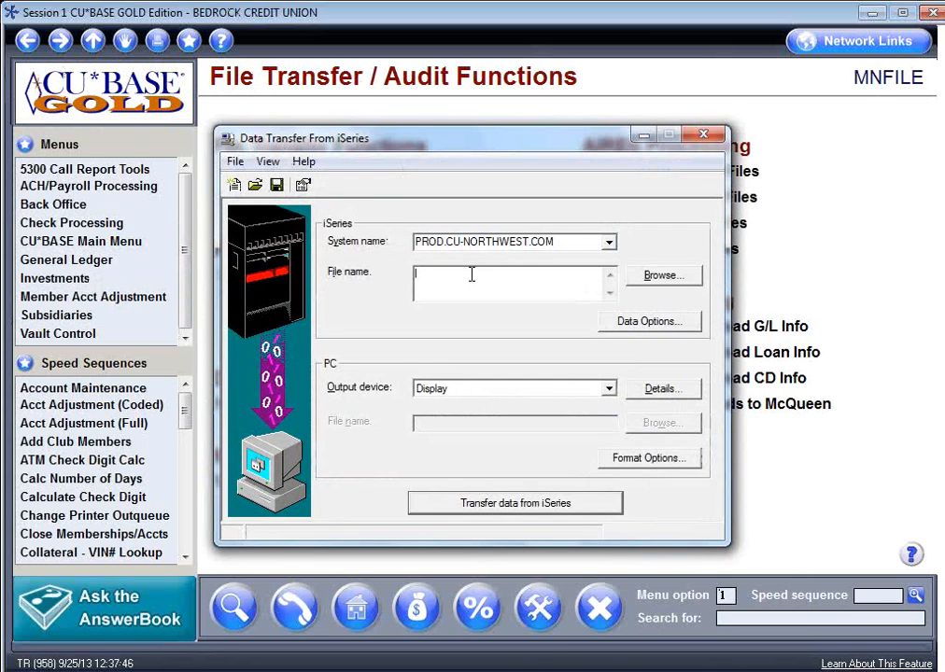
pyautogui.write('QUERYTR/QPRINT2')
pyautogui.press('BackSpace')
pyautogui.press('BackSpace')
pyautogui.press('BackSpace')
pyautogui.press('BackSpace')
pyautogui.press('BackSpace')
pyautogui.press('BackSpace')
pyautogui.press('BackSpace')
pyautogui.write('SPPO')
pyautogui.press('BackSpace')
pyautogui.press('BackSpace')
pyautogui.write('OOL1')
pyautogui.click(706, 138)
pyautogui.click(486, 386)
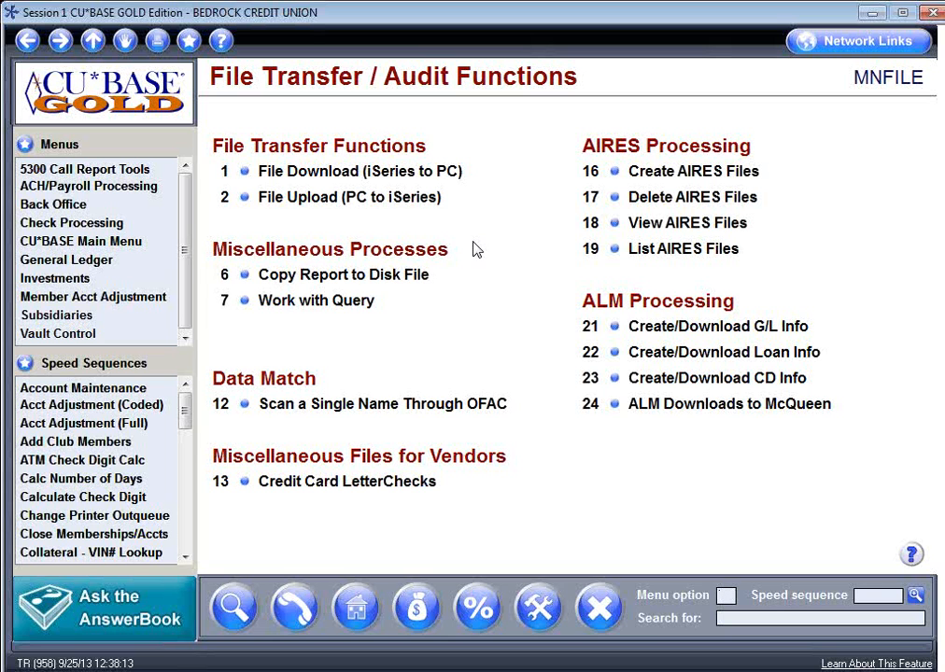
# Open the new and closed memberships tool from the MNSERV Member Service menu.
pyautogui.press('Tab')
pyautogui.write('mnserv')
pyautogui.press('Return')
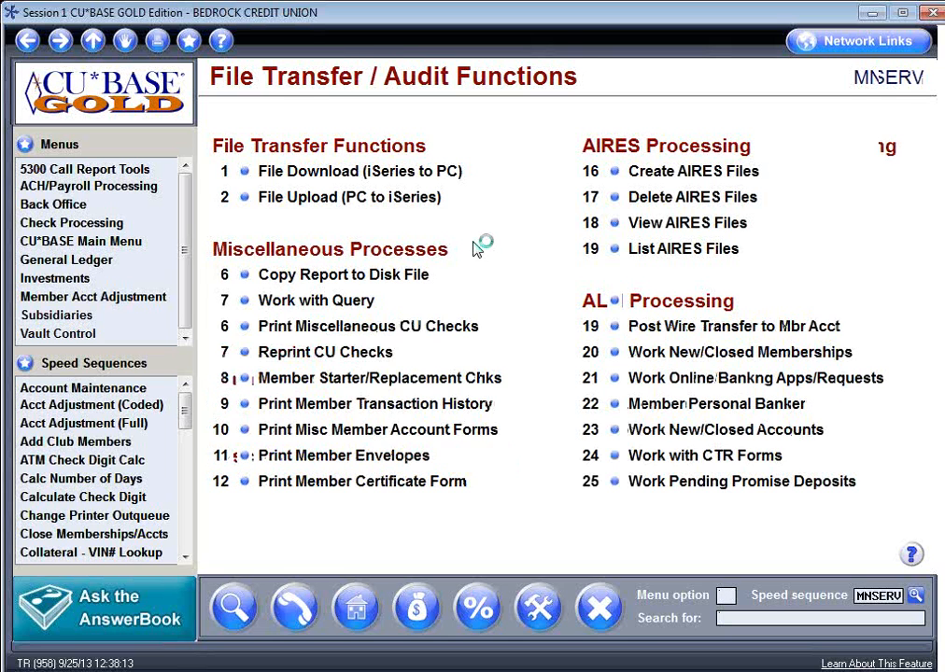
pyautogui.click(798, 353)
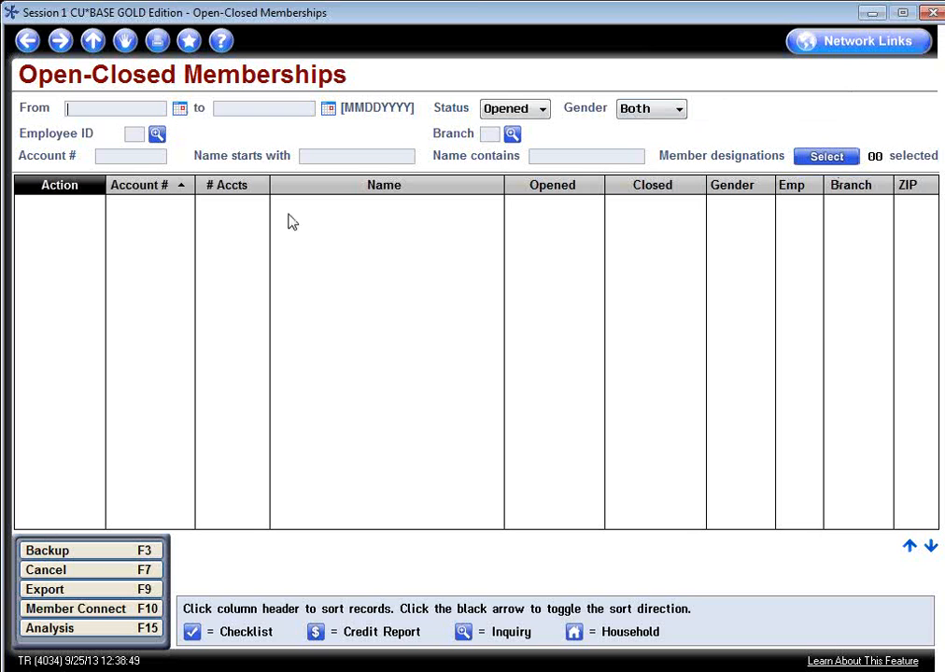
# List memberships opened May 25 to Sep 25, 2013, then choose Analysis.
pyautogui.press('F4')
pyautogui.click(442, 276)
pyautogui.click(474, 295)
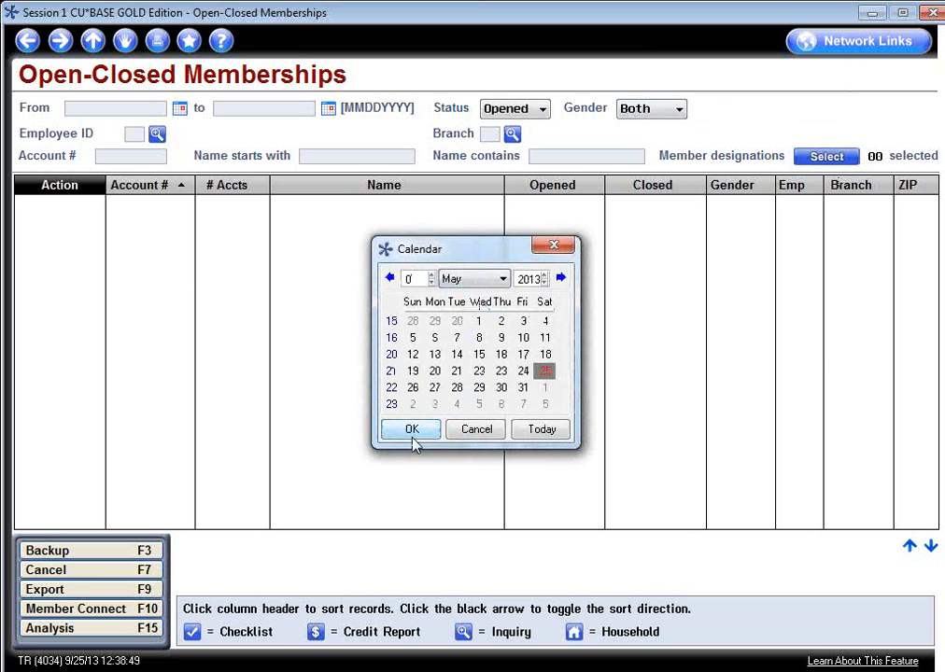
pyautogui.click(409, 428)
pyautogui.click(330, 109)
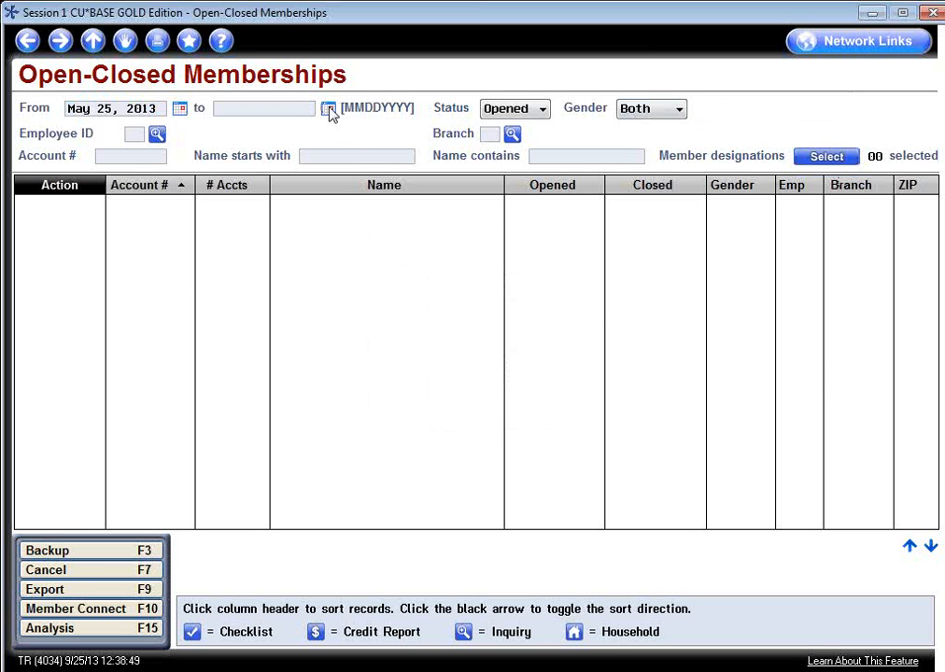
pyautogui.click(435, 427)
pyautogui.press('Return')
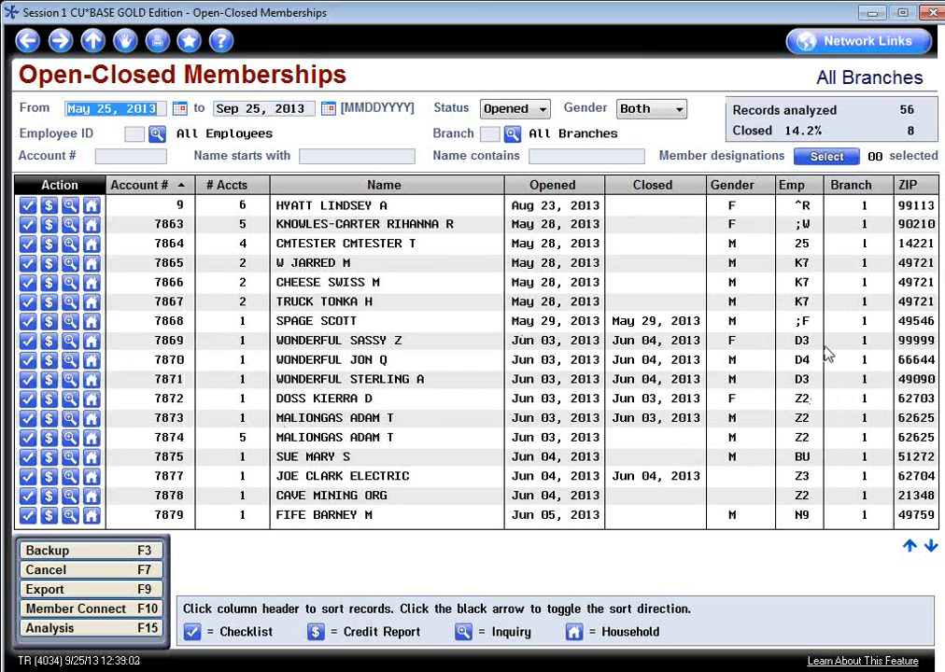
pyautogui.click(100, 631)
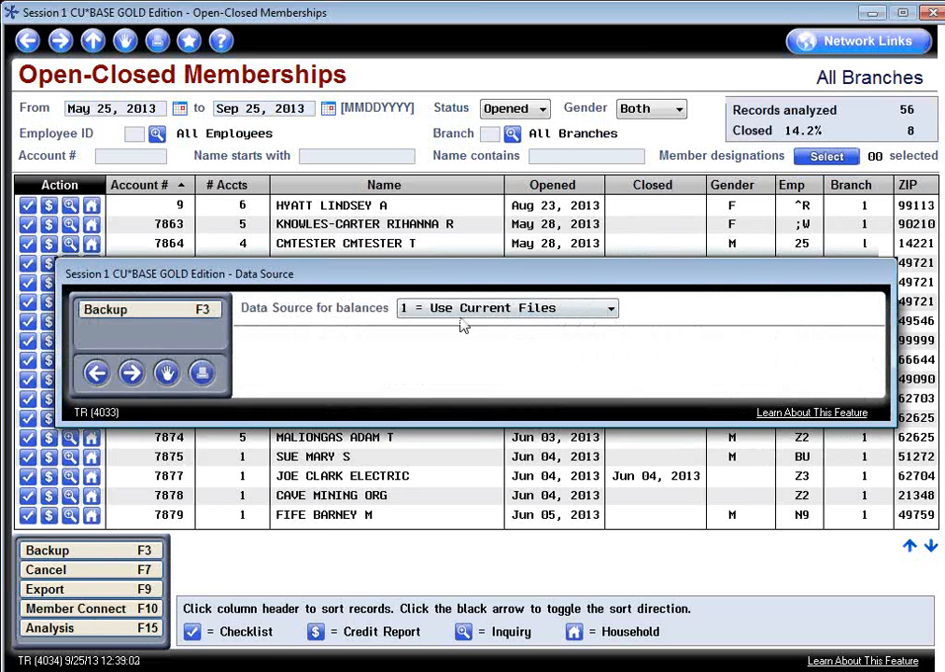
# Use current files and export the age analysis to Excel as Panel4023.xlsx.
pyautogui.click(131, 374)
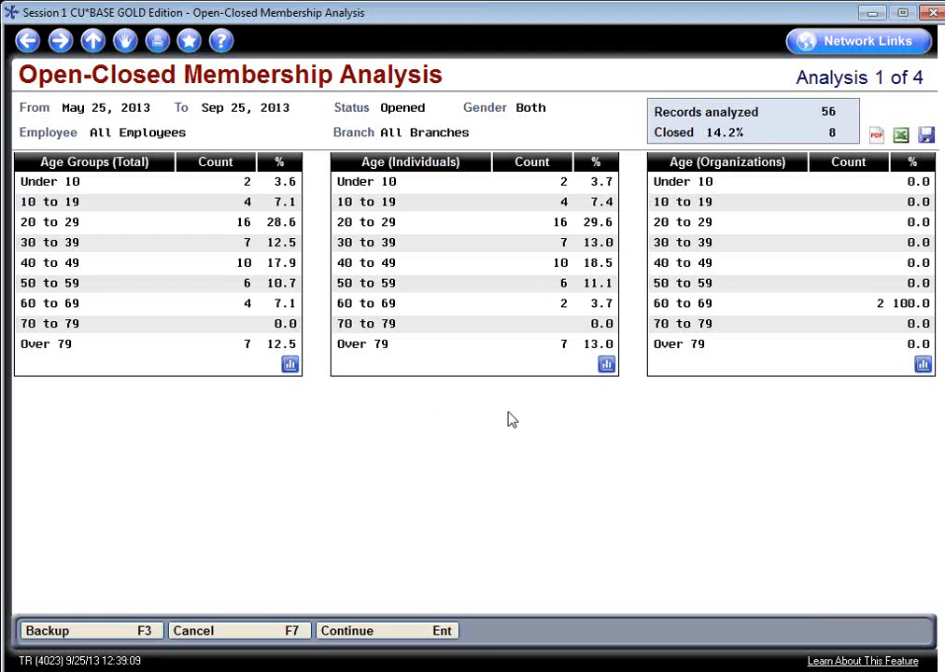
pyautogui.click(901, 138)
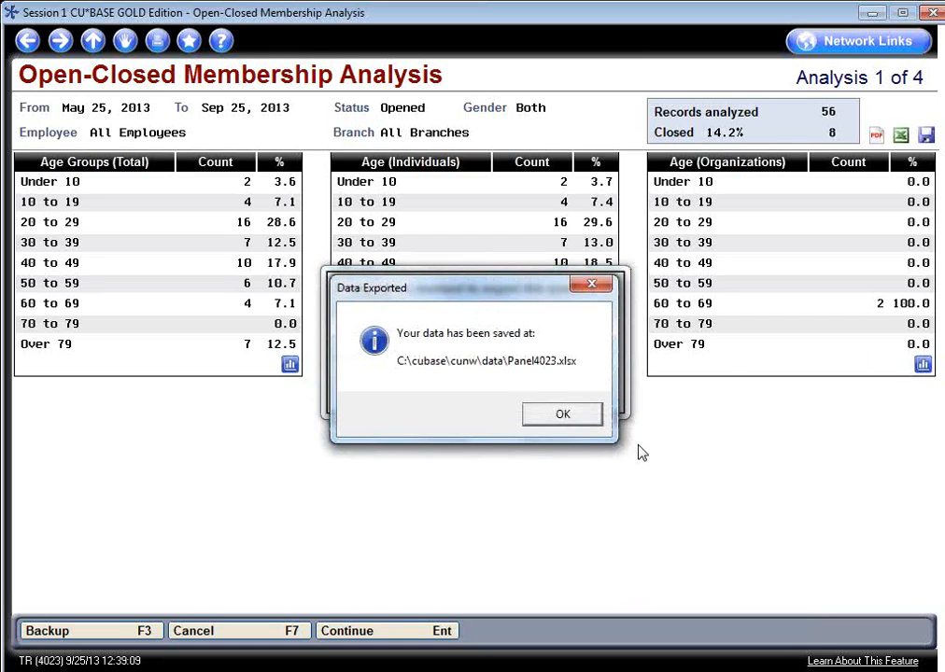
pyautogui.click(560, 413)
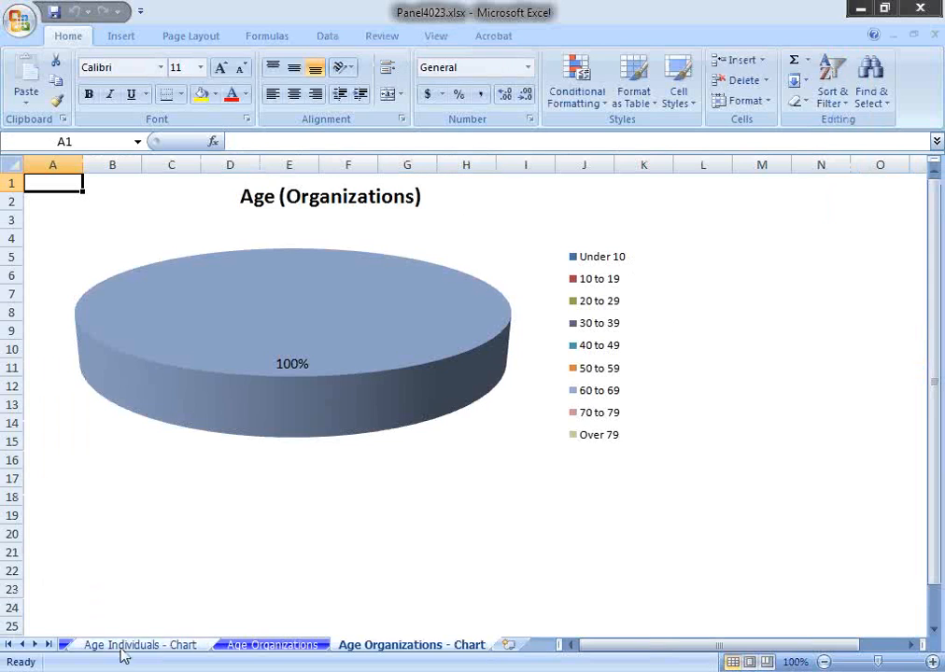
pyautogui.click(132, 651)
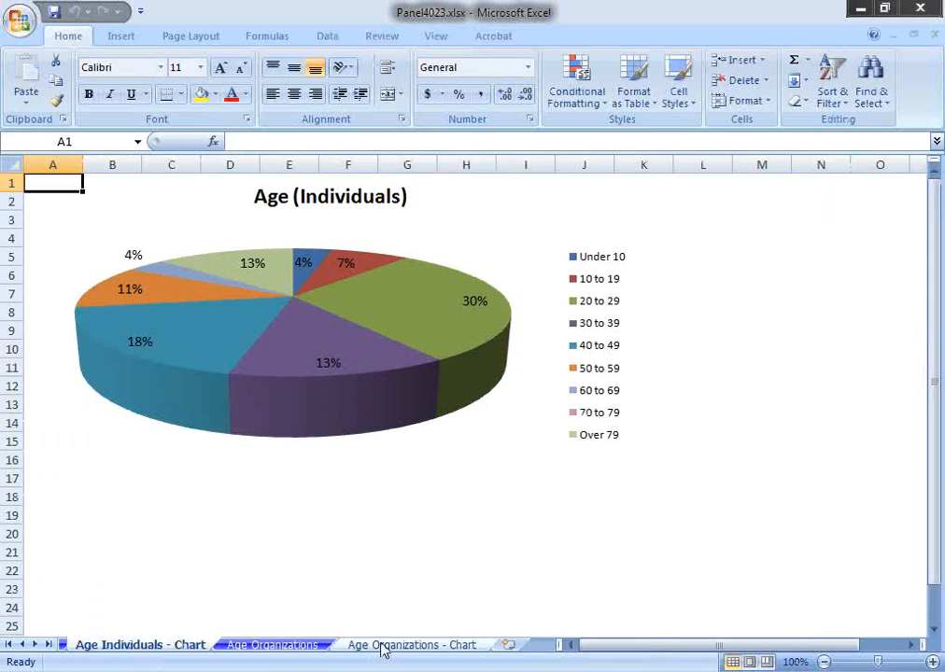
pyautogui.click(408, 653)
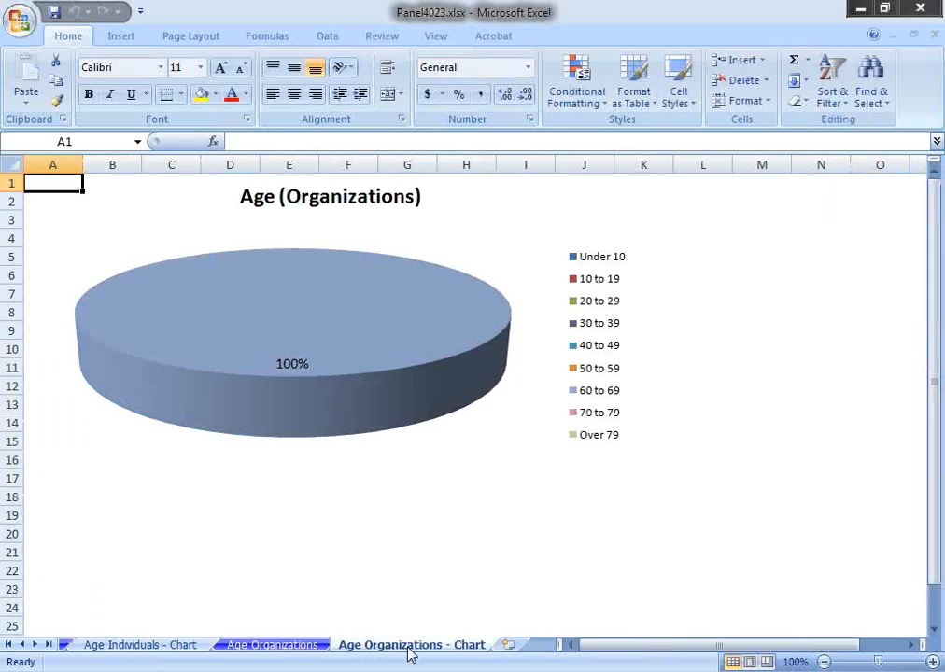
pyautogui.click(127, 654)
pyautogui.click(275, 654)
pyautogui.click(388, 654)
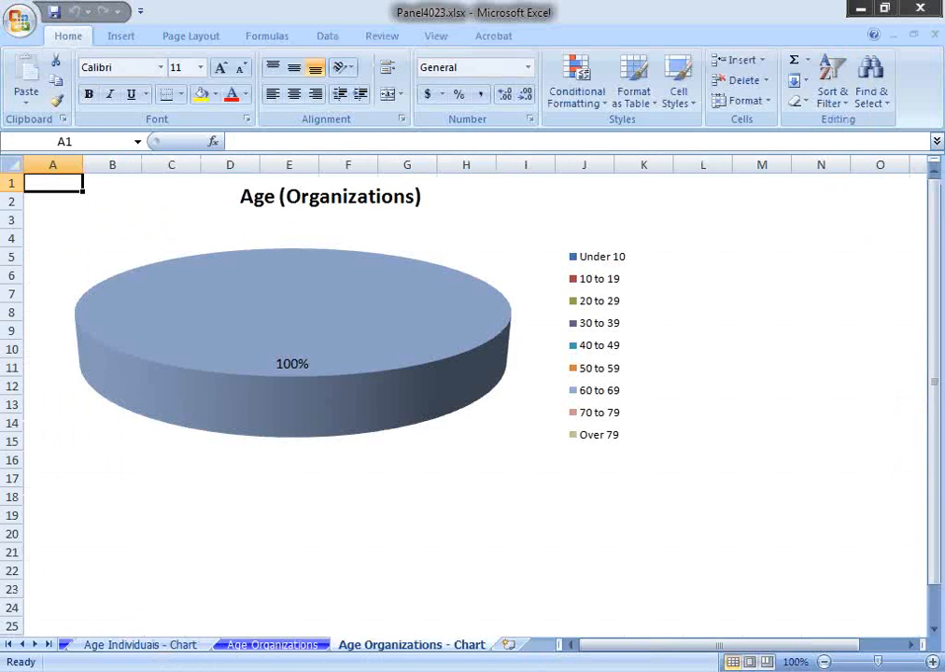
# Close Panel4023.xlsx in Excel and back out twice to the MNSERV Member Service menu.
pyautogui.click(921, 9)
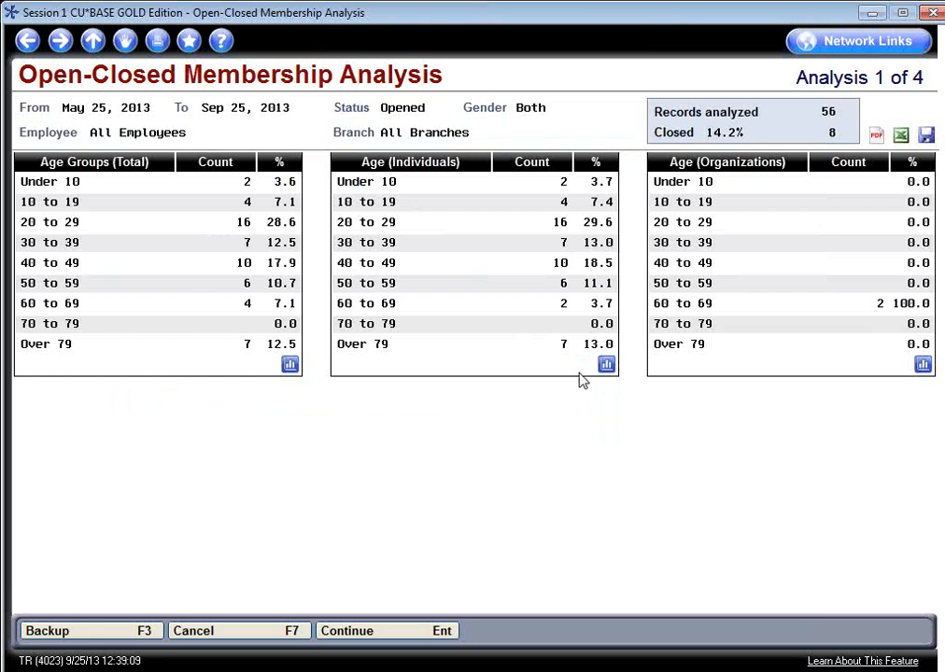
pyautogui.click(25, 40)
pyautogui.click(28, 42)
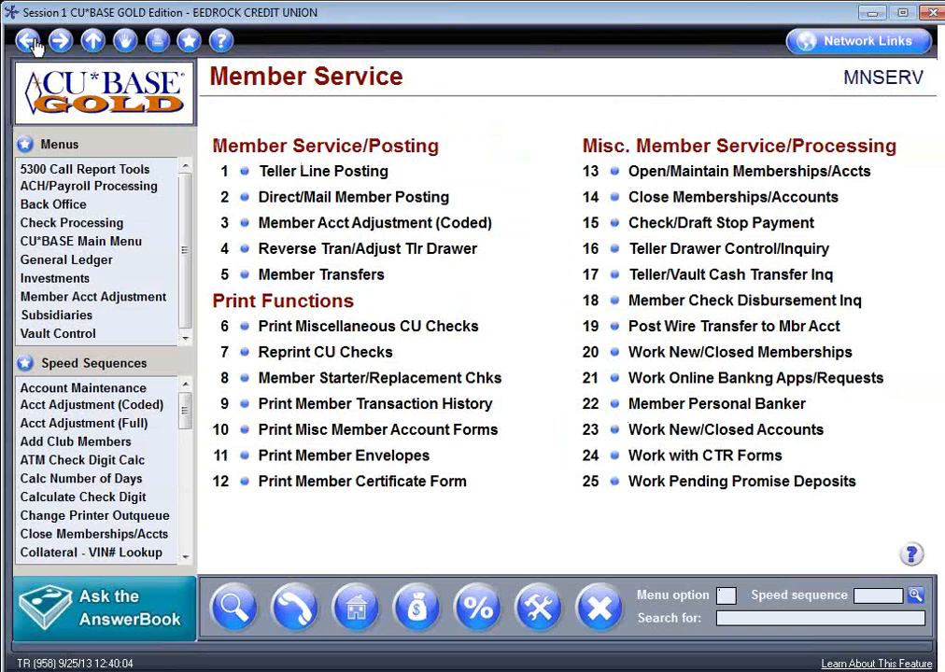